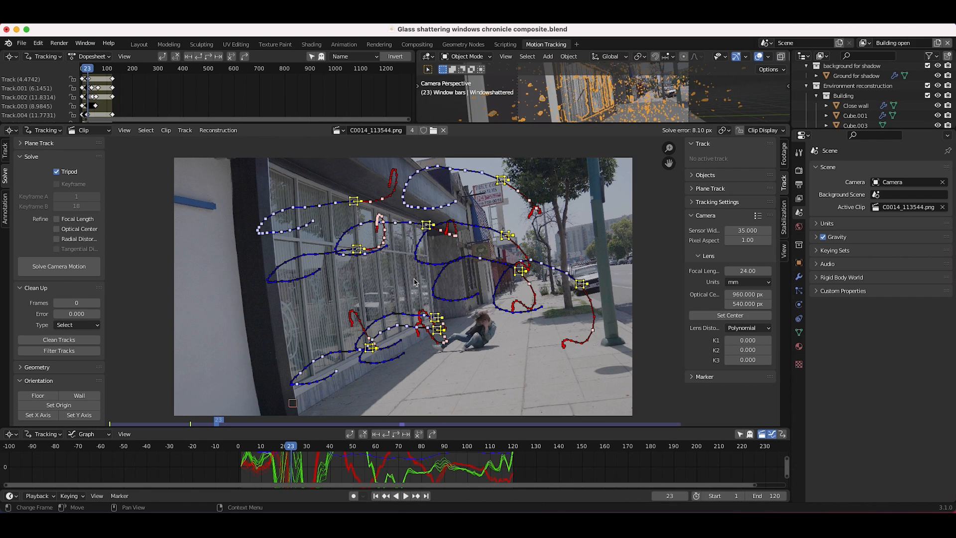
# Switch to the Layout workspace and select the scene camera beside the reconstructed building
pyautogui.moveTo(414, 280)
pyautogui.mouseDown(button='middle')
pyautogui.moveTo(420, 269)
pyautogui.moveTo(419, 277)
pyautogui.mouseUp(button='middle')
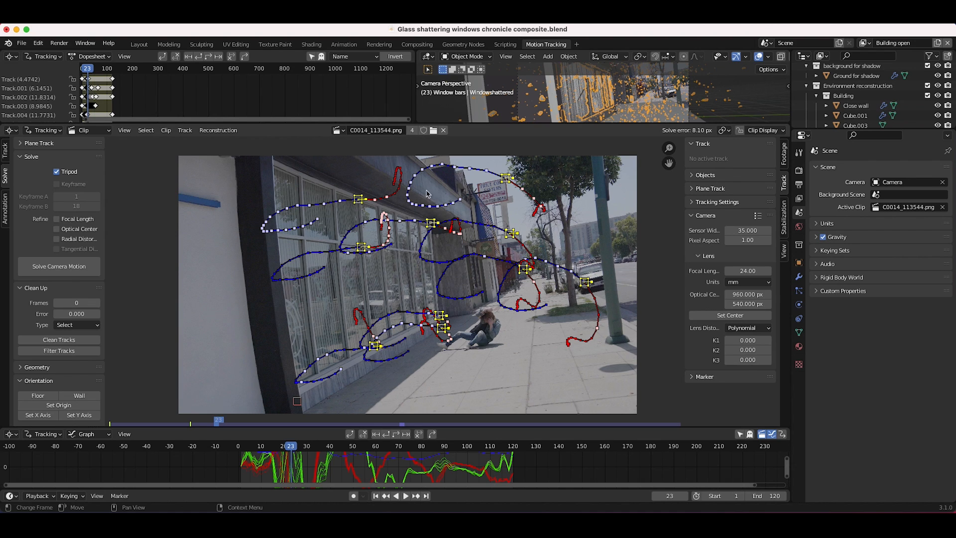
pyautogui.click(139, 45)
pyautogui.press('KP_0')
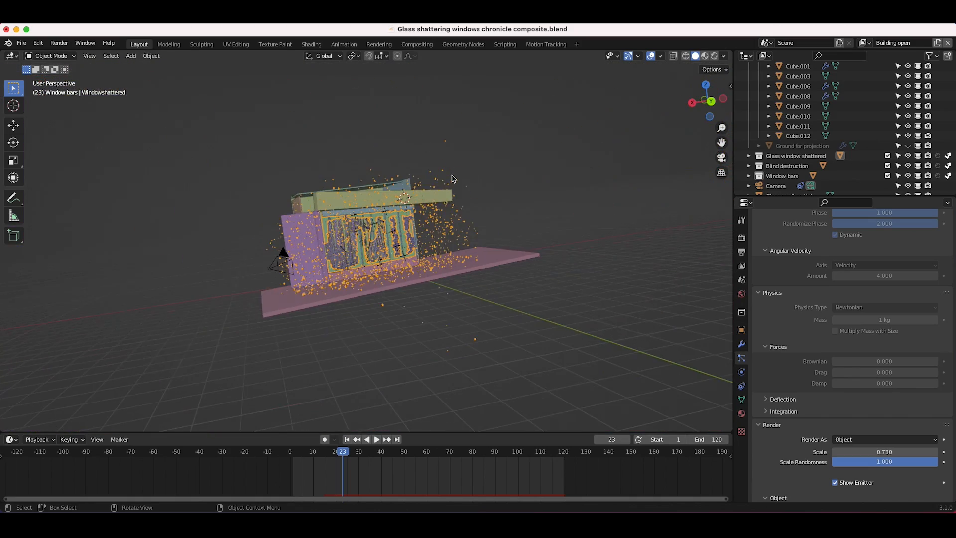
pyautogui.moveTo(452, 179); pyautogui.dragTo(498, 180, button='middle')
pyautogui.click(350, 254)
pyautogui.moveTo(350, 254); pyautogui.dragTo(406, 256, button='middle')
# Play the window-shattering animation from frame 1 while viewing the building from several sides, and stop at frame 58
pyautogui.click(347, 440)
pyautogui.hscroll(10, 437, 239)
pyautogui.hscroll(5, 395, 294)
pyautogui.scroll(2, 395, 296)
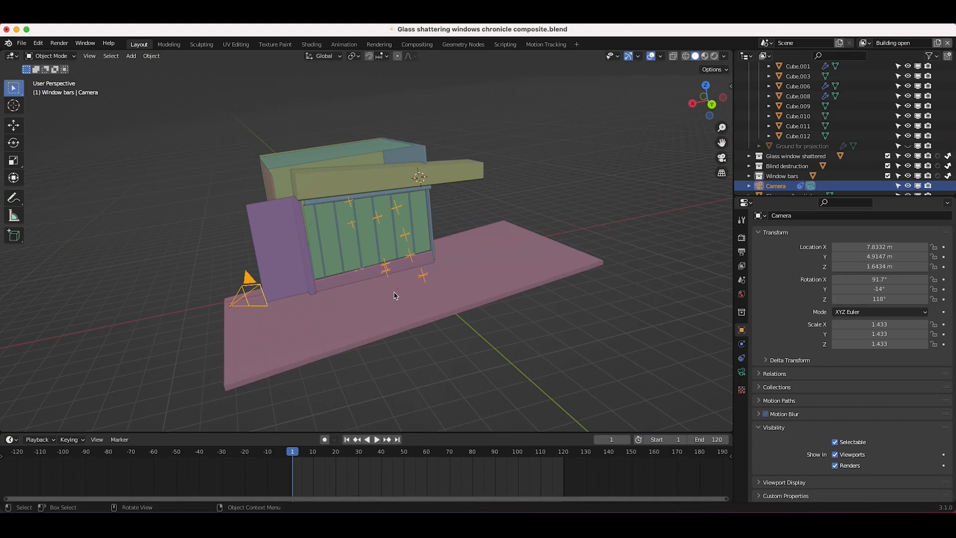
pyautogui.hscroll(4, 394, 293)
pyautogui.press('space')
pyautogui.hscroll(-10, 317, 309)
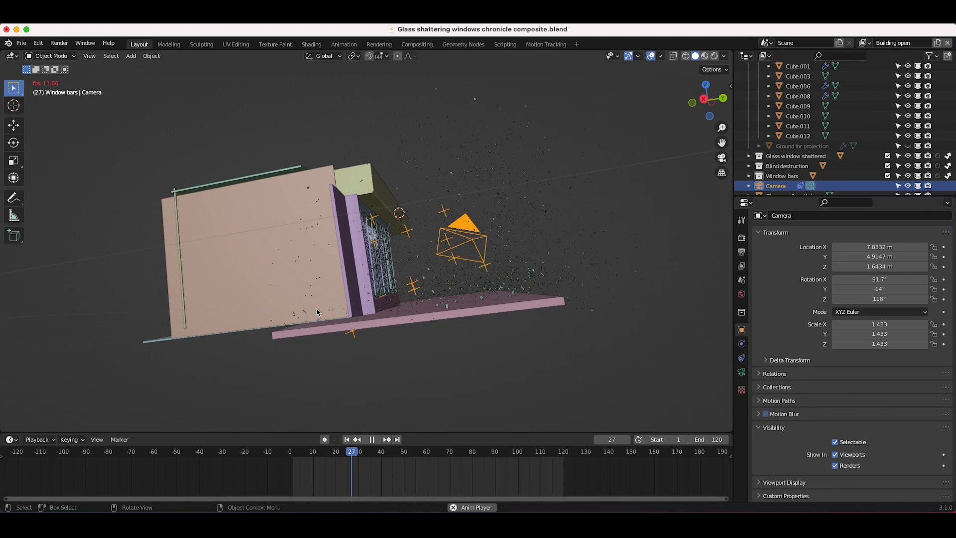
pyautogui.scroll(6, 425, 284)
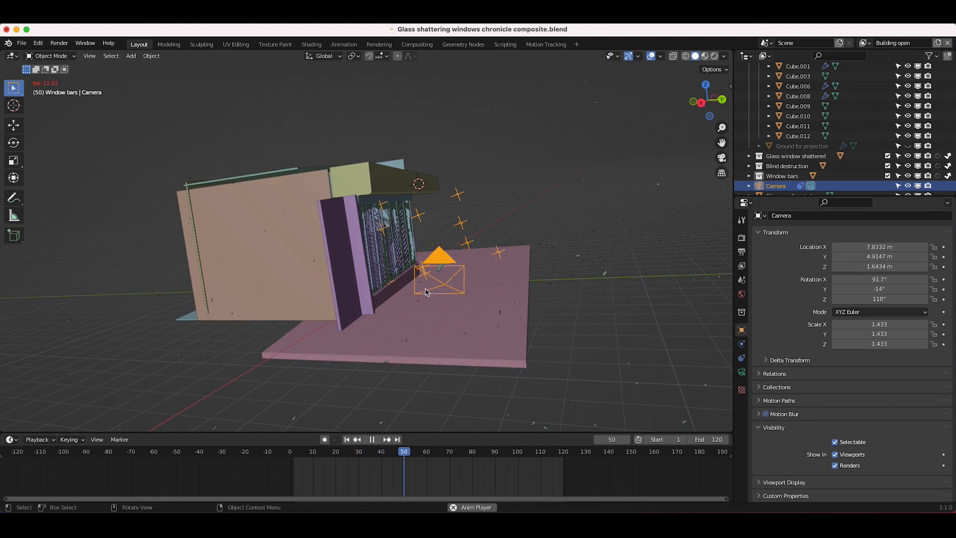
pyautogui.press('space')
pyautogui.hscroll(6, 433, 259)
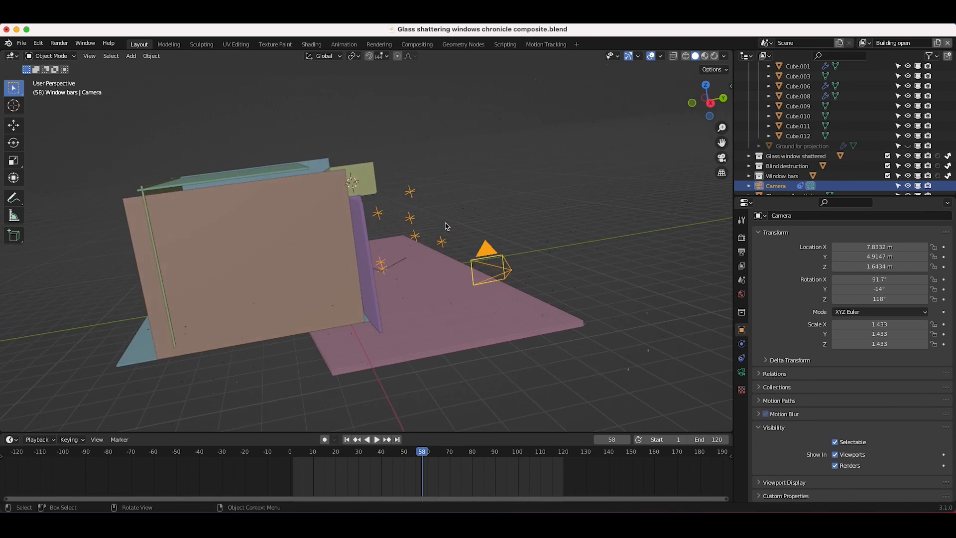
# View the scene through the camera, play the animation from the first frame, and stop at frame 59
pyautogui.hscroll(5, 446, 227)
pyautogui.click(89, 56)
pyautogui.moveTo(149, 171)
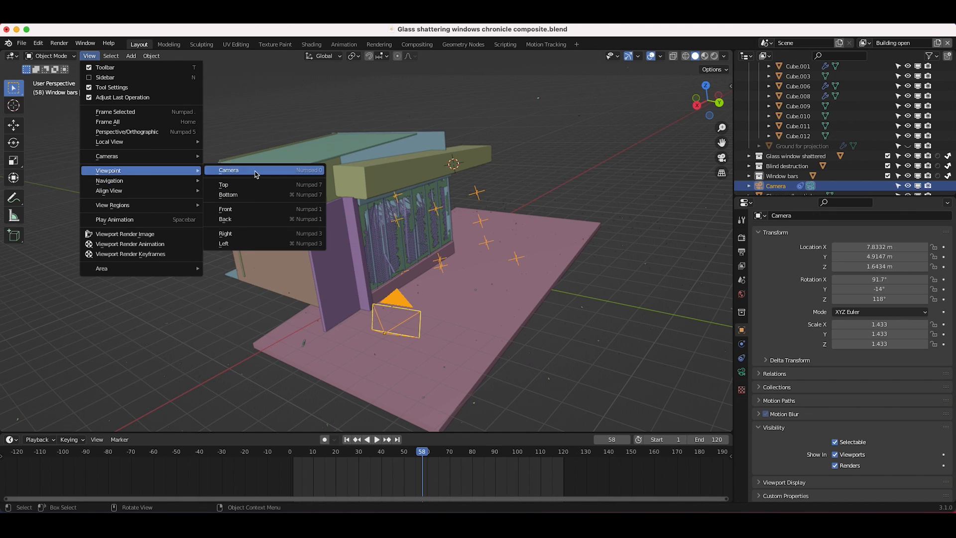
pyautogui.click(256, 174)
pyautogui.hotkey('shift', 'Left')
pyautogui.press('space')
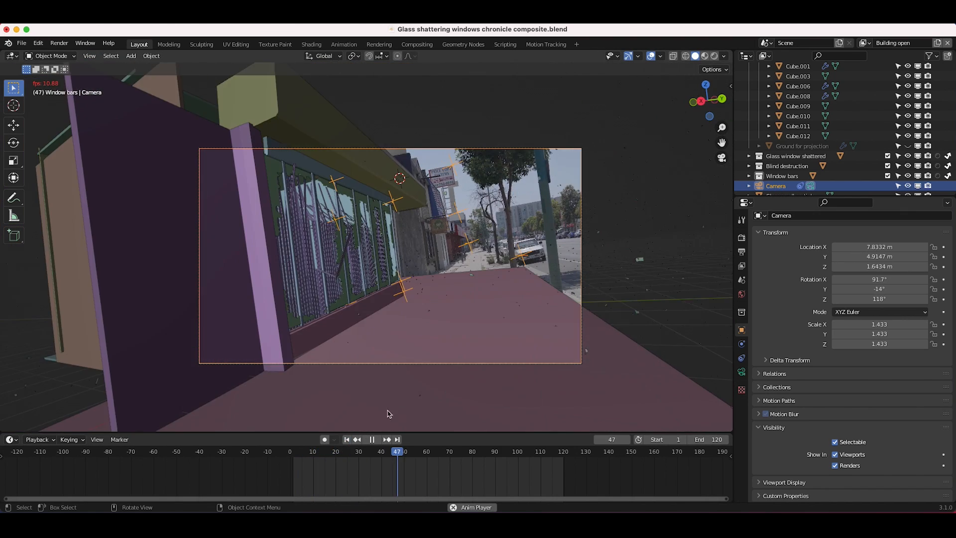
pyautogui.press('space')
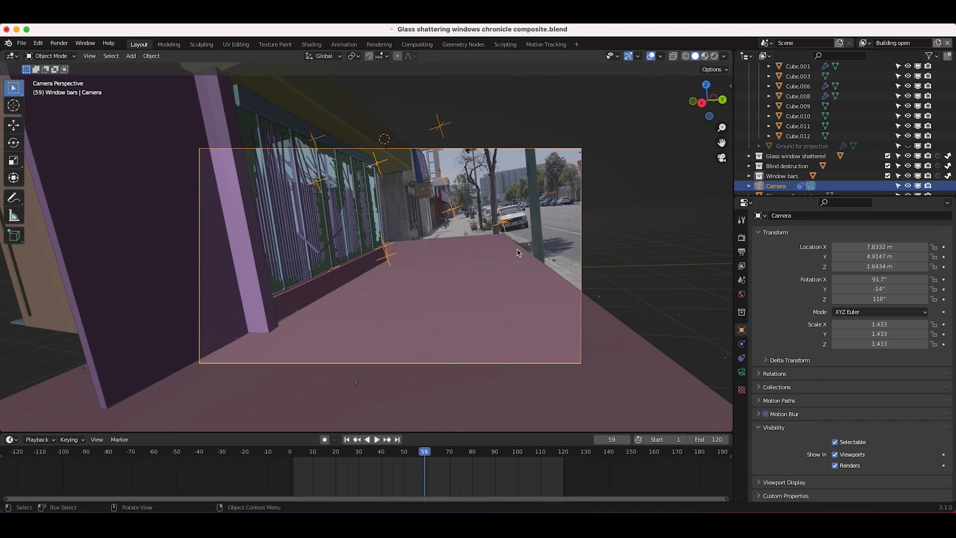
# Examine the reconstructed building, its shattered windows and the tracked camera position from several angles outside the camera view
pyautogui.hscroll(5, 518, 253)
pyautogui.scroll(-8, 517, 253)
pyautogui.scroll(5, 518, 253)
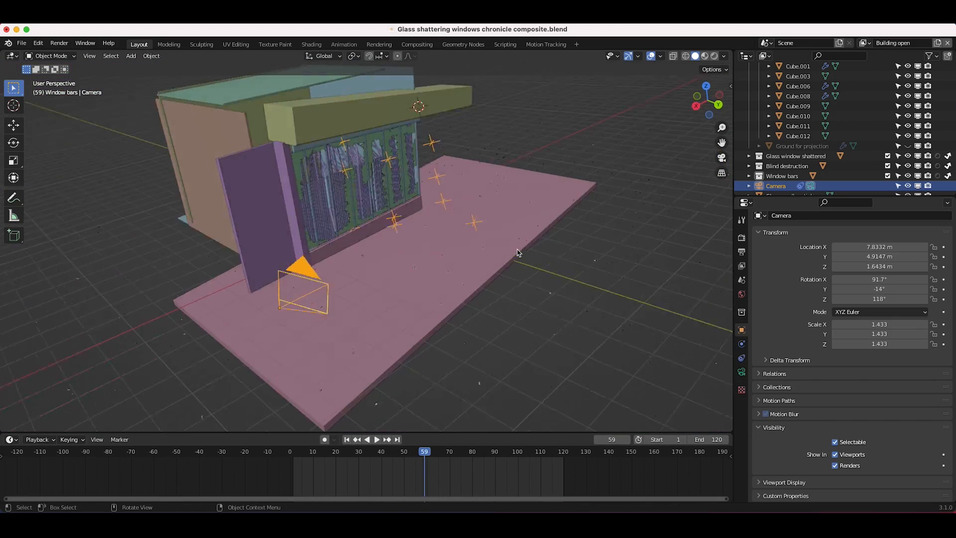
pyautogui.hscroll(4, 518, 253)
pyautogui.scroll(3, 421, 200)
pyautogui.hscroll(-10, 419, 200)
pyautogui.hscroll(10, 419, 201)
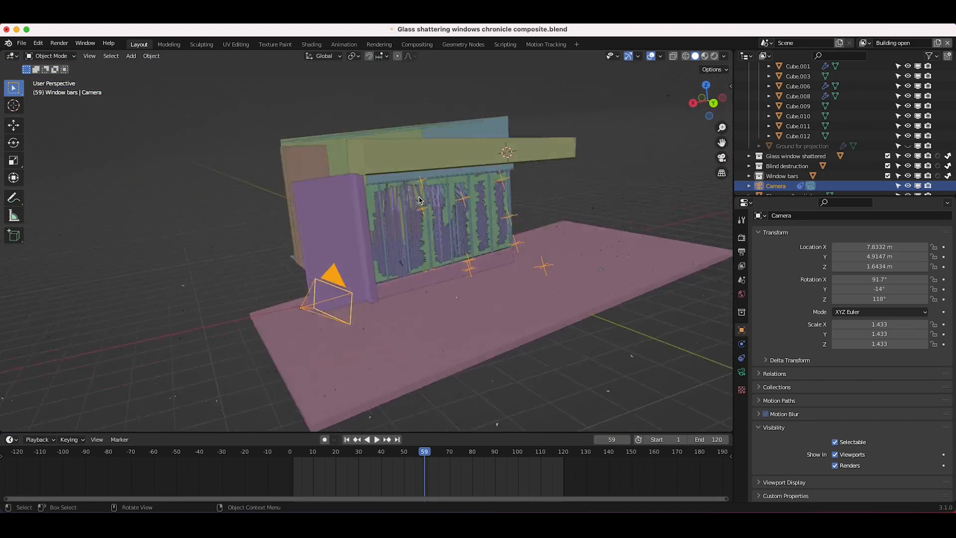
pyautogui.hscroll(5, 419, 200)
pyautogui.scroll(3, 420, 201)
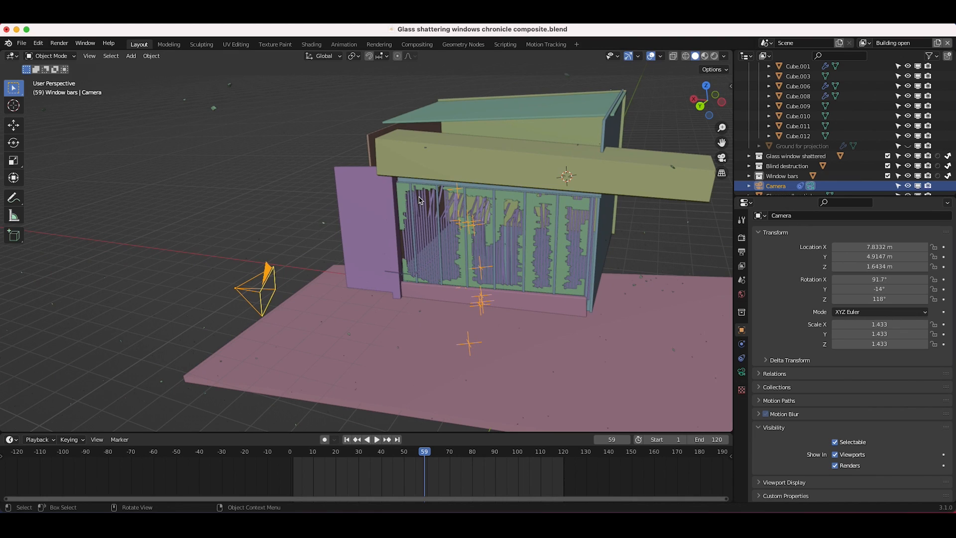
pyautogui.hscroll(-10, 486, 246)
pyautogui.scroll(-5, 485, 246)
pyautogui.hscroll(10, 486, 246)
pyautogui.hscroll(-10, 486, 247)
pyautogui.hscroll(-10, 487, 248)
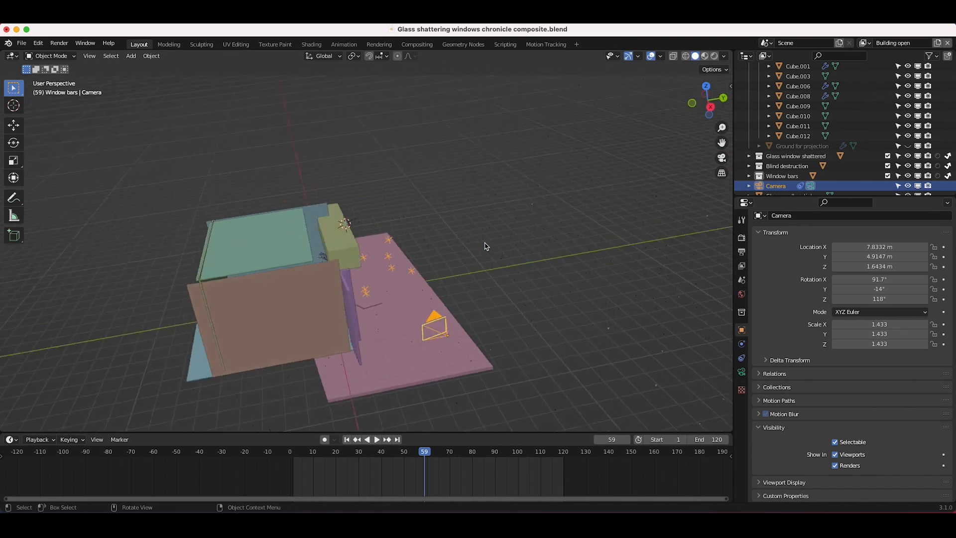
# Select the Ground for shadow plane and inspect its placement relative to the building and camera
pyautogui.hscroll(10, 486, 247)
pyautogui.click(473, 305)
pyautogui.hscroll(-10, 482, 315)
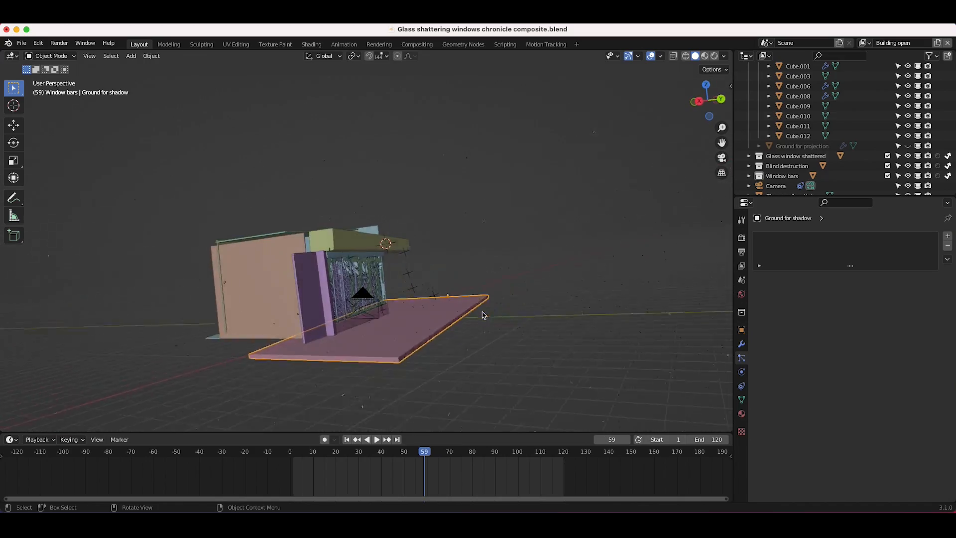
pyautogui.hscroll(10, 482, 315)
pyautogui.hscroll(-10, 482, 315)
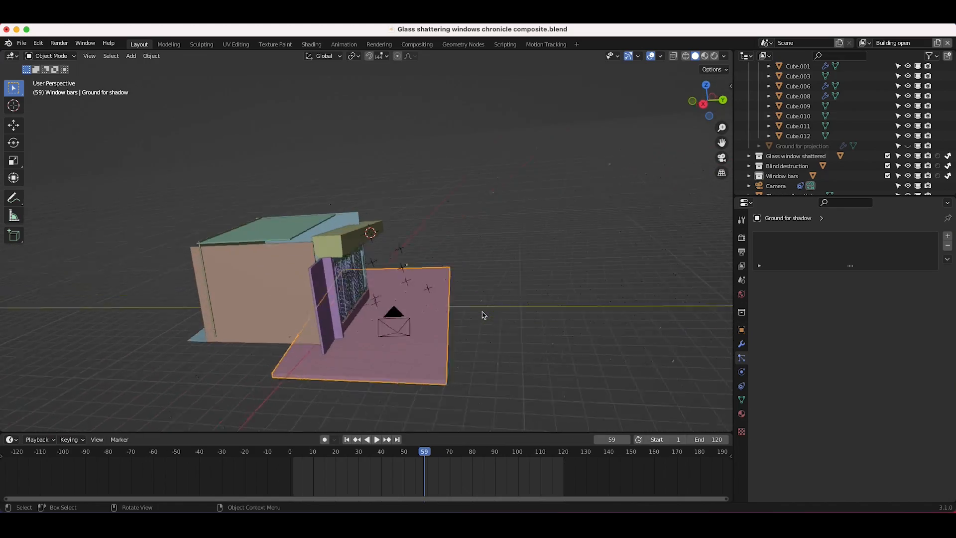
pyautogui.scroll(10, 482, 315)
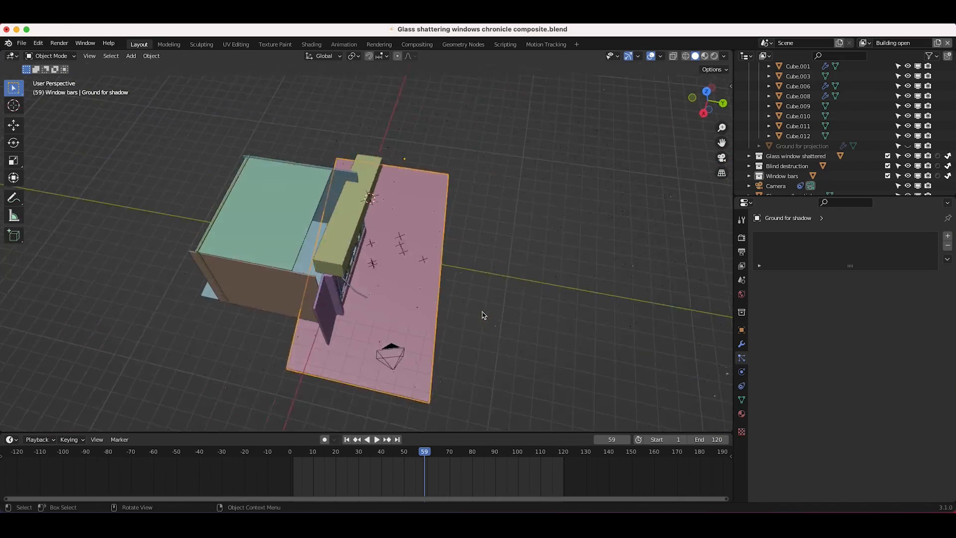
pyautogui.scroll(-10, 482, 315)
pyautogui.hscroll(-15, 482, 315)
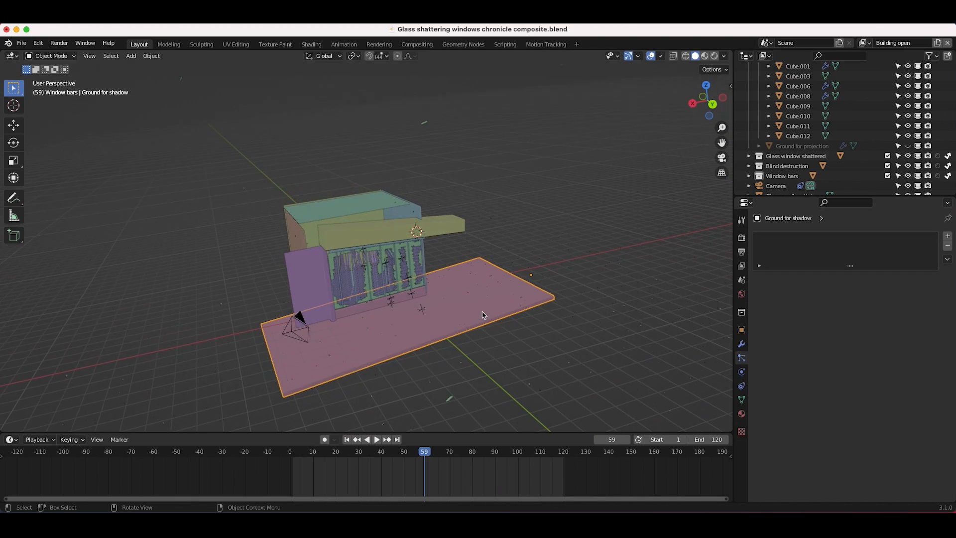
pyautogui.hscroll(-10, 424, 296)
pyautogui.keyDown('ctrl'); pyautogui.scroll(8, 439, 298); pyautogui.keyUp('ctrl')
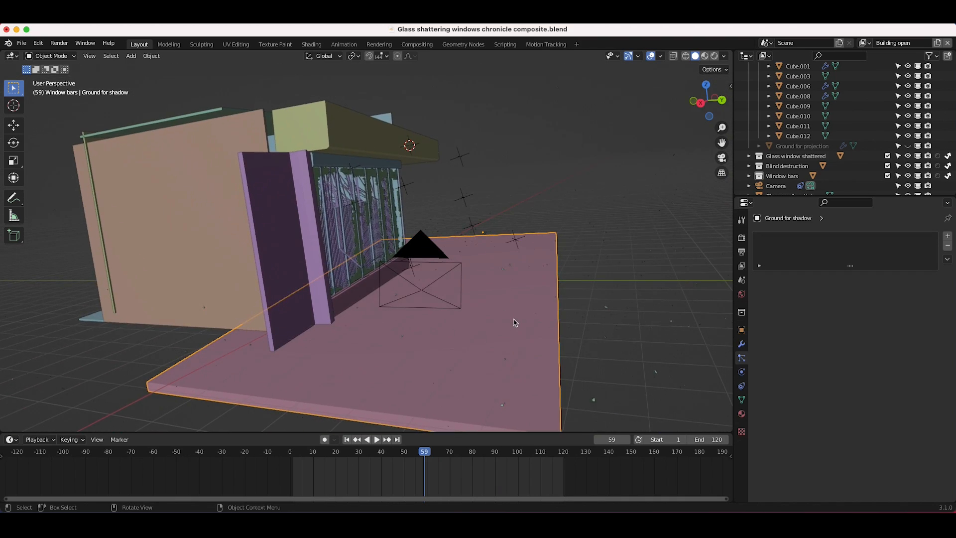
pyautogui.scroll(6, 515, 323)
pyautogui.scroll(-5, 279, 190)
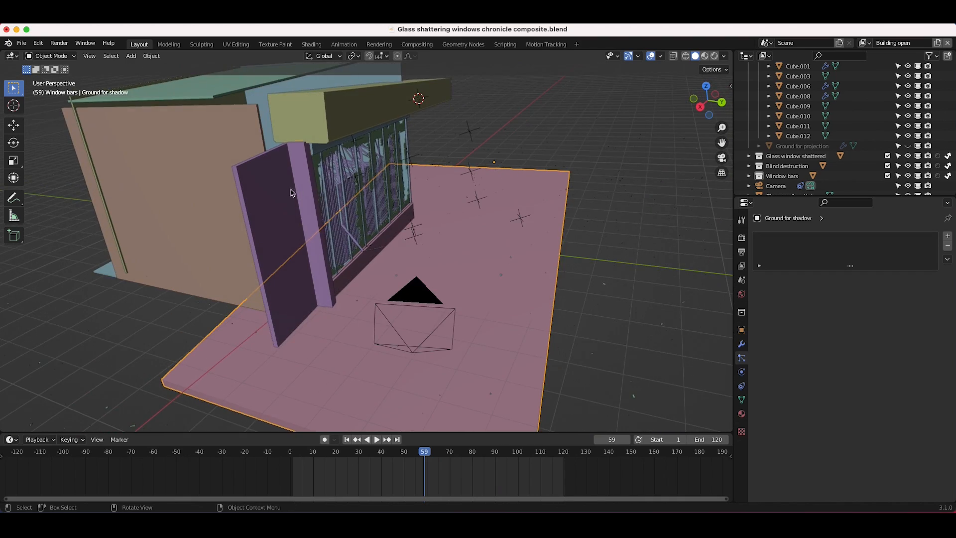
# Inspect the building parts by selecting them one at a time, including the canopy Cube.008, wall Cube.009 and side wall Cube.003
pyautogui.click(283, 193)
pyautogui.scroll(-5, 283, 193)
pyautogui.click(402, 285)
pyautogui.click(429, 134)
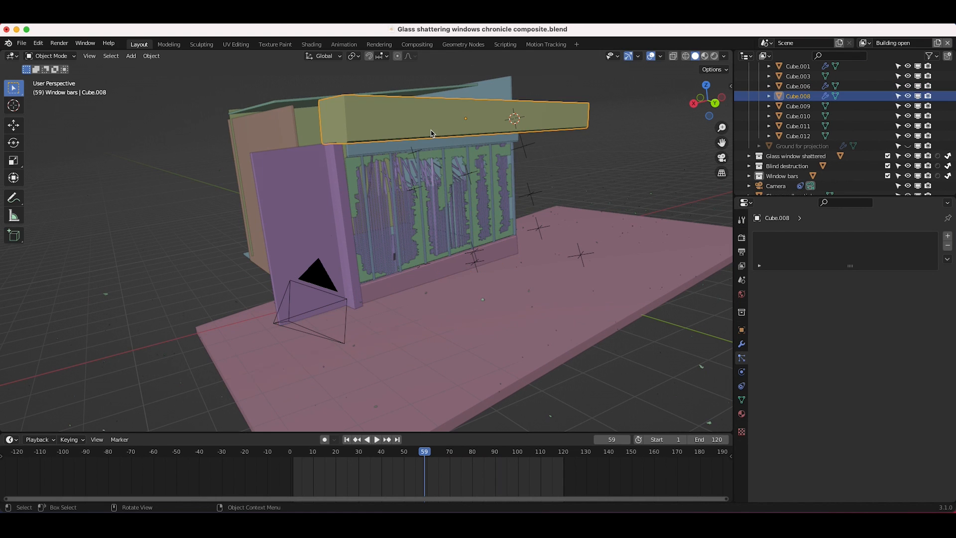
pyautogui.click(397, 146)
pyautogui.click(436, 164)
pyautogui.hscroll(-6, 437, 164)
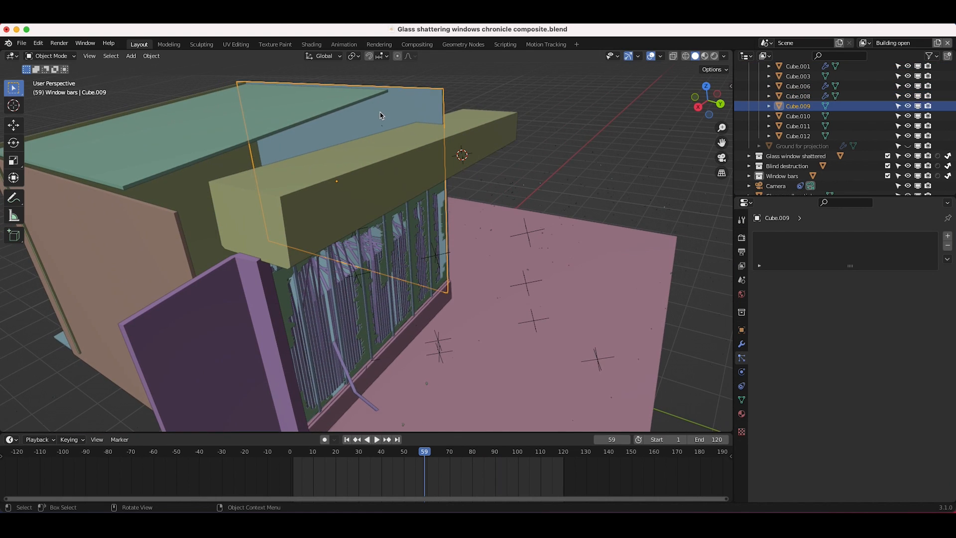
pyautogui.click(313, 112)
pyautogui.scroll(-6, 189, 211)
# Switch the viewport shading to Rendered to show the footage projected on the building geometry
pyautogui.click(90, 57)
pyautogui.click(89, 56)
pyautogui.hscroll(2, 341, 226)
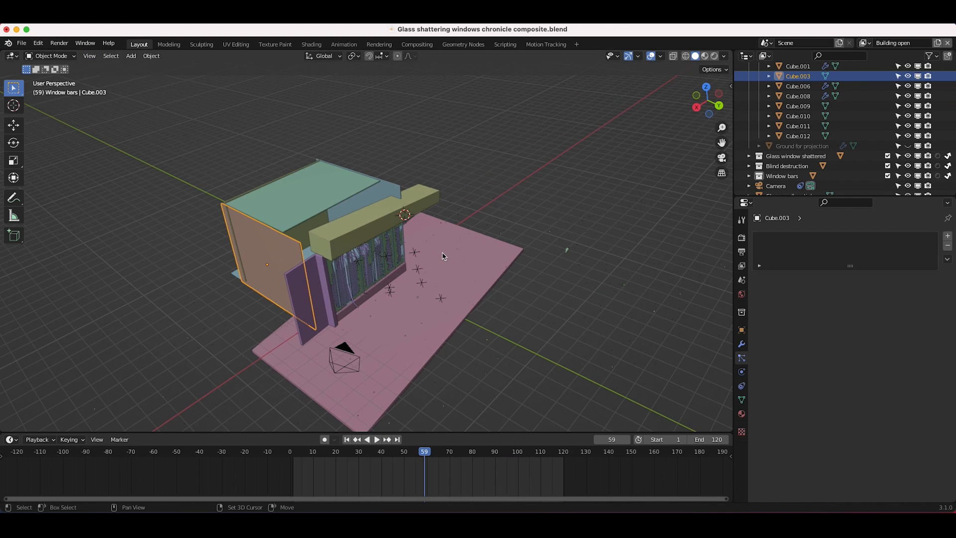
pyautogui.hscroll(-3, 443, 256)
pyautogui.press('z')
pyautogui.click(541, 199)
pyautogui.scroll(3, 529, 171)
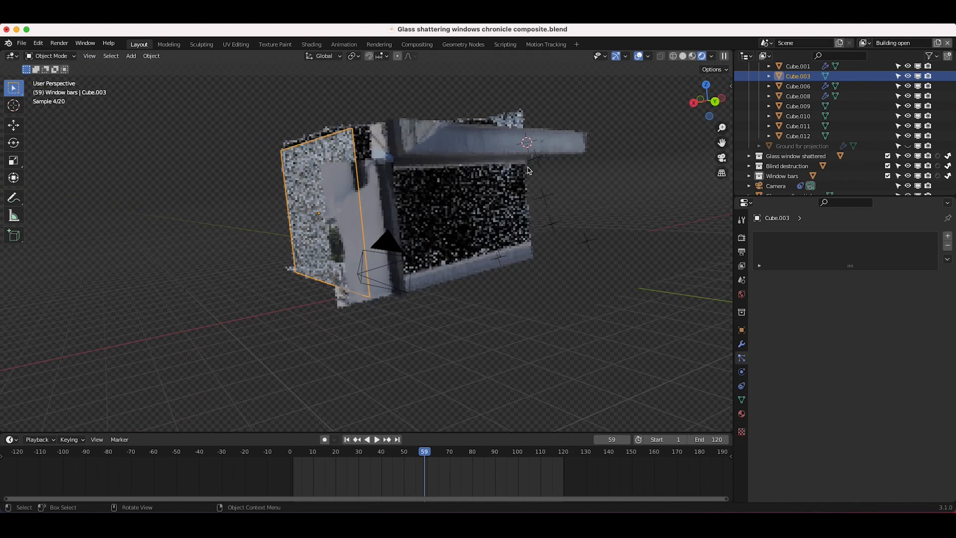
# Select the Close wall object in the rendered building and return to the camera viewpoint
pyautogui.click(525, 159)
pyautogui.click(491, 262)
pyautogui.click(369, 205)
pyautogui.click(89, 58)
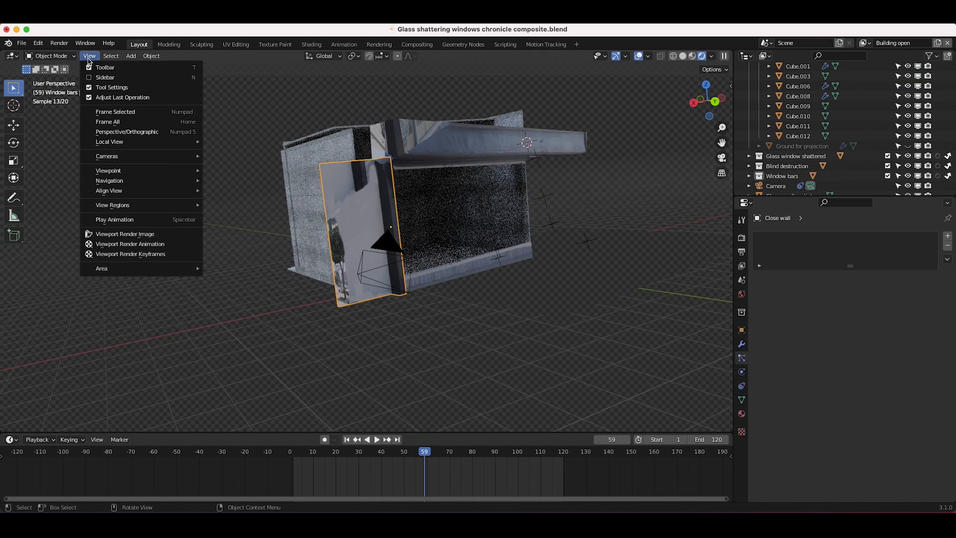
pyautogui.moveTo(137, 171)
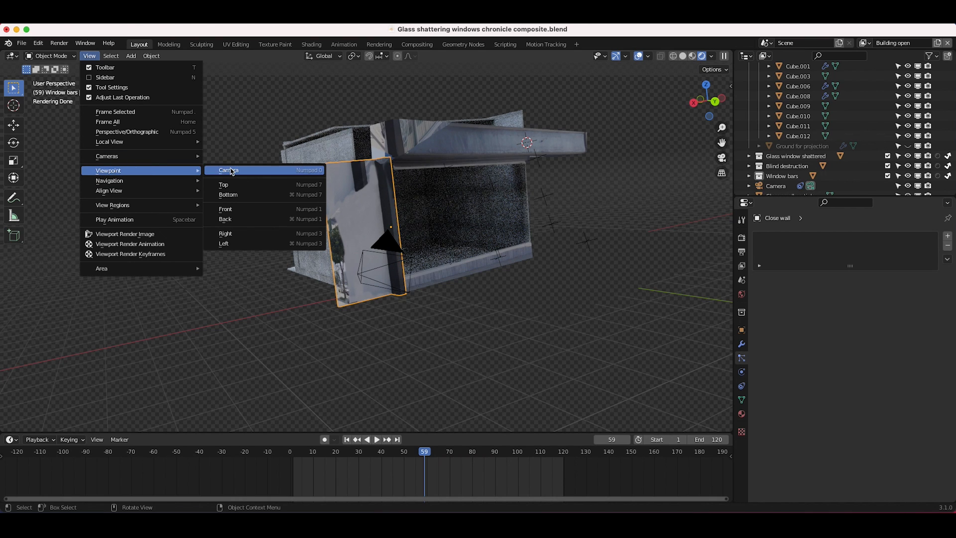
pyautogui.click(229, 170)
# Try moving the Close wall across the rendered camera view, and cancel the move
pyautogui.click(366, 253)
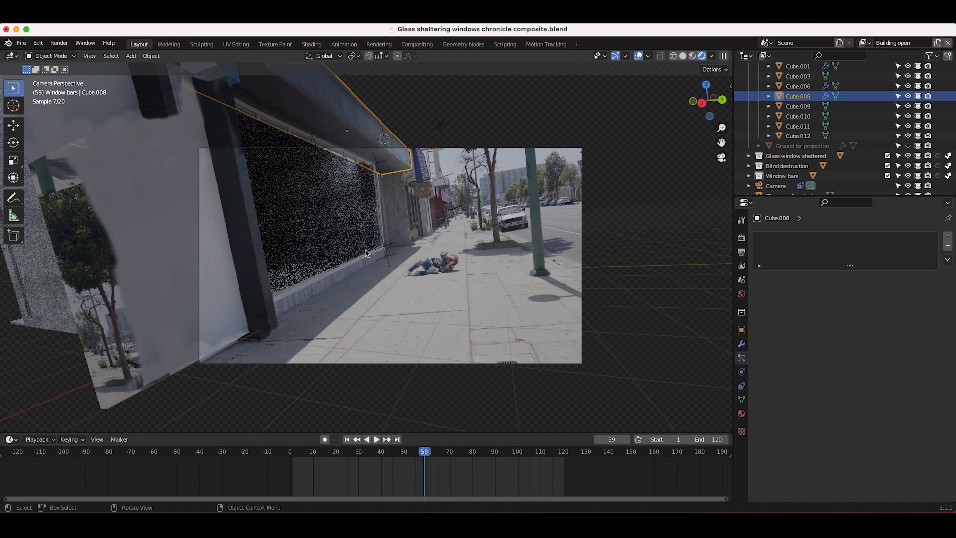
pyautogui.click(327, 271)
pyautogui.click(227, 273)
pyautogui.press('g')
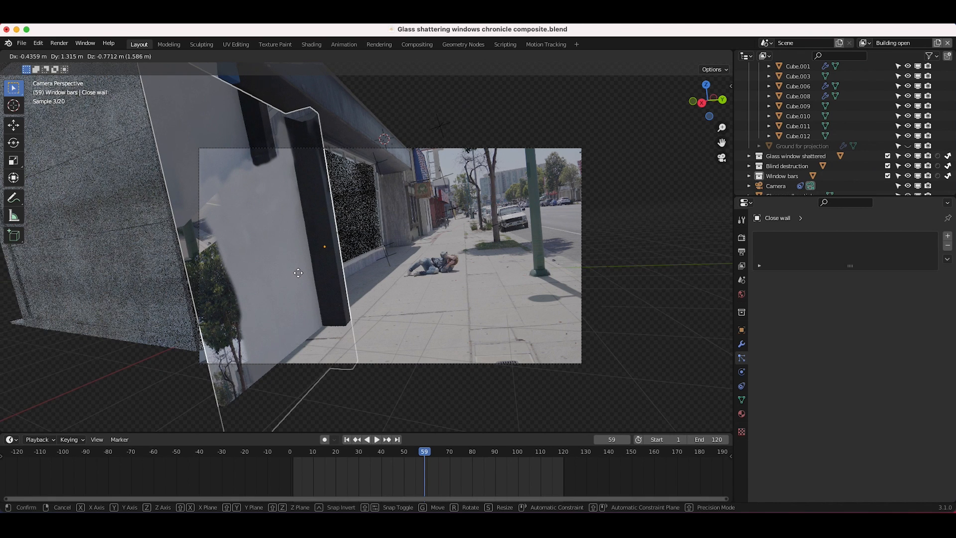
pyautogui.press('Escape')
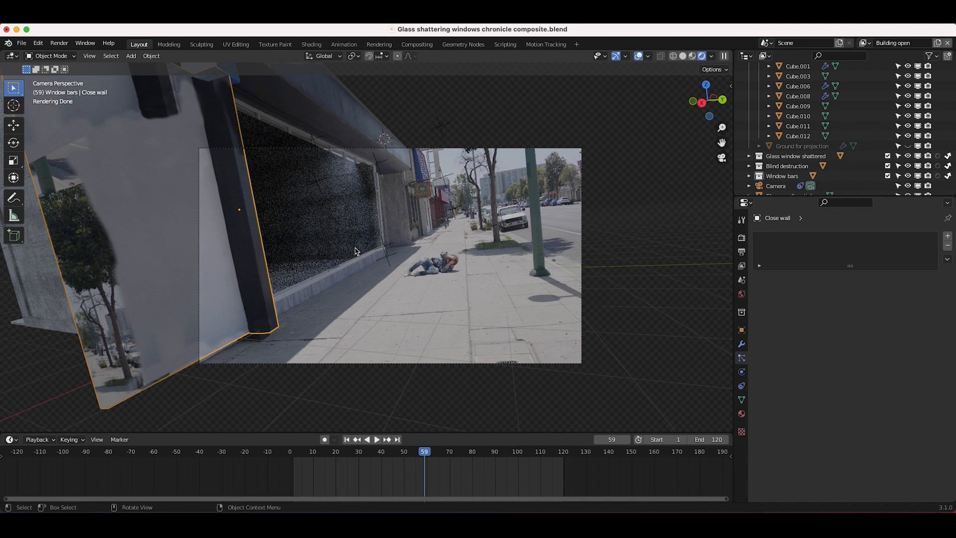
# Select the interior wall Cube.009 and examine the building's rendered interior and window opening up close
pyautogui.click(366, 214)
pyautogui.press('KP_Decimal')
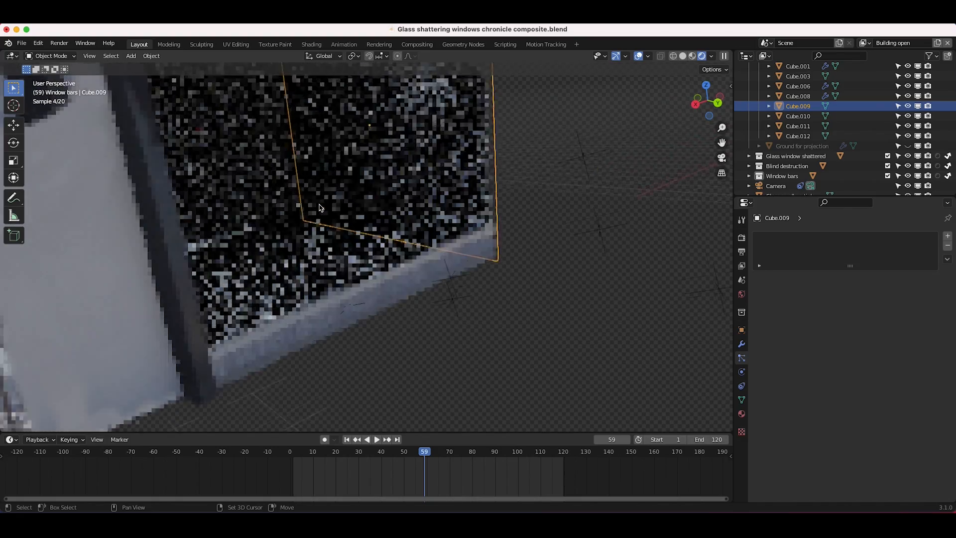
pyautogui.keyDown('shift'); pyautogui.hscroll(-5, 319, 207); pyautogui.keyUp('shift')
pyautogui.hscroll(10, 319, 208)
pyautogui.hscroll(-10, 319, 208)
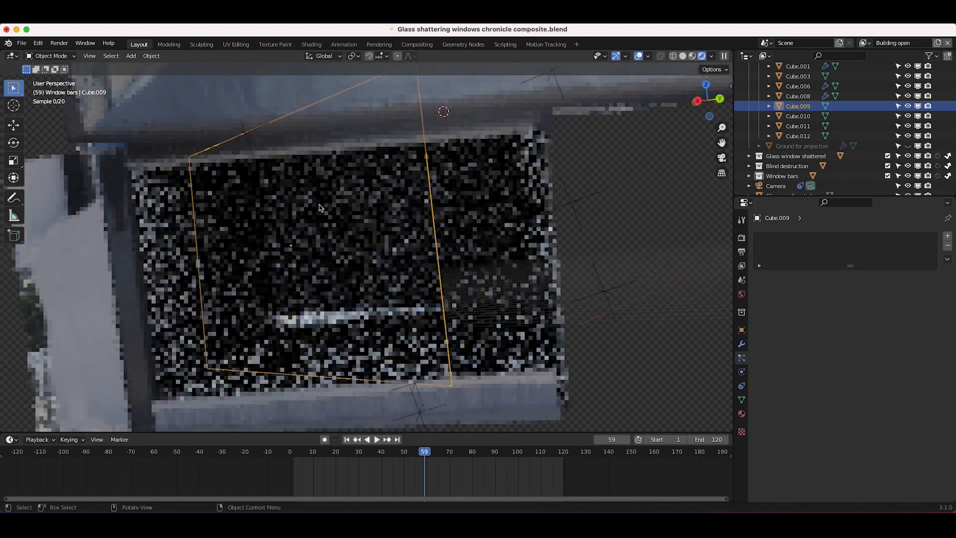
pyautogui.hscroll(-5, 319, 208)
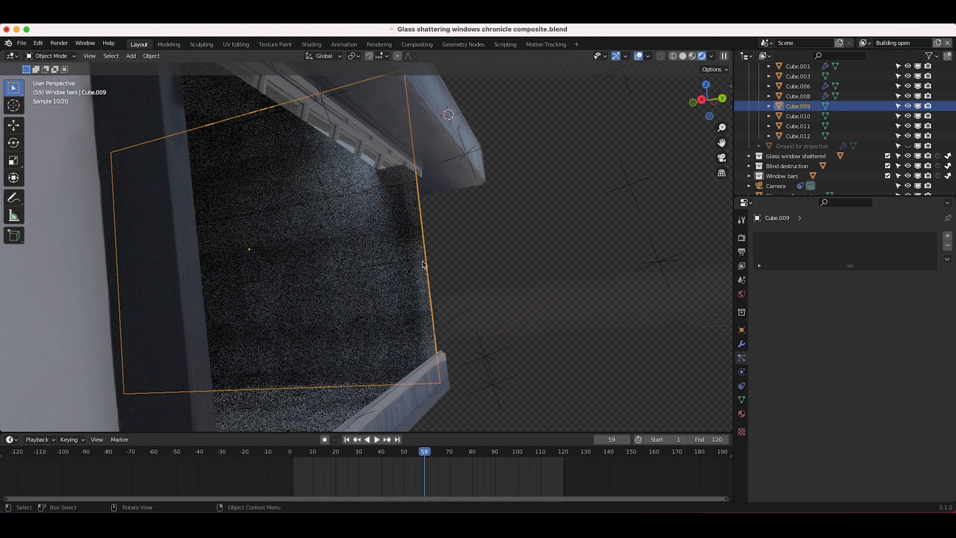
pyautogui.moveTo(350, 239); pyautogui.dragTo(199, 130, button='middle')
# Return to the camera viewpoint and deselect all objects
pyautogui.click(89, 56)
pyautogui.moveTo(114, 171)
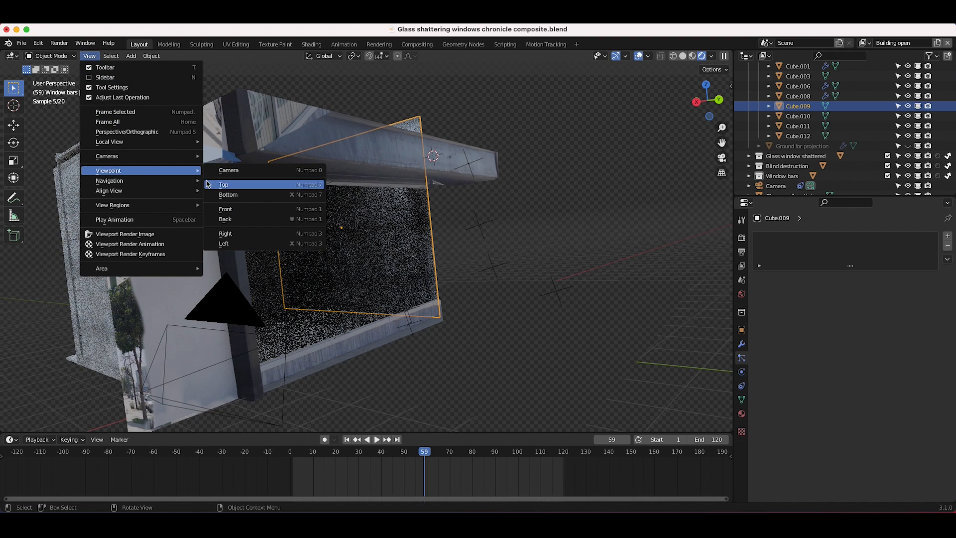
pyautogui.click(222, 171)
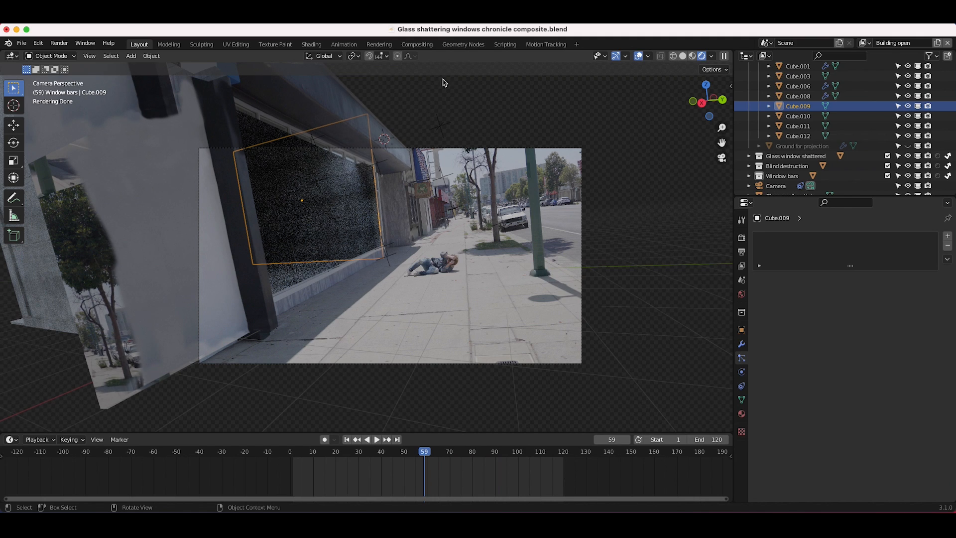
pyautogui.click(480, 99)
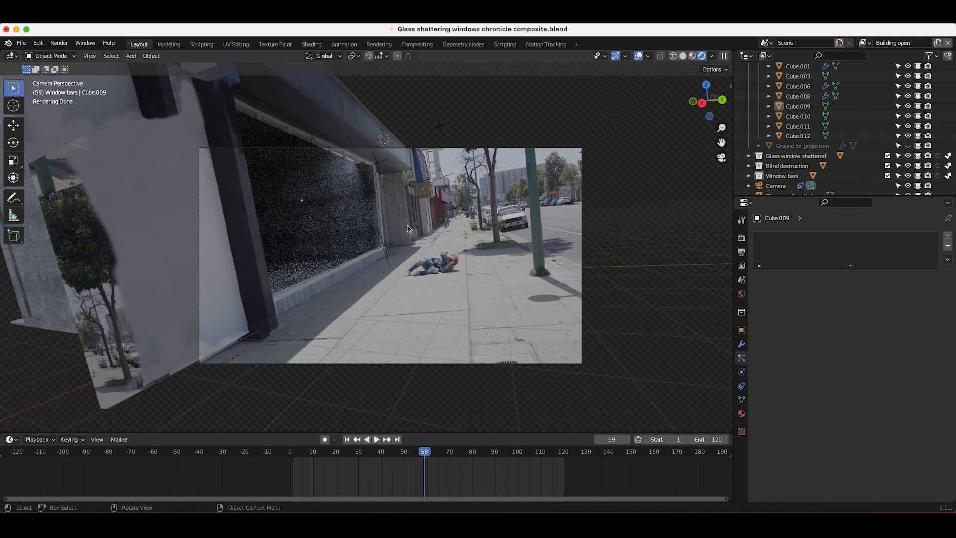
# Switch the viewport to Solid shading and select the Blinds object in the window opening
pyautogui.press('z')
pyautogui.moveTo(319, 198)
pyautogui.mouseDown(button='middle')
pyautogui.moveTo(269, 212)
pyautogui.moveTo(297, 193)
pyautogui.moveTo(433, 230)
pyautogui.mouseUp(button='middle')
pyautogui.click(319, 178)
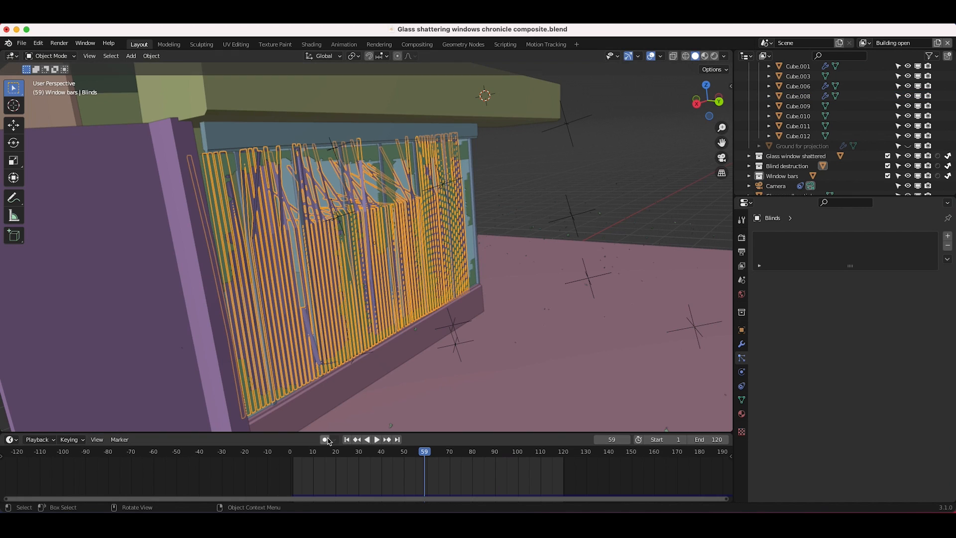
# Return to frame 1 and select the Windowshattered glass pane in the window opening
pyautogui.click(347, 439)
pyautogui.moveTo(434, 250)
pyautogui.mouseDown(button='middle')
pyautogui.moveTo(419, 255)
pyautogui.moveTo(361, 188)
pyautogui.moveTo(376, 190)
pyautogui.mouseUp(button='middle')
pyautogui.click(338, 210)
pyautogui.press('z')
pyautogui.click(458, 195)
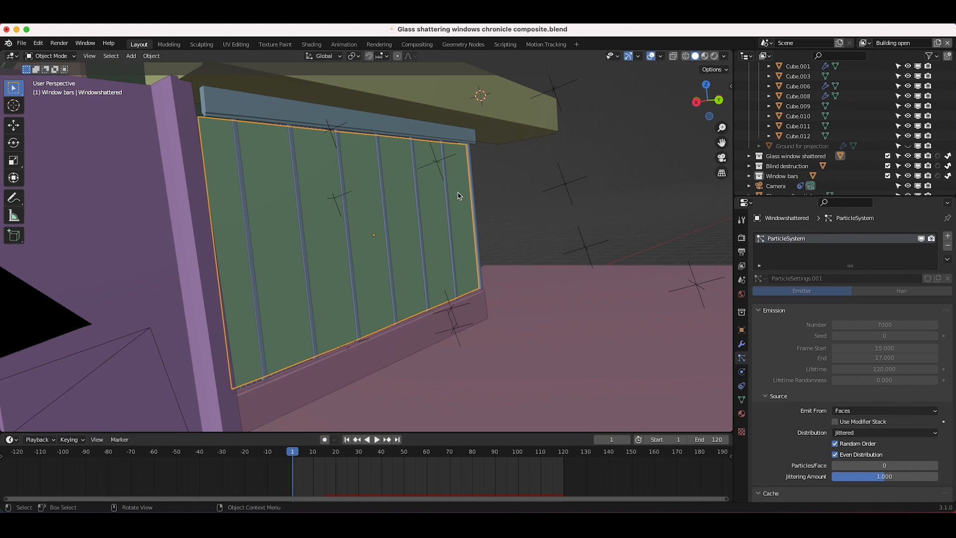
# View the scene through the camera with wireframe shading over the footage
pyautogui.click(90, 55)
pyautogui.moveTo(164, 169)
pyautogui.click(249, 169)
pyautogui.hotkey('shift', 'z')
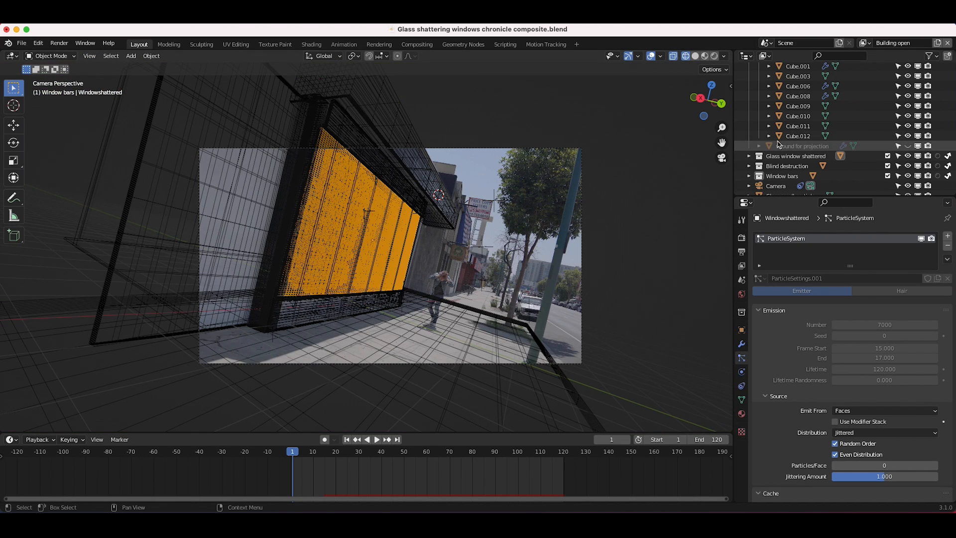
# Hide all five collections, from background for shadow to Window bars, and examine the real window blinds in the footage up close
pyautogui.scroll(5, 780, 144)
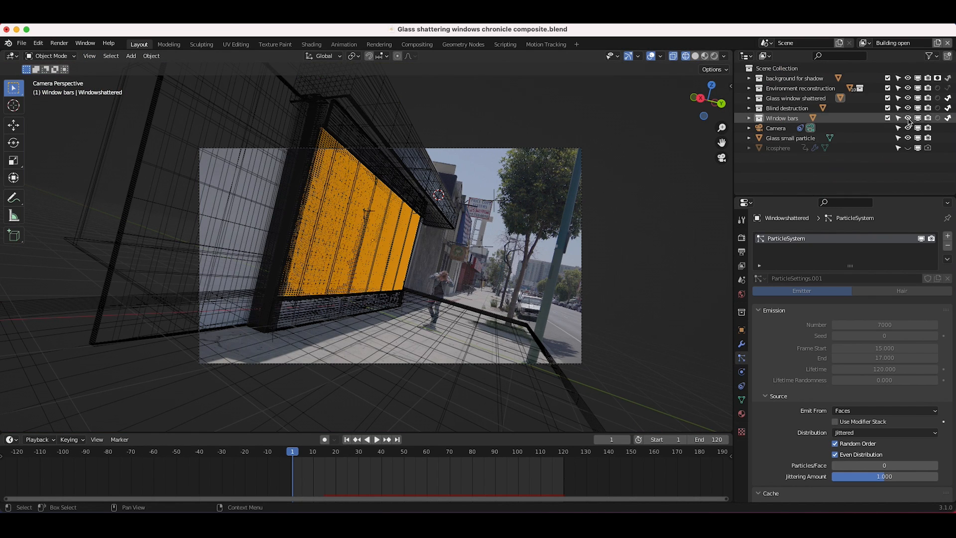
pyautogui.moveTo(908, 120); pyautogui.dragTo(909, 78)
pyautogui.scroll(6, 394, 224)
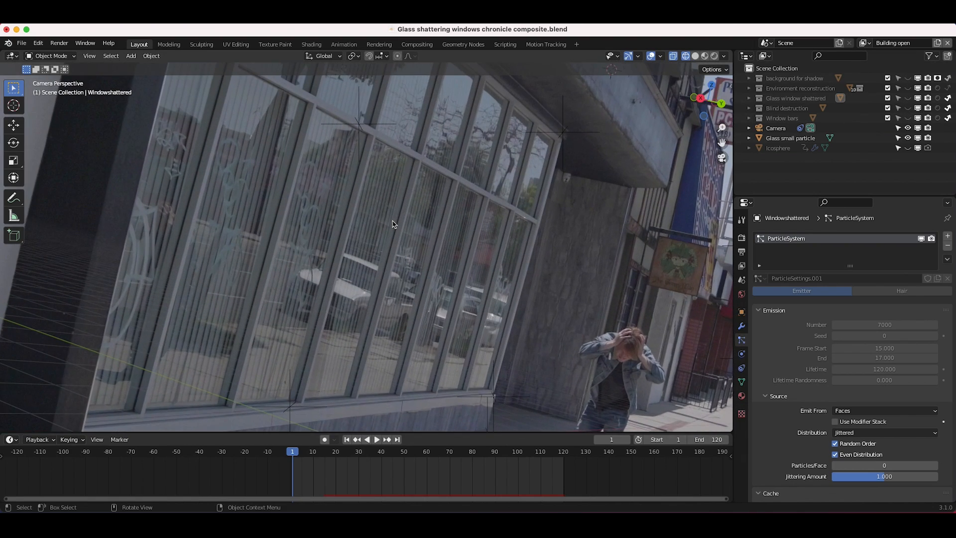
pyautogui.scroll(-3, 378, 214)
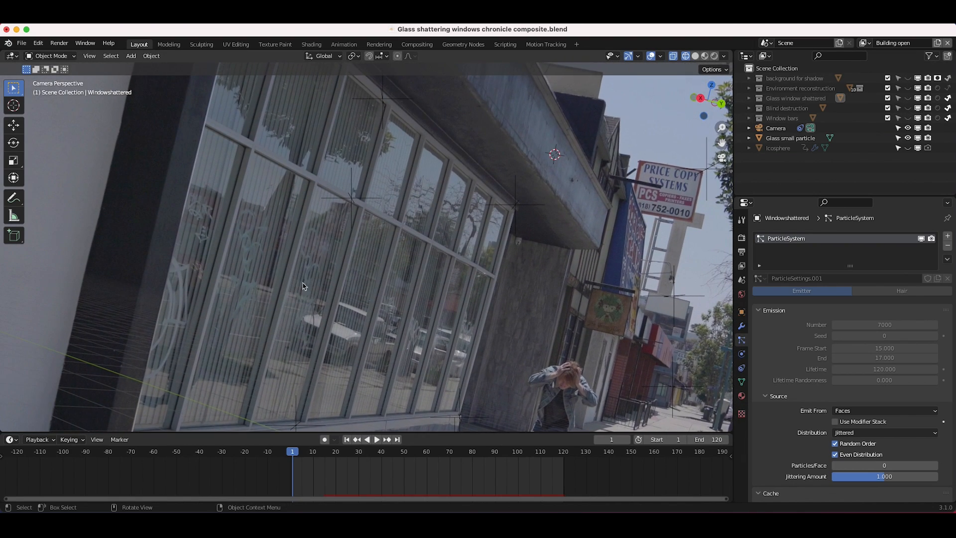
pyautogui.scroll(3, 258, 243)
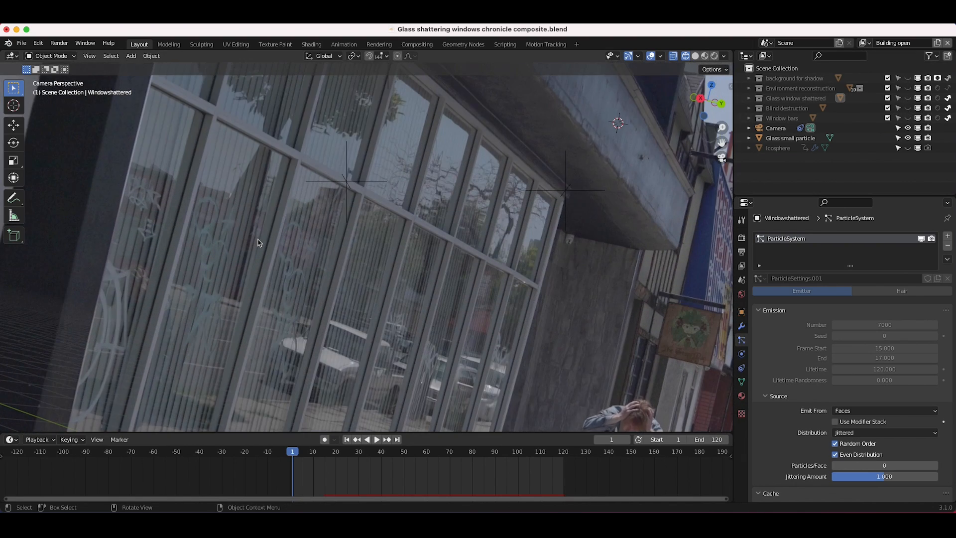
# Show the Blind destruction collection, select the Blinds object, and examine it from several angles
pyautogui.keyDown('shift'); pyautogui.hscroll(3, 331, 186); pyautogui.keyUp('shift')
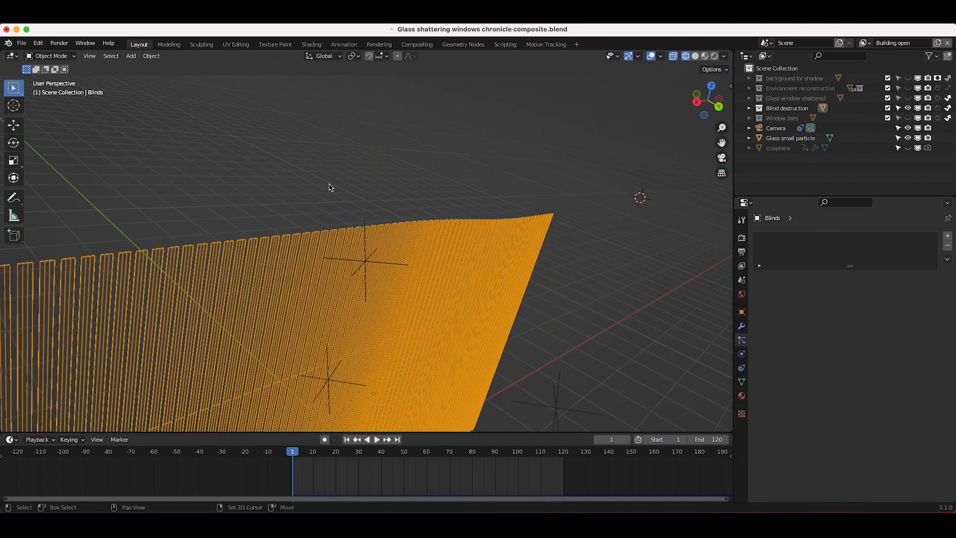
pyautogui.keyDown('shift'); pyautogui.hscroll(-5, 331, 186); pyautogui.keyUp('shift')
pyautogui.scroll(-5, 347, 191)
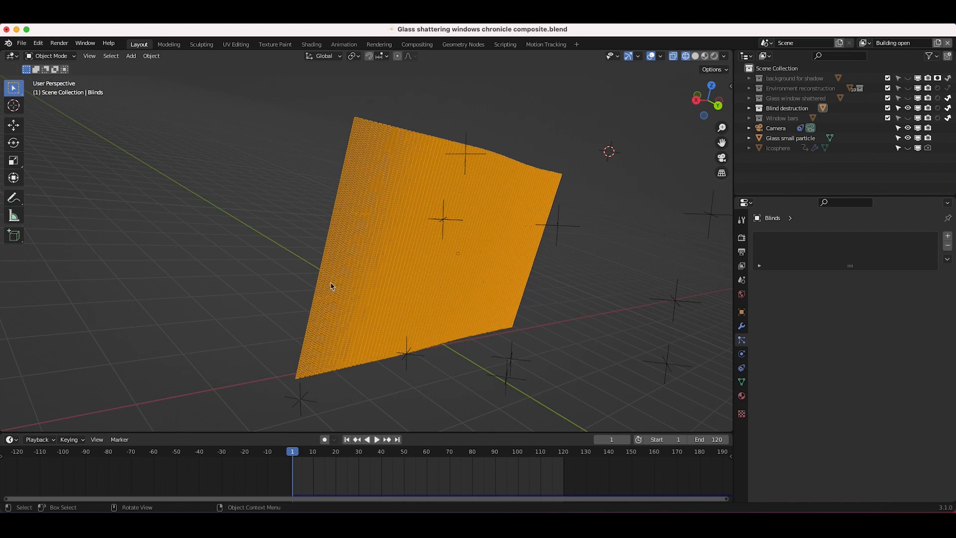
pyautogui.hscroll(-5, 363, 229)
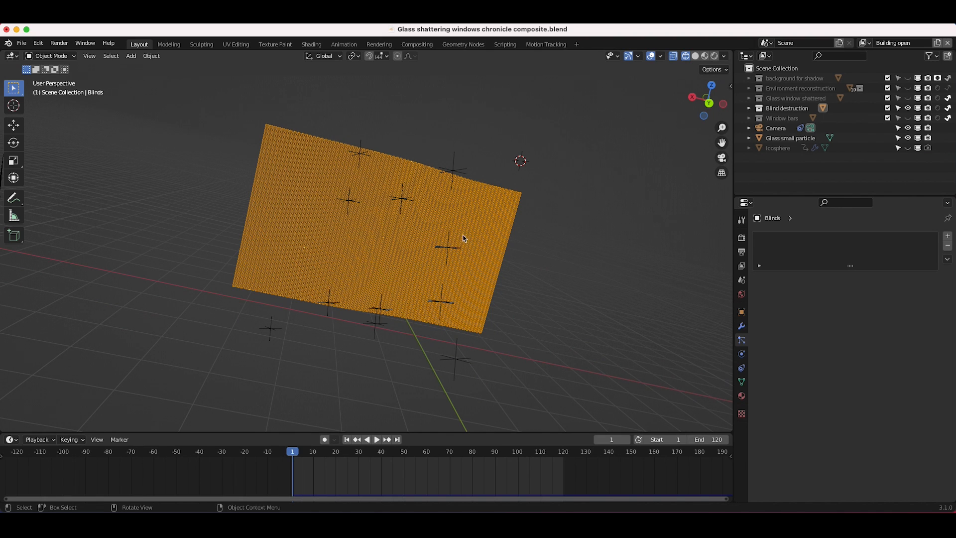
pyautogui.hscroll(8, 304, 208)
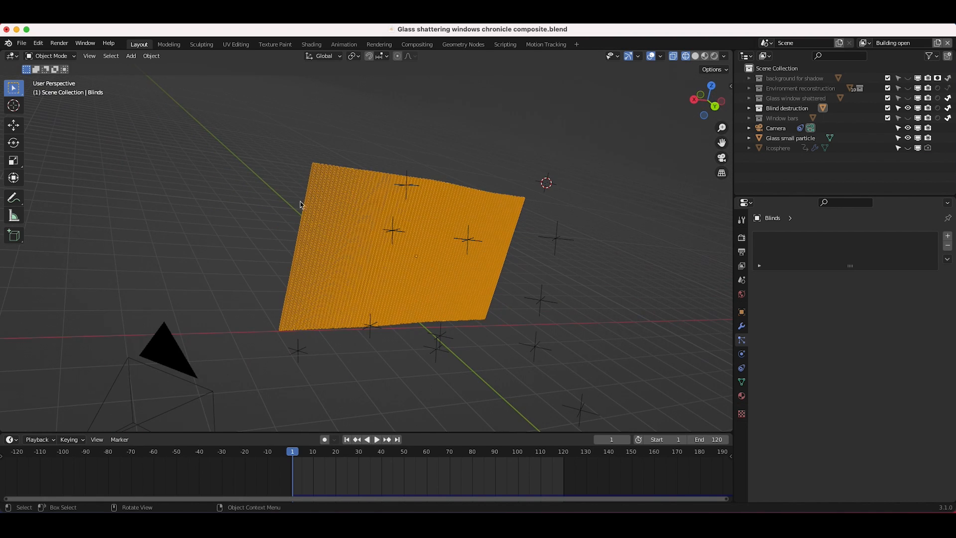
# Return to the camera viewpoint and review the surface settings of the Blinds interior material
pyautogui.click(89, 56)
pyautogui.moveTo(111, 171)
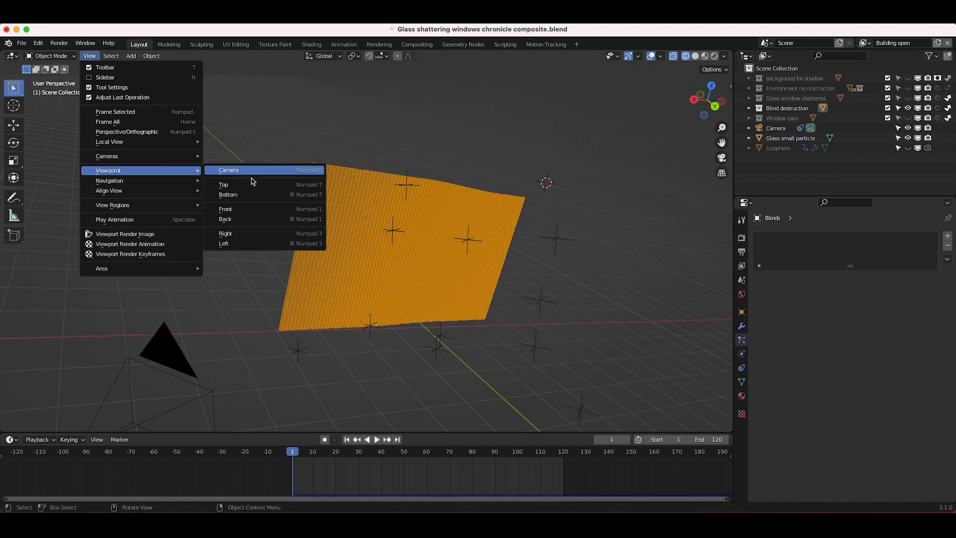
pyautogui.click(258, 172)
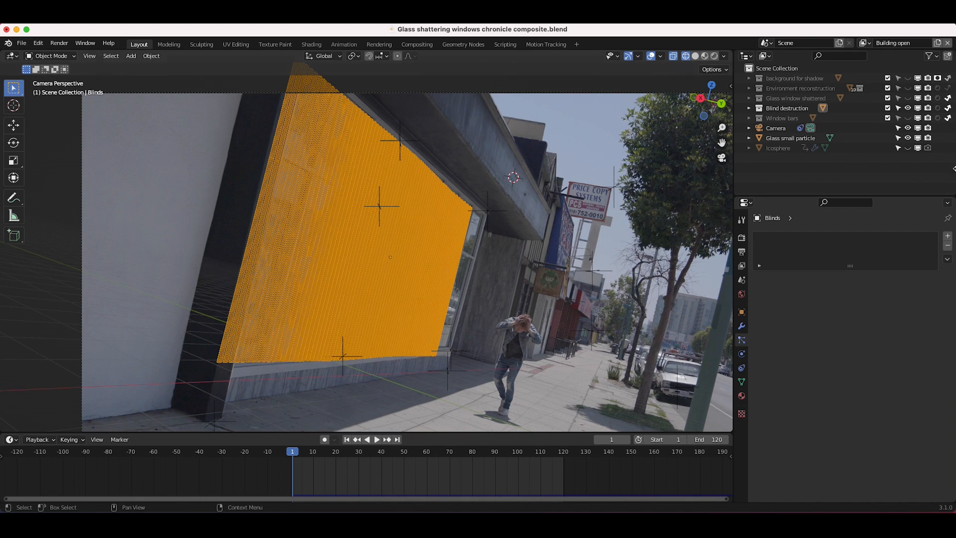
pyautogui.click(740, 397)
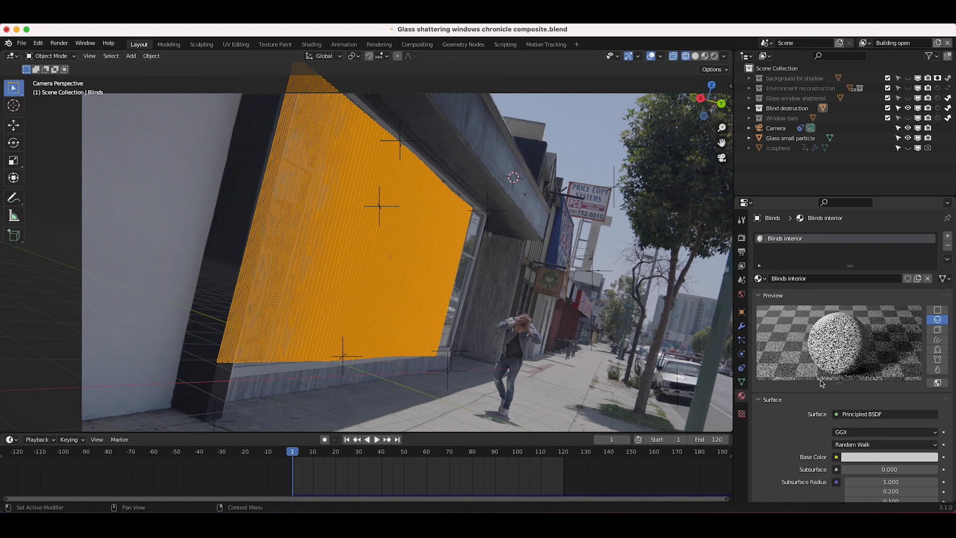
pyautogui.scroll(-3, 797, 473)
pyautogui.scroll(-1, 797, 473)
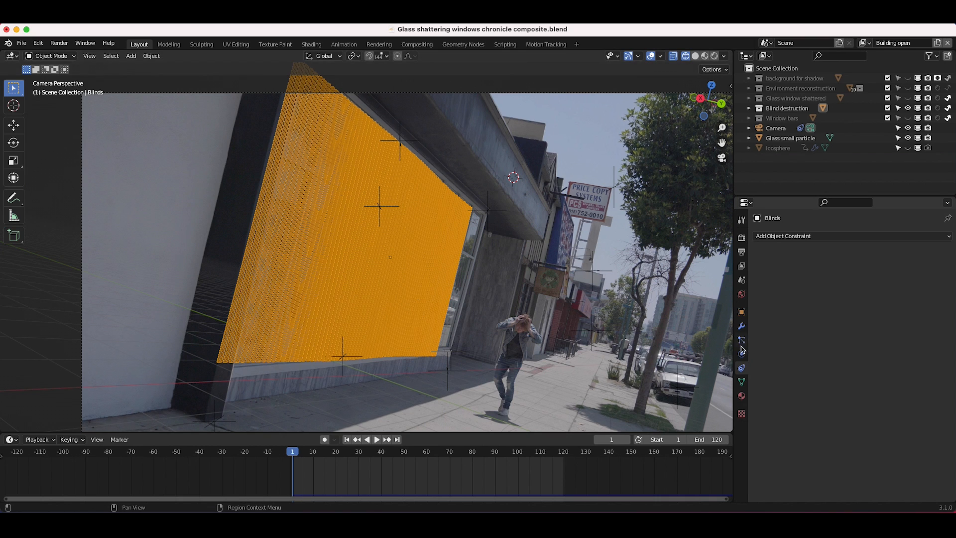
# Open the Cloth physics settings of the Blinds and view the object from outside the camera
pyautogui.click(741, 354)
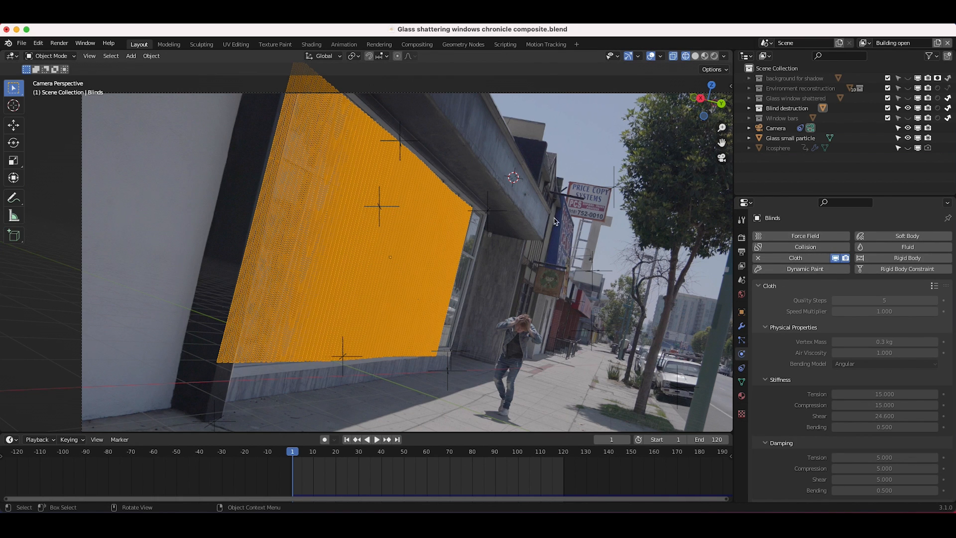
pyautogui.moveTo(347, 251); pyautogui.dragTo(363, 249, button='middle')
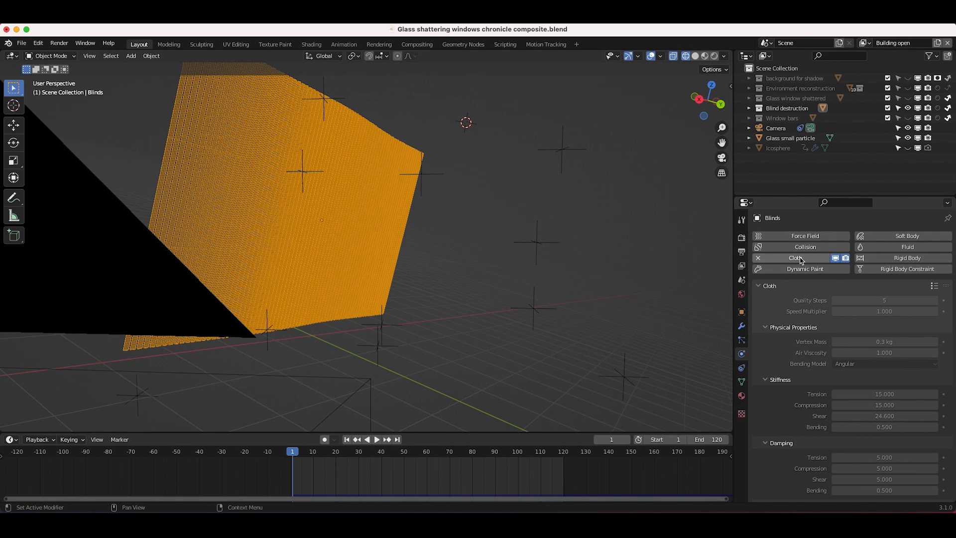
pyautogui.moveTo(289, 130); pyautogui.dragTo(287, 133, button='middle')
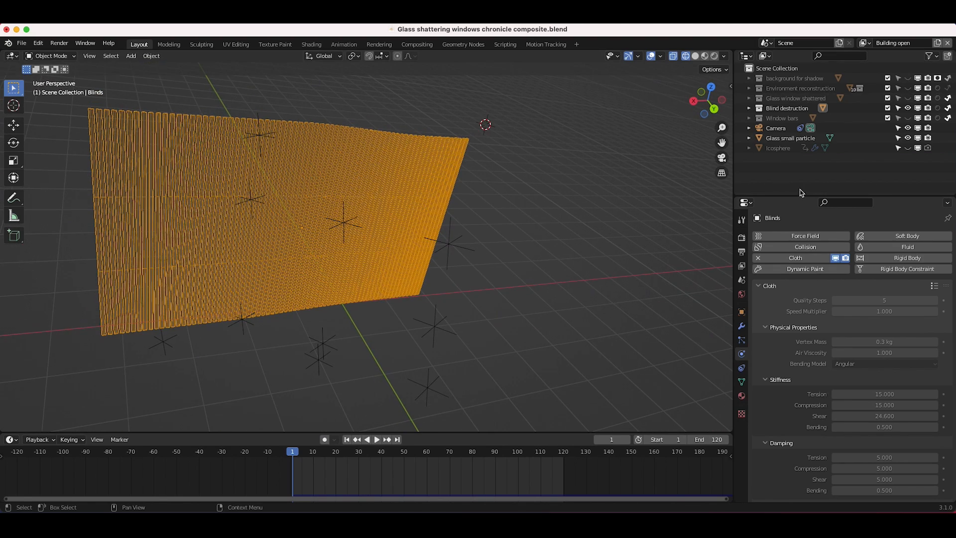
# Show the Icosphere and play the cloth simulation to frame 32, viewing the collision with the blinds
pyautogui.click(908, 149)
pyautogui.moveTo(452, 241); pyautogui.dragTo(453, 241, button='middle')
pyautogui.press('space')
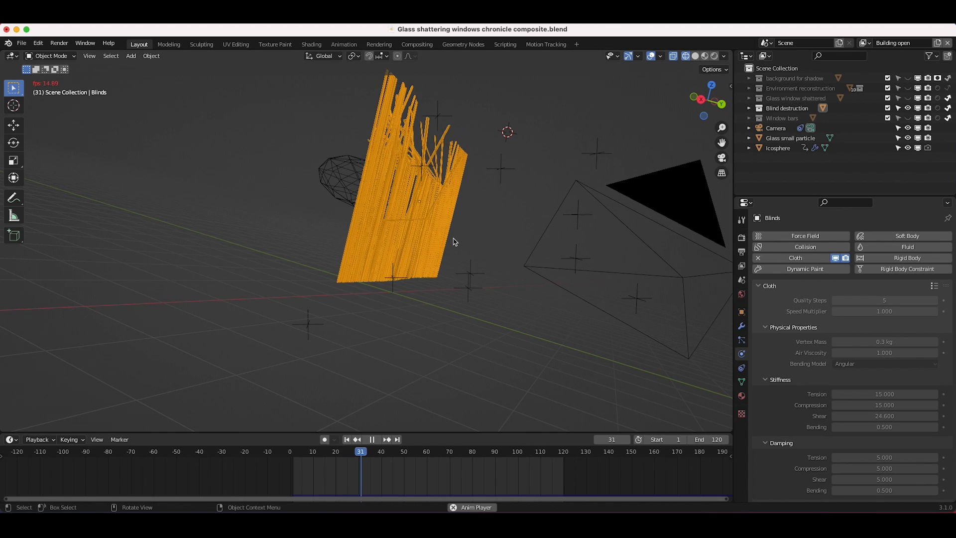
pyautogui.press('space')
pyautogui.moveTo(541, 242); pyautogui.dragTo(540, 241, button='middle')
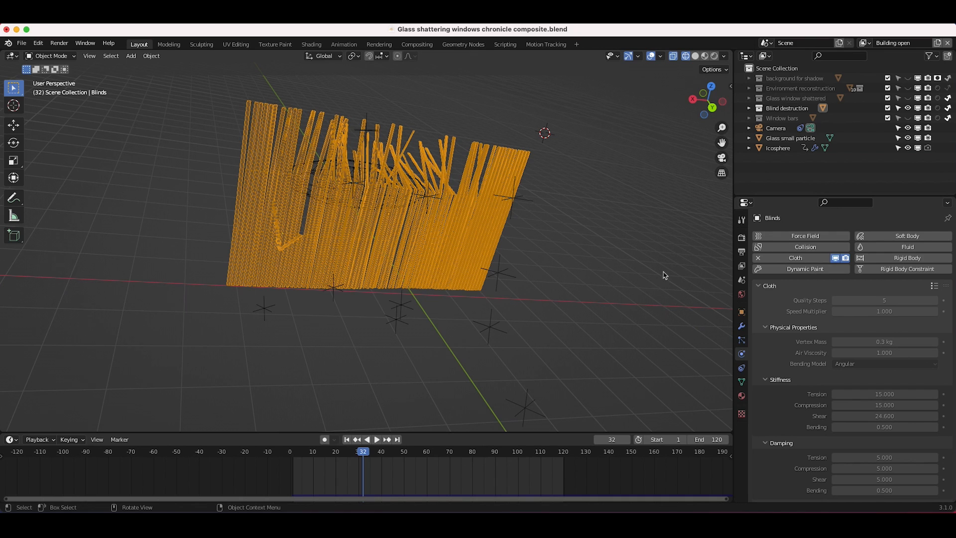
# Review the cloth's stiffness, damping and internal spring settings for the Blinds
pyautogui.scroll(-4, 802, 427)
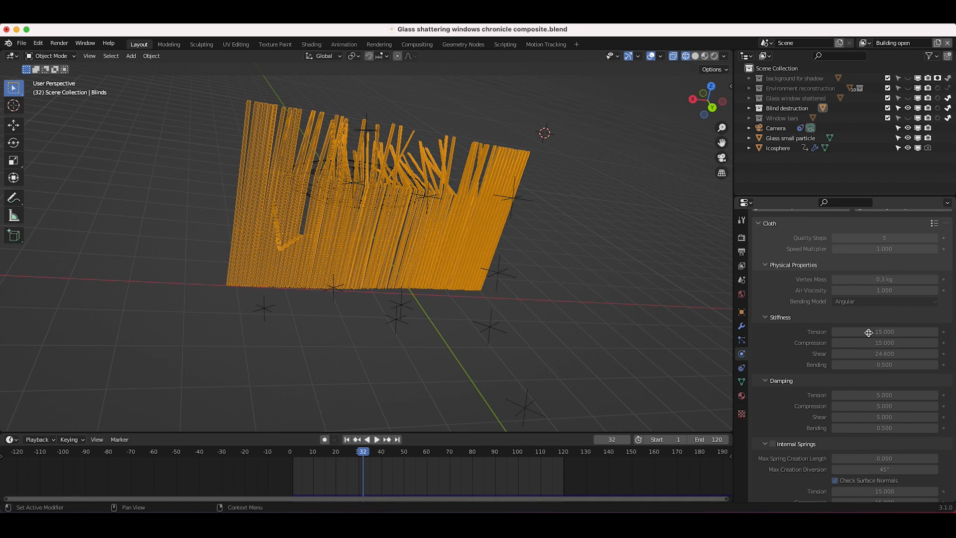
pyautogui.scroll(-10, 813, 470)
pyautogui.scroll(7, 808, 394)
pyautogui.moveTo(429, 258); pyautogui.dragTo(431, 259, button='middle')
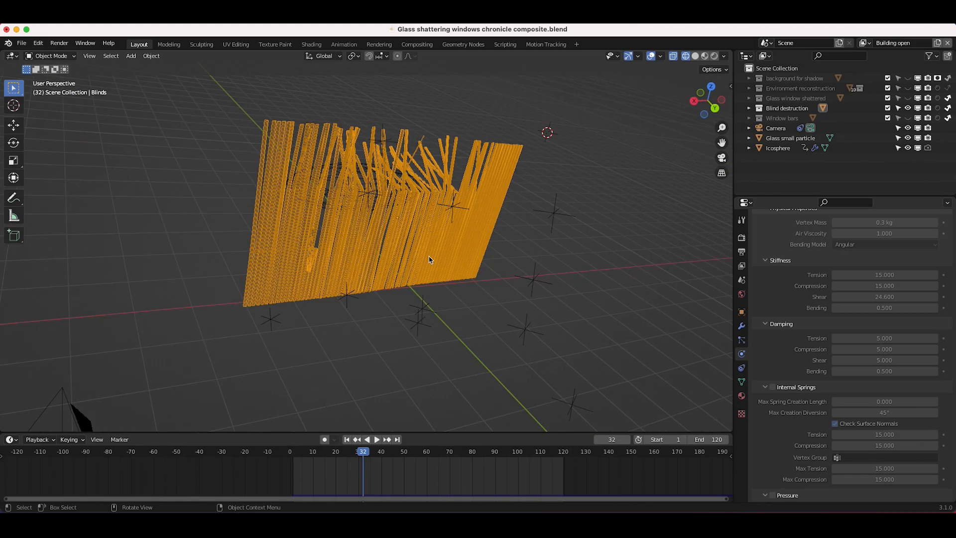
# Replay the blinds' cloth simulation from the first frame and stop at frame 32
pyautogui.moveTo(383, 222); pyautogui.dragTo(383, 222, button='middle')
pyautogui.hotkey('shift', 'Left')
pyautogui.moveTo(384, 268); pyautogui.dragTo(290, 251, button='middle')
pyautogui.press('space')
pyautogui.press('space')
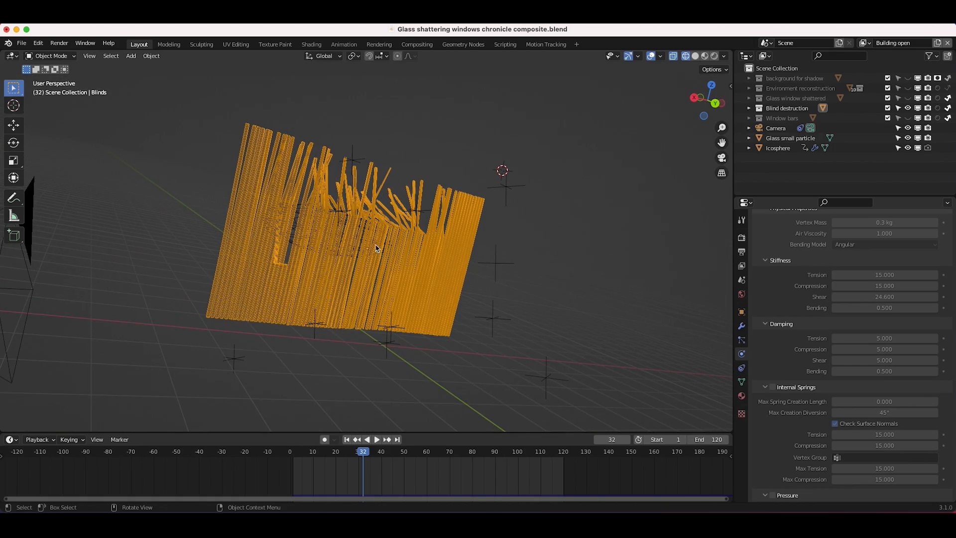
# Examine the deformed blinds from several angles and check the cloth's Shape settings with the pin group top of blinds
pyautogui.moveTo(453, 281); pyautogui.dragTo(452, 281, button='middle')
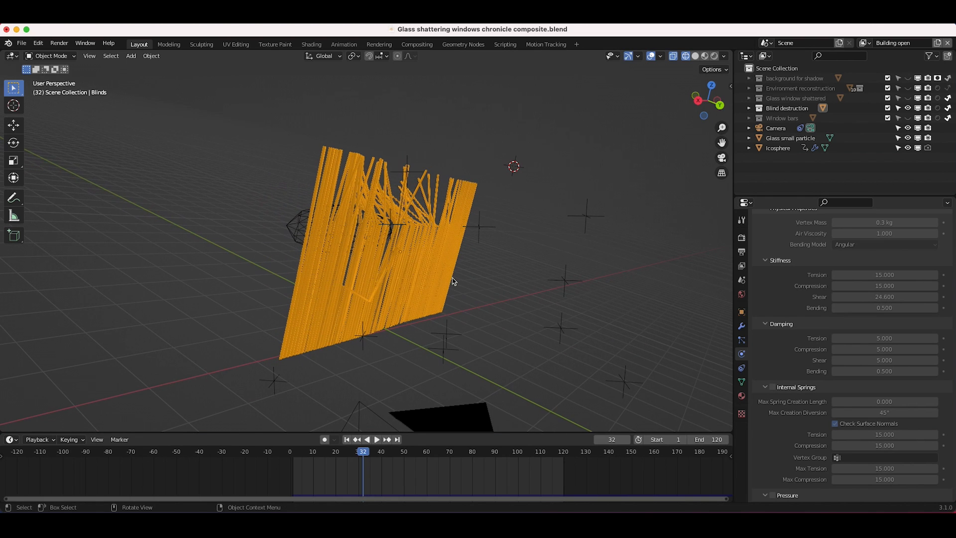
pyautogui.moveTo(377, 273); pyautogui.dragTo(413, 292, button='middle')
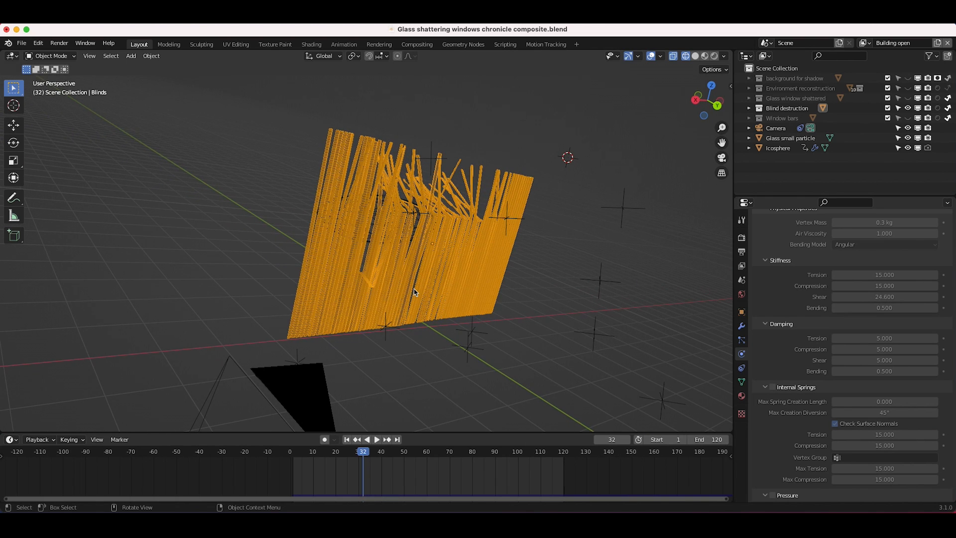
pyautogui.moveTo(414, 292); pyautogui.dragTo(456, 196, button='middle')
pyautogui.moveTo(530, 278); pyautogui.dragTo(498, 205, button='middle')
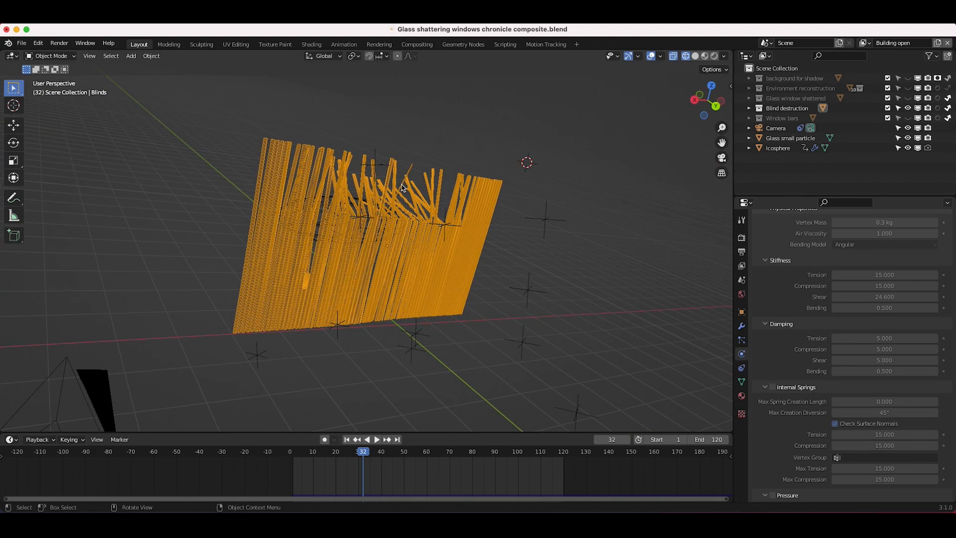
pyautogui.scroll(3, 819, 328)
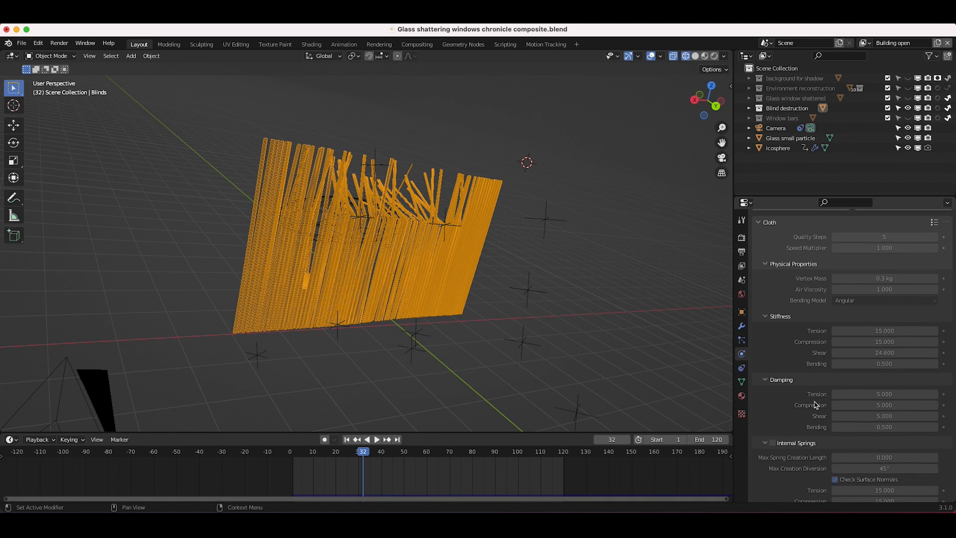
pyautogui.moveTo(378, 239); pyautogui.dragTo(347, 244, button='middle')
pyautogui.hscroll(5, 347, 245)
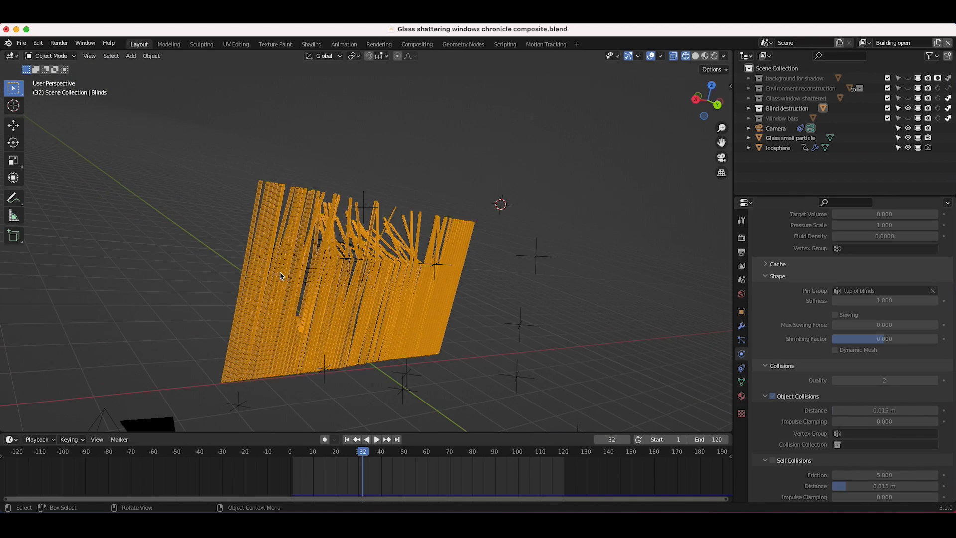
pyautogui.hscroll(5, 281, 275)
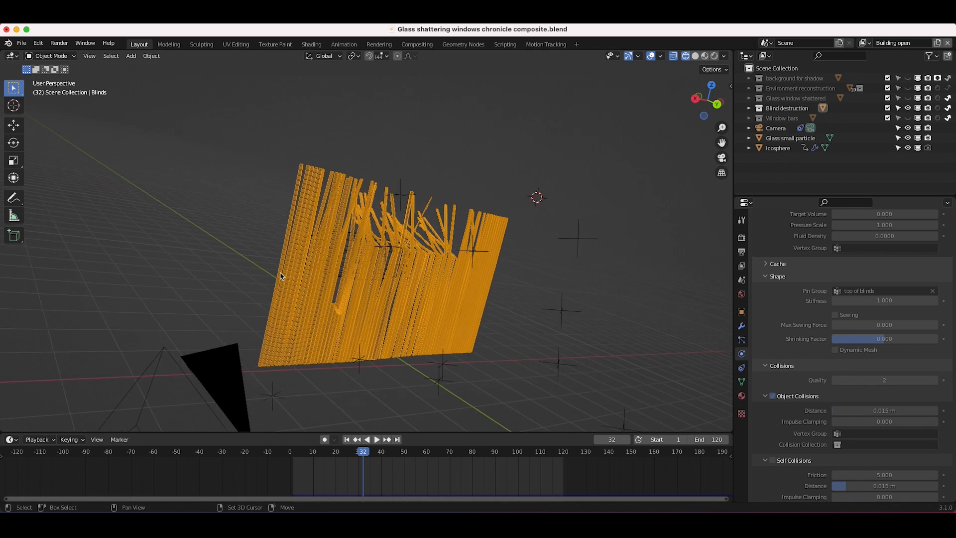
pyautogui.keyDown('shift'); pyautogui.hscroll(-1, 280, 276); pyautogui.keyUp('shift')
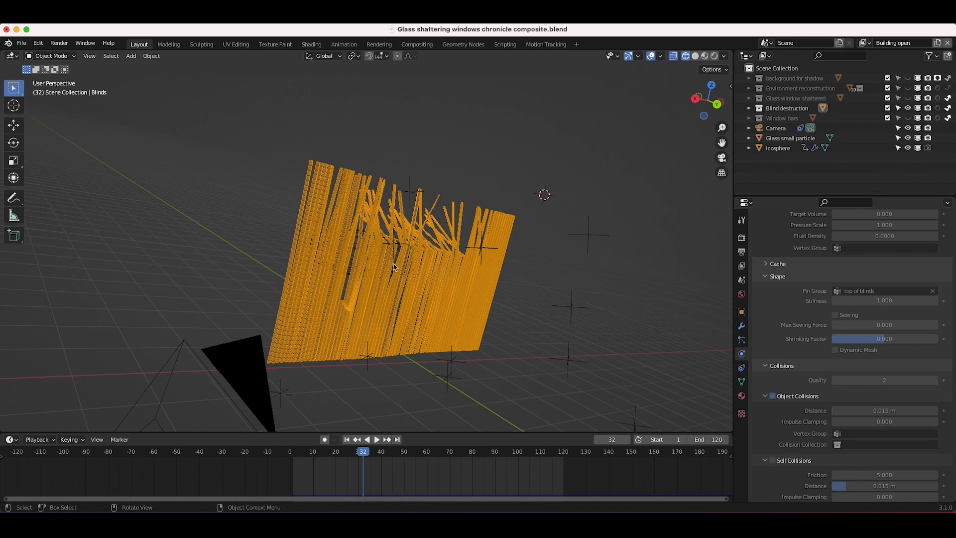
# Switch the Blinds to Weight Paint mode and examine the painted vertex weights from several angles
pyautogui.click(50, 56)
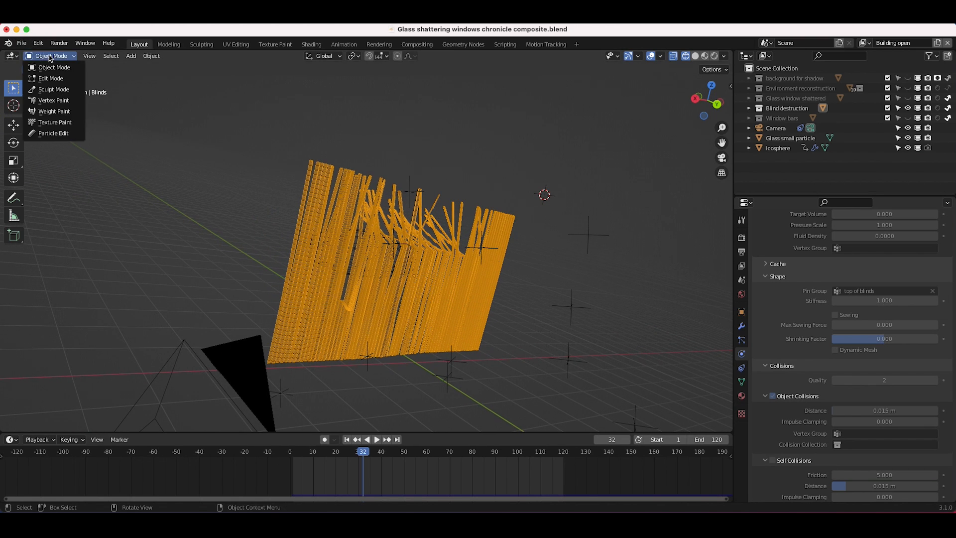
pyautogui.click(44, 111)
pyautogui.hscroll(-5, 488, 194)
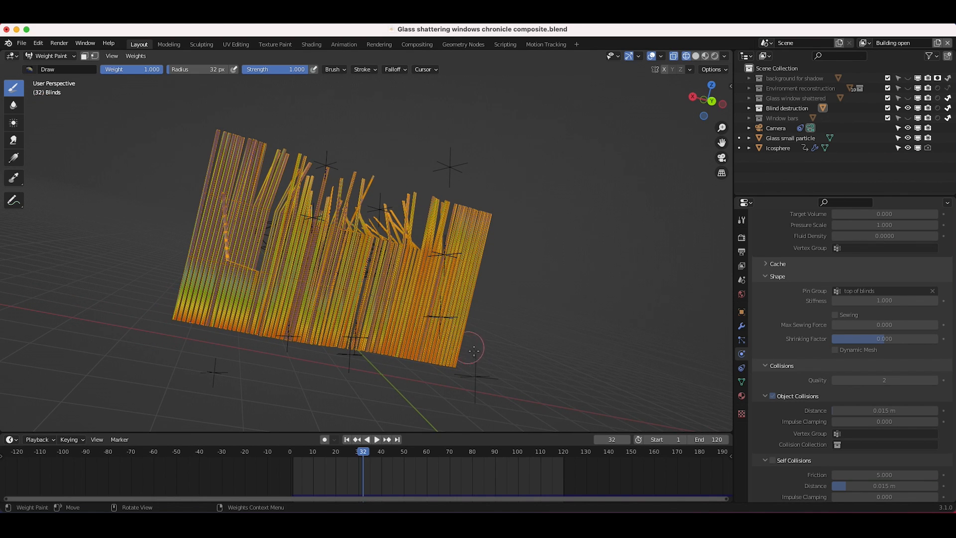
pyautogui.scroll(-5, 470, 277)
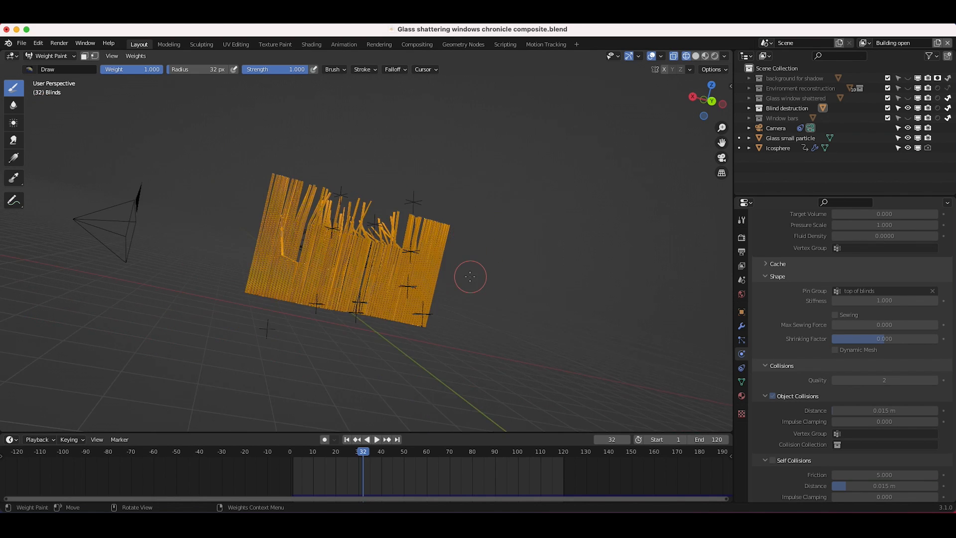
pyautogui.hscroll(10, 469, 278)
pyautogui.hscroll(-10, 470, 277)
pyautogui.scroll(-4, 382, 239)
pyautogui.hscroll(8, 382, 239)
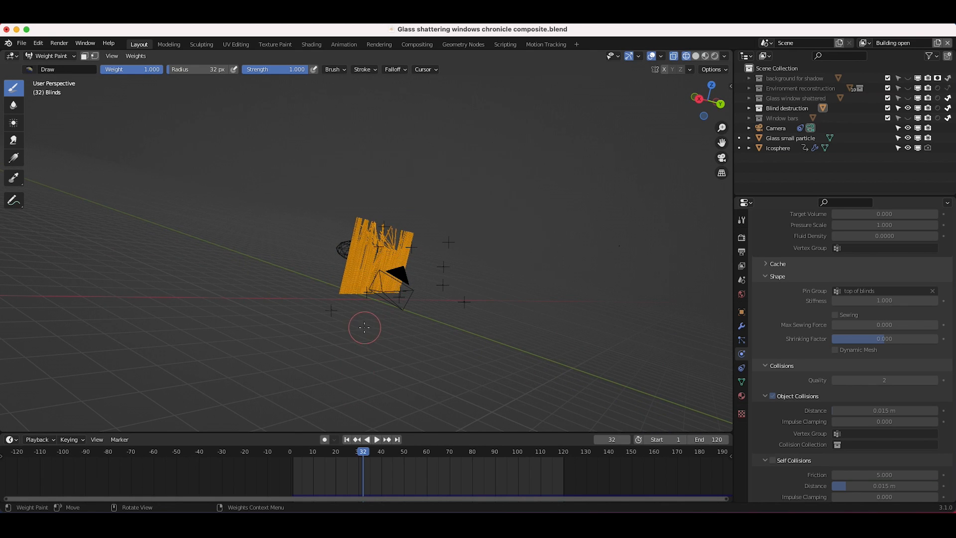
# Return the Blinds to Object Mode and review the cloth's Shape, Collisions and Property Weights settings
pyautogui.click(56, 55)
pyautogui.click(53, 66)
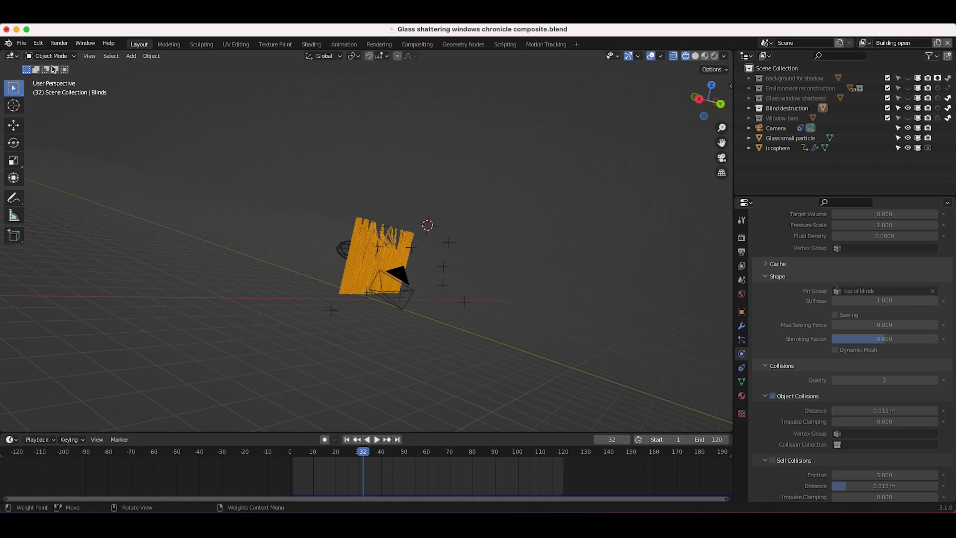
pyautogui.hscroll(6, 407, 245)
pyautogui.scroll(2, 407, 245)
pyautogui.scroll(-5, 862, 474)
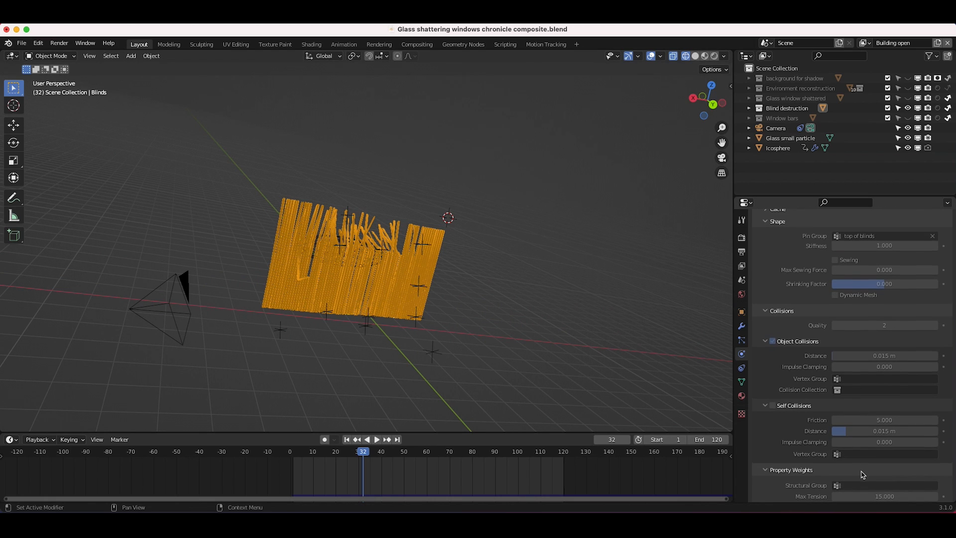
pyautogui.keyDown('ctrl'); pyautogui.scroll(2, 826, 395); pyautogui.keyUp('ctrl')
pyautogui.keyDown('ctrl'); pyautogui.scroll(-1, 826, 394); pyautogui.keyUp('ctrl')
pyautogui.scroll(8, 828, 393)
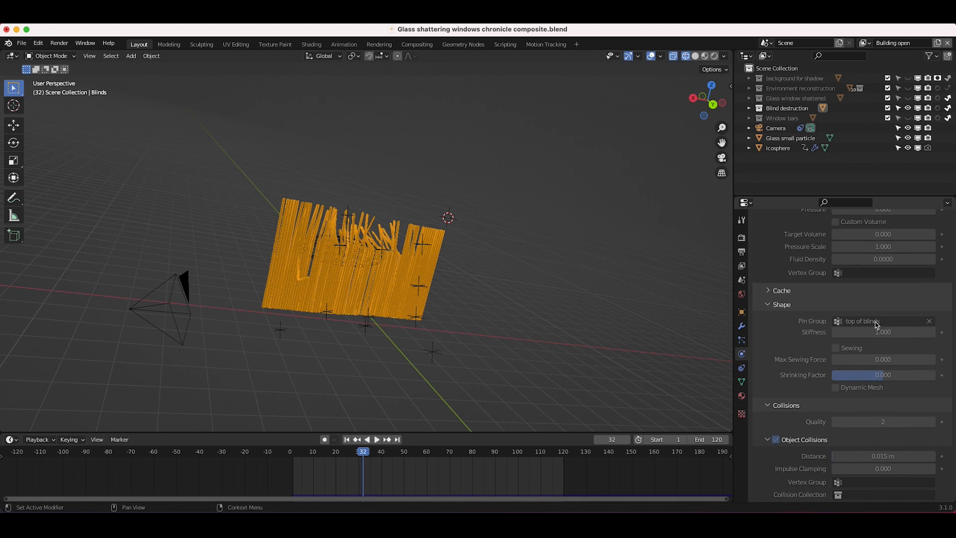
# Replay the blinds' cloth simulation from the first frame, stop at frame 43 and view the result from the front
pyautogui.hscroll(5, 363, 333)
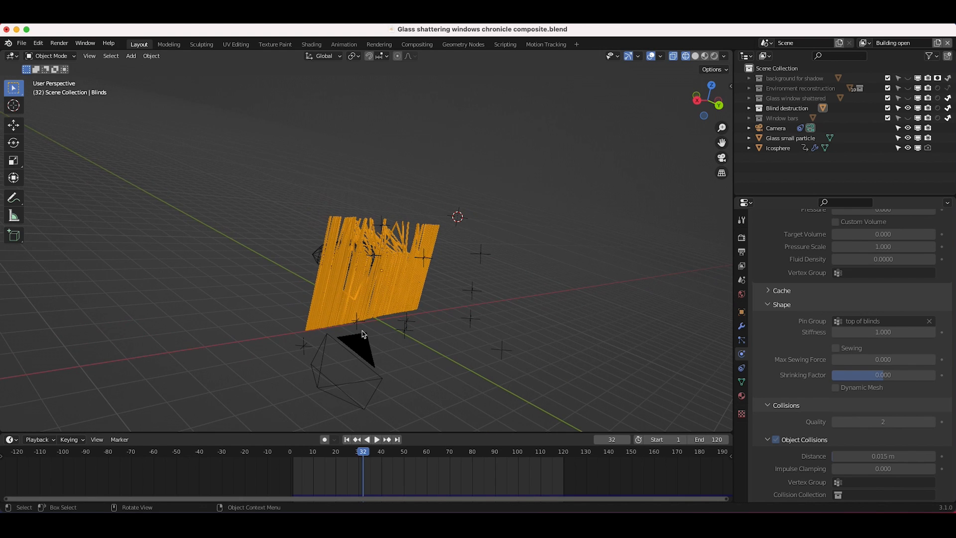
pyautogui.click(347, 440)
pyautogui.click(377, 440)
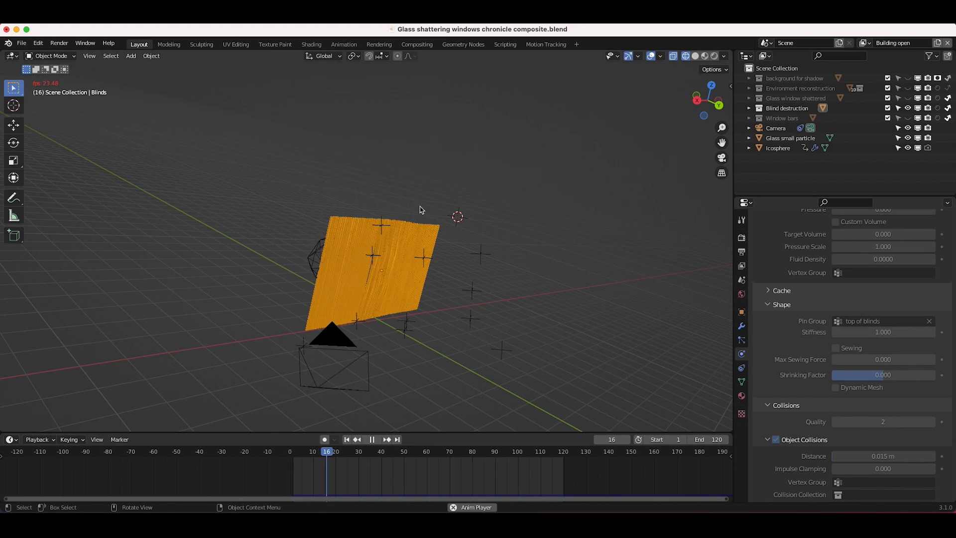
pyautogui.press('space')
pyautogui.hscroll(5, 516, 223)
pyautogui.hscroll(2, 515, 223)
# Show all hidden collections and inspect the physics settings of the roof block, ground, camera, shattered window and blinds
pyautogui.click(908, 78)
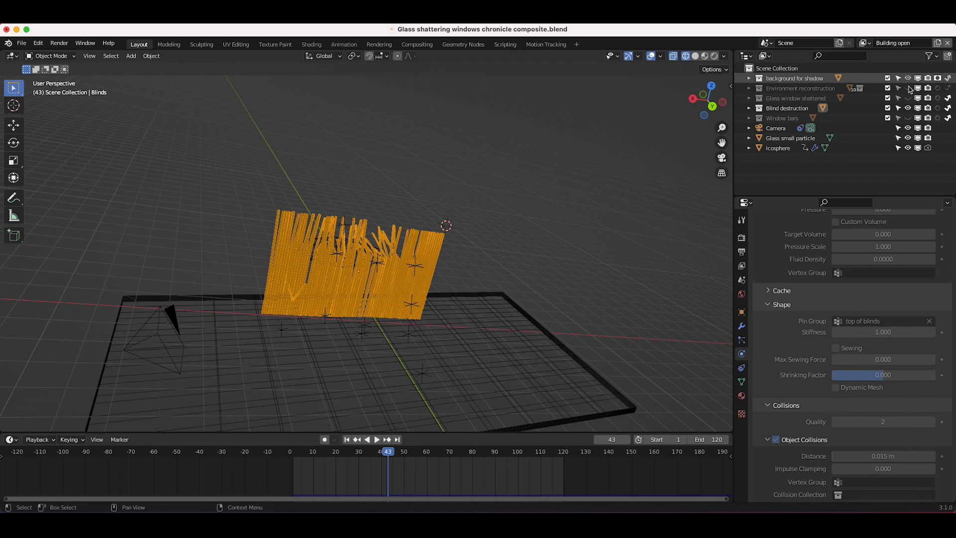
pyautogui.moveTo(908, 88); pyautogui.dragTo(908, 118)
pyautogui.click(407, 207)
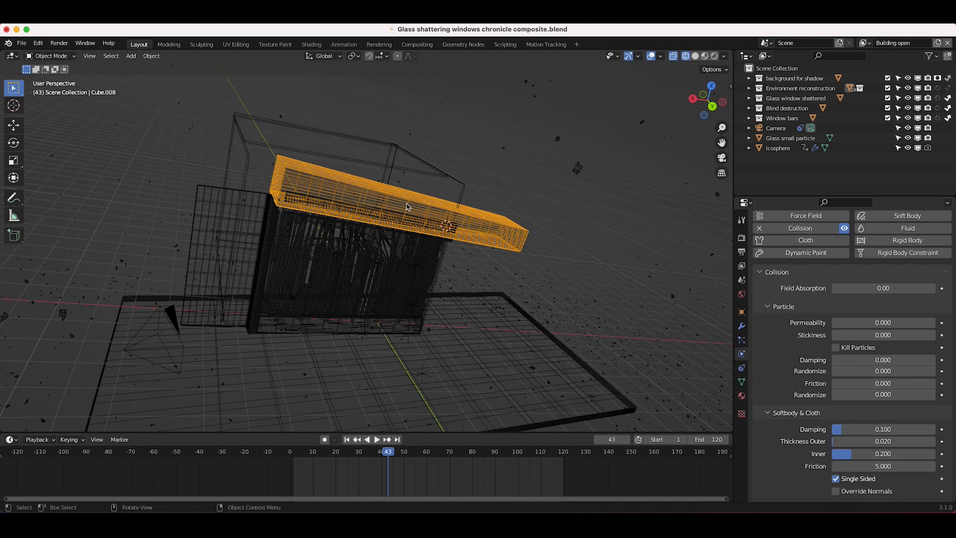
pyautogui.click(491, 319)
pyautogui.click(261, 238)
pyautogui.click(312, 189)
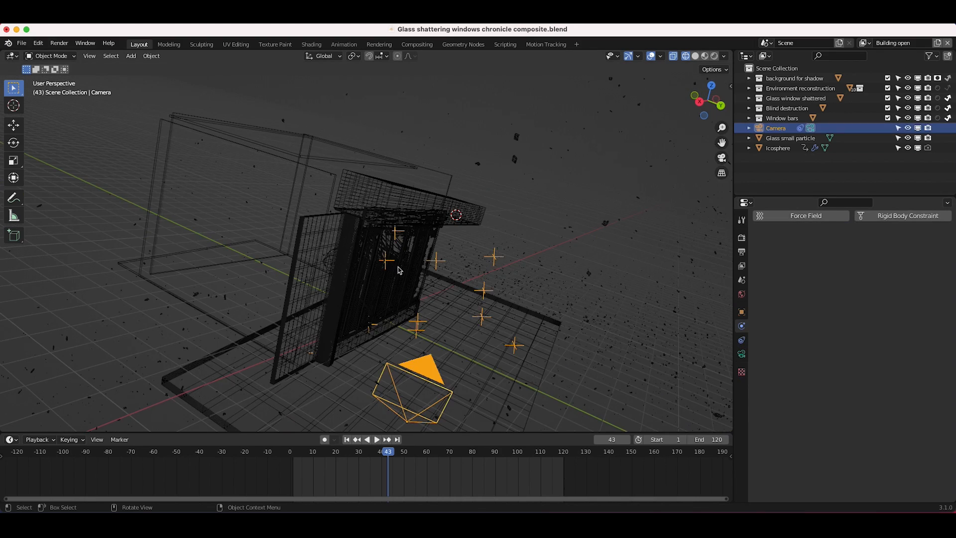
pyautogui.click(393, 271)
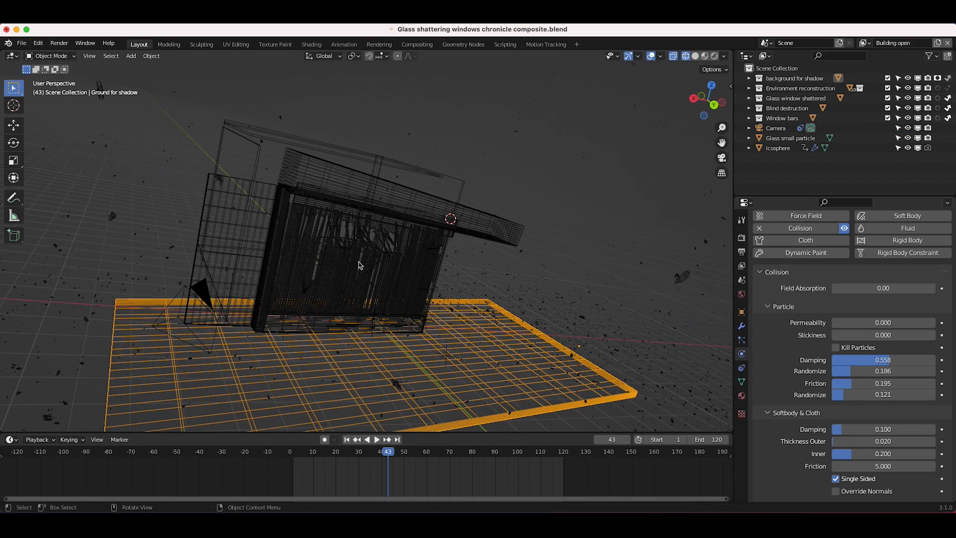
pyautogui.click(360, 263)
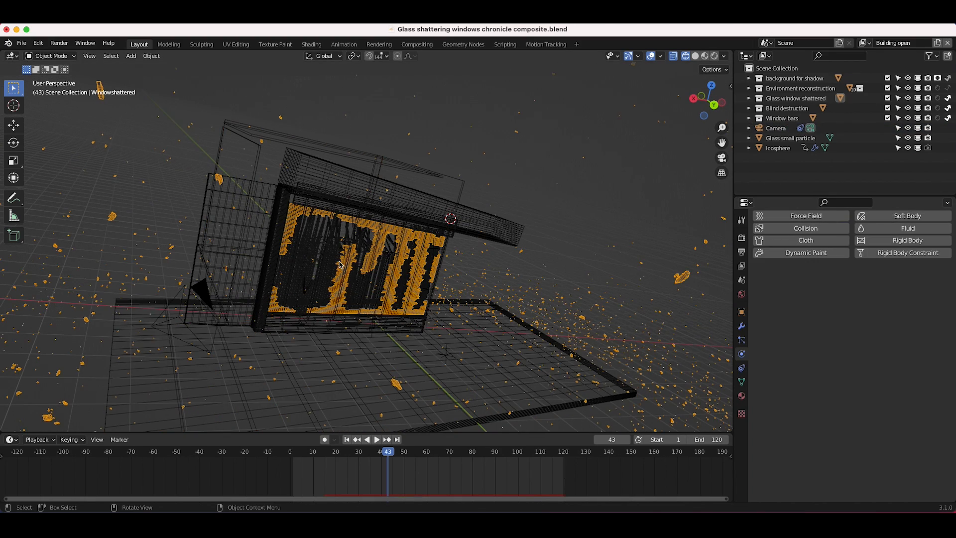
pyautogui.click(362, 257)
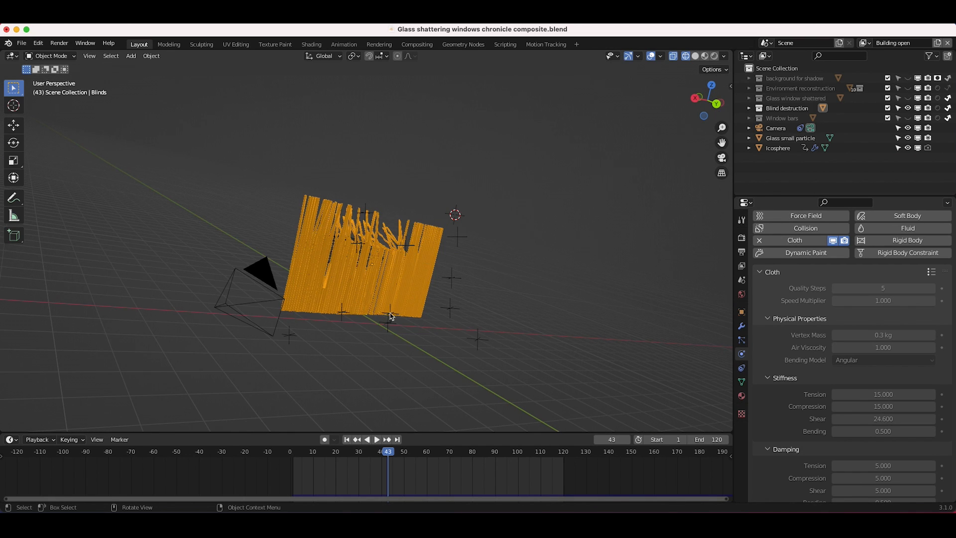
# Hide the Blind destruction collection, show Glass window shattered and select the Windowshattered object
pyautogui.scroll(4, 303, 323)
pyautogui.keyDown('shift'); pyautogui.scroll(-2, 303, 322); pyautogui.keyUp('shift')
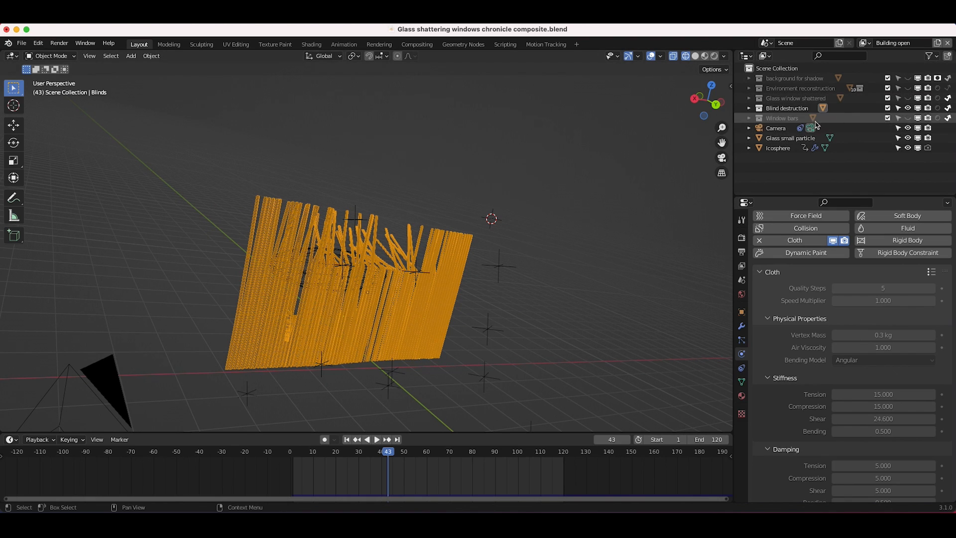
pyautogui.click(908, 108)
pyautogui.click(796, 98)
pyautogui.click(908, 98)
pyautogui.moveTo(358, 249); pyautogui.dragTo(315, 271, button='middle')
pyautogui.click(421, 234)
pyautogui.moveTo(462, 268); pyautogui.dragTo(443, 263, button='middle')
# Preview the exploded glass in Rendered viewport shading
pyautogui.press('z')
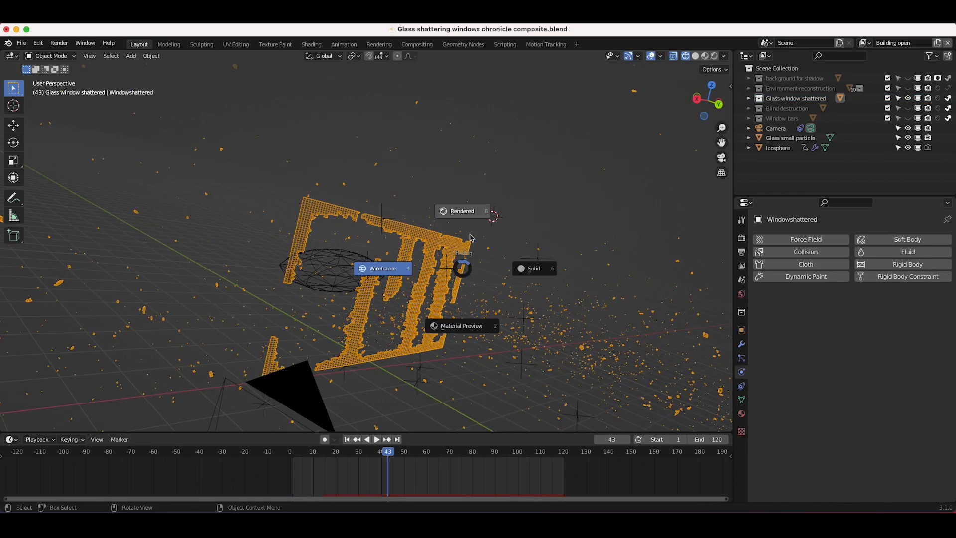
pyautogui.click(473, 217)
pyautogui.moveTo(473, 217); pyautogui.dragTo(459, 324, button='middle')
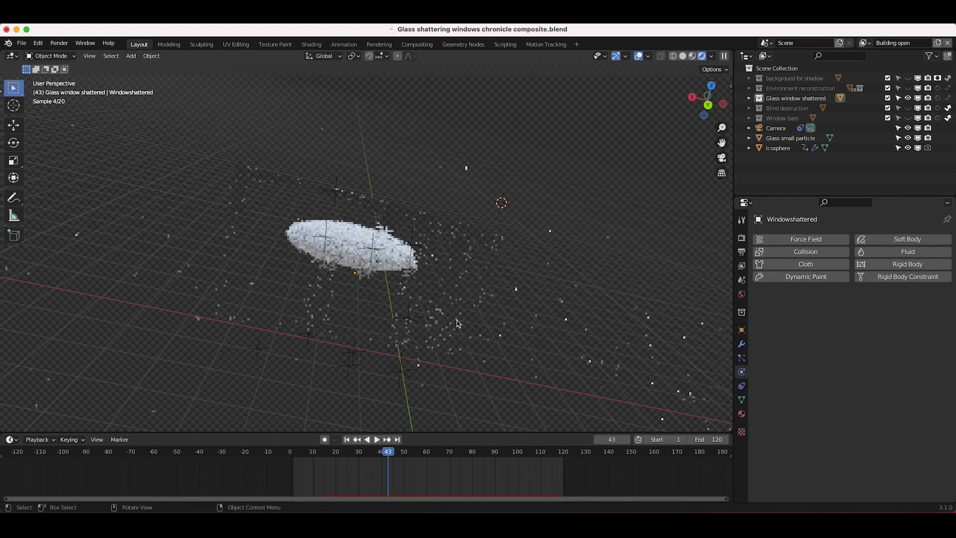
# Go back to the first frame and examine the intact pane's Mix Shader material of Glass BSDF and Transparent BSDF
pyautogui.click(347, 439)
pyautogui.moveTo(401, 314); pyautogui.dragTo(344, 329, button='middle')
pyautogui.click(408, 245)
pyautogui.click(742, 414)
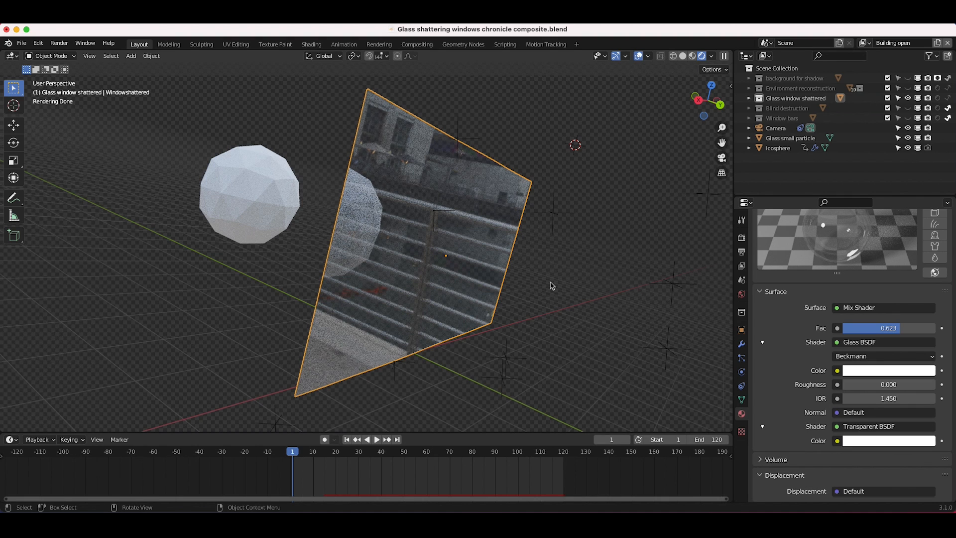
pyautogui.moveTo(420, 256); pyautogui.dragTo(508, 225, button='middle')
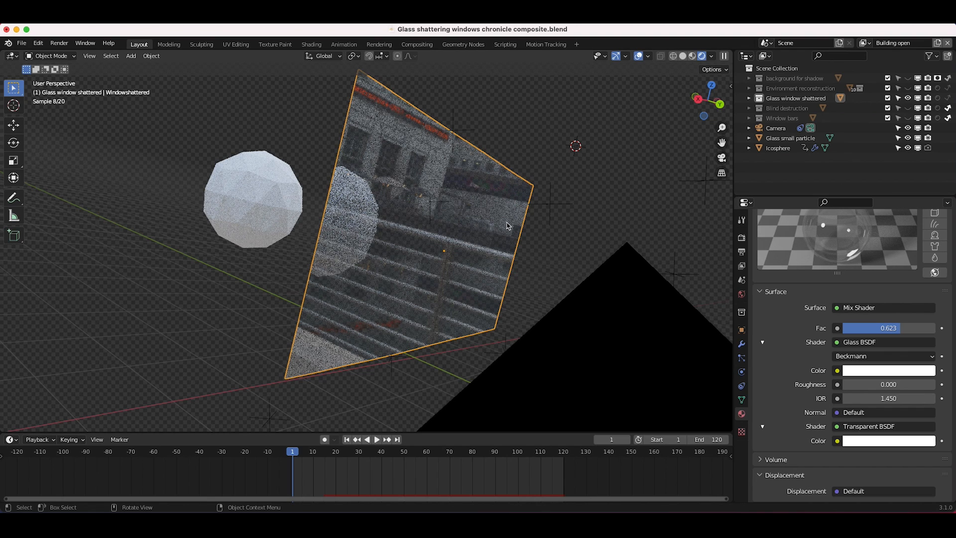
pyautogui.moveTo(507, 226); pyautogui.dragTo(458, 224, button='middle')
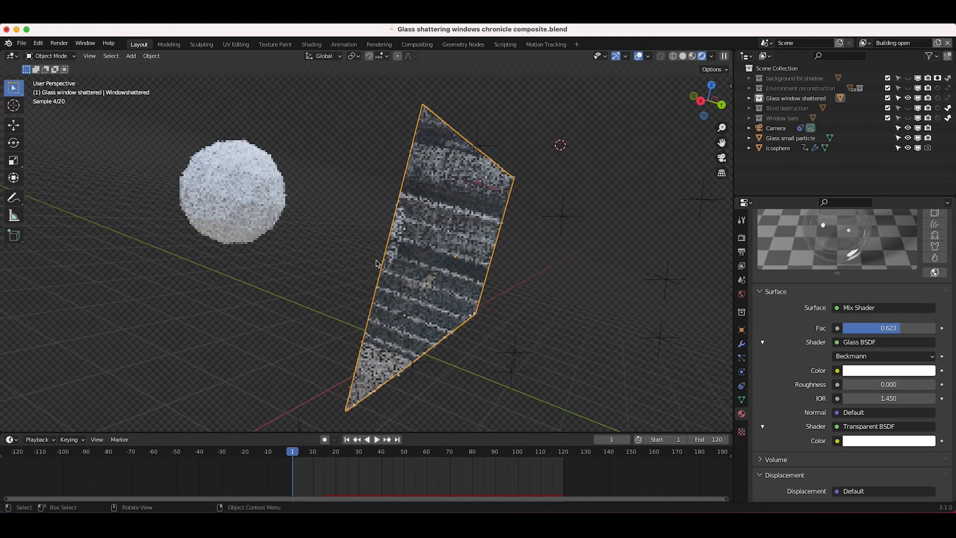
# Switch the viewport to Solid shading and hide the Icosphere
pyautogui.press('z')
pyautogui.click(418, 273)
pyautogui.click(218, 180)
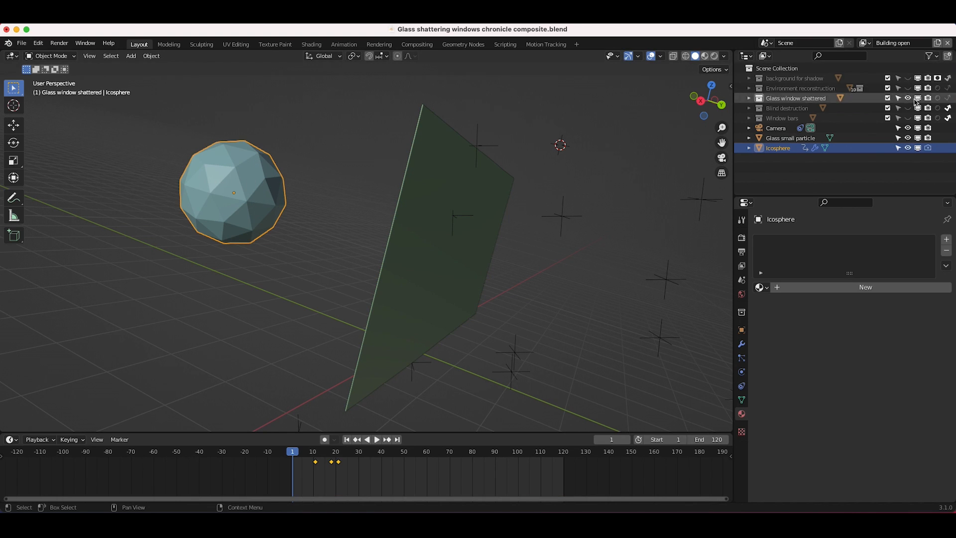
pyautogui.click(908, 148)
pyautogui.scroll(3, 464, 293)
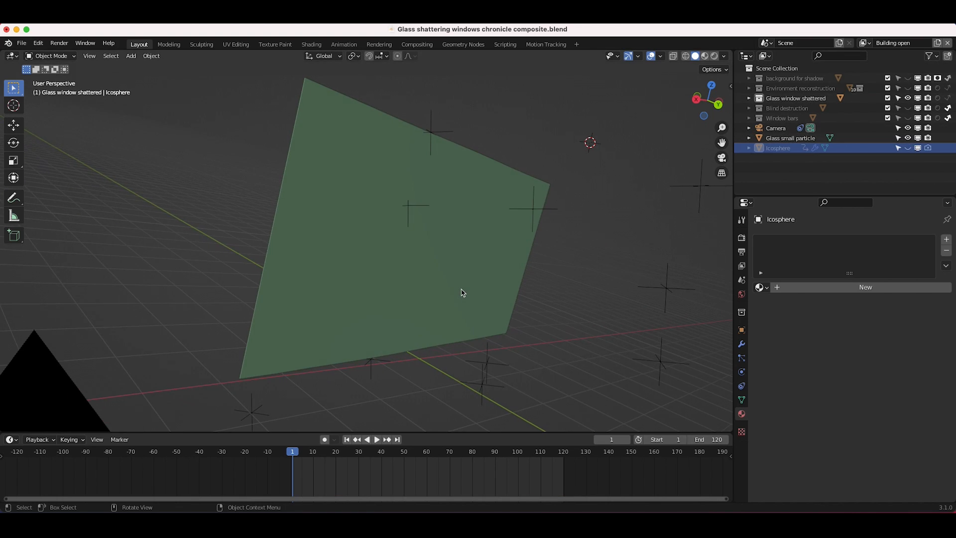
# Select the glass pane and collapse its ParticleSystem, Explode and Solidify modifiers
pyautogui.click(463, 293)
pyautogui.click(742, 344)
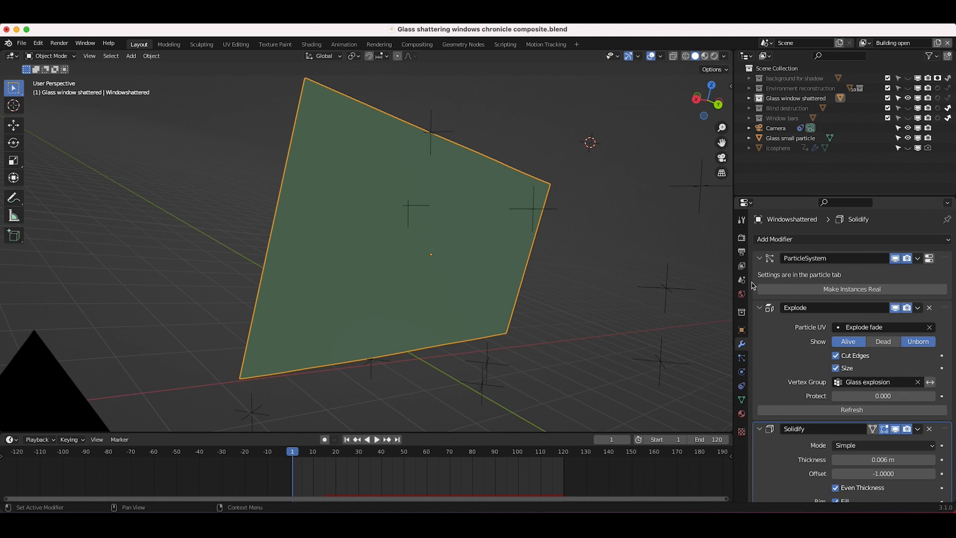
pyautogui.click(758, 258)
pyautogui.click(760, 273)
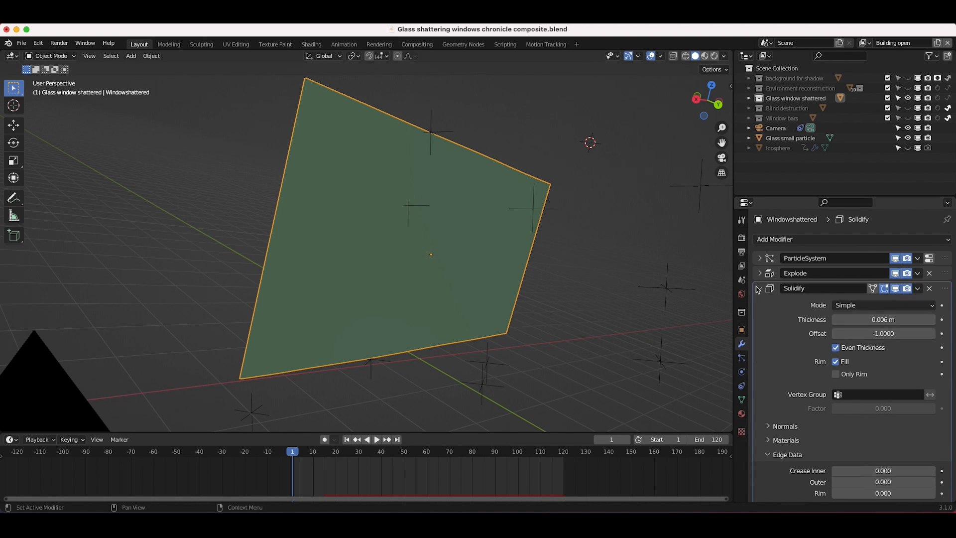
pyautogui.click(759, 289)
# Turn off the viewport display of the pane's ParticleSystem, Explode and Solidify modifiers and examine the bare pane from several angles
pyautogui.hscroll(-10, 450, 247)
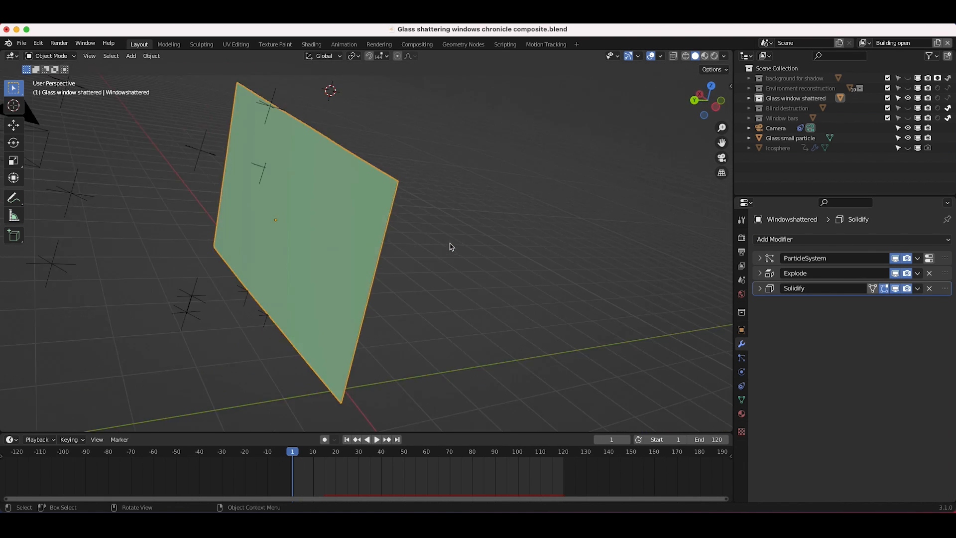
pyautogui.hscroll(10, 450, 247)
pyautogui.hscroll(-5, 450, 248)
pyautogui.scroll(3, 450, 247)
pyautogui.hscroll(8, 450, 247)
pyautogui.hscroll(-5, 450, 247)
pyautogui.hscroll(5, 449, 247)
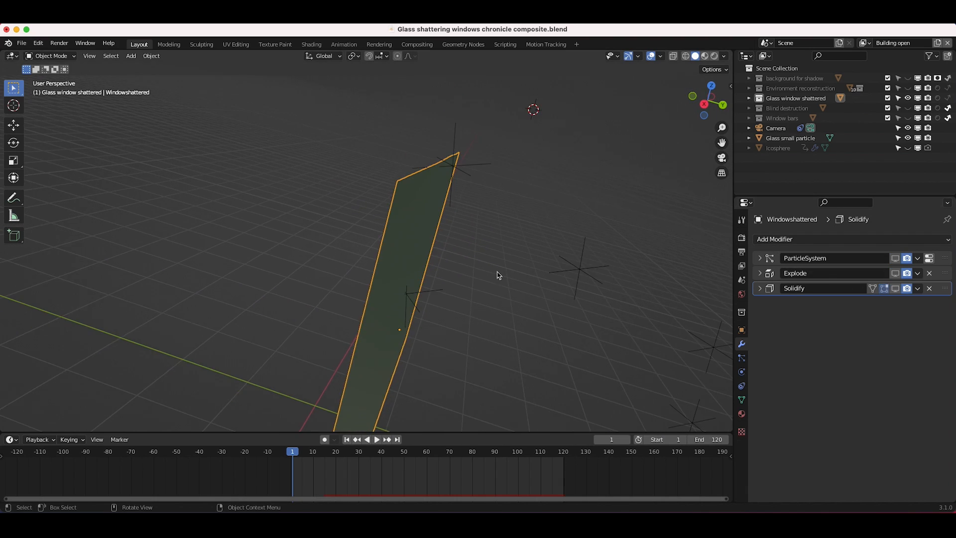
pyautogui.hscroll(-5, 497, 272)
pyautogui.hscroll(5, 497, 272)
pyautogui.hscroll(-4, 497, 272)
pyautogui.hscroll(4, 497, 272)
pyautogui.hscroll(-8, 497, 273)
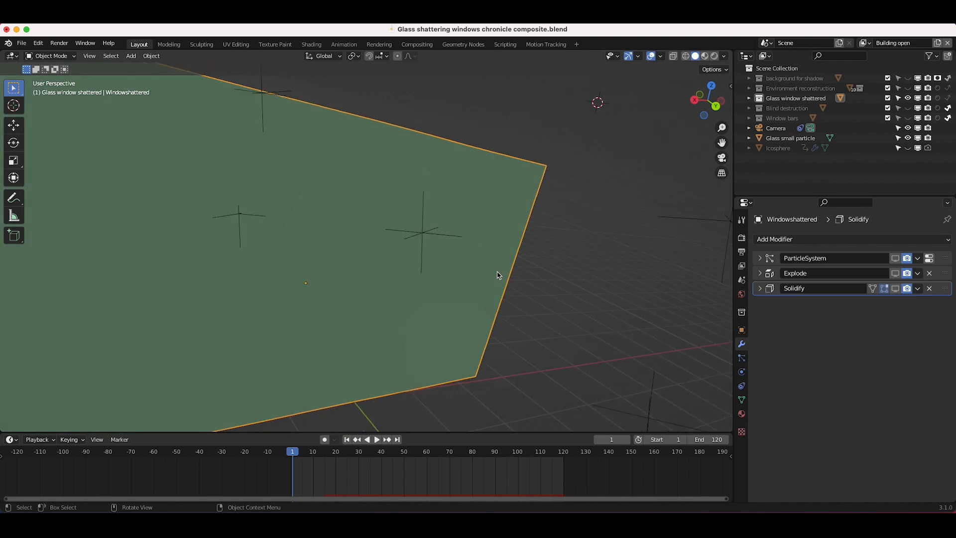
# Examine the pane's subdivided mesh in Edit Mode, then return to Object Mode
pyautogui.click(45, 56)
pyautogui.click(44, 78)
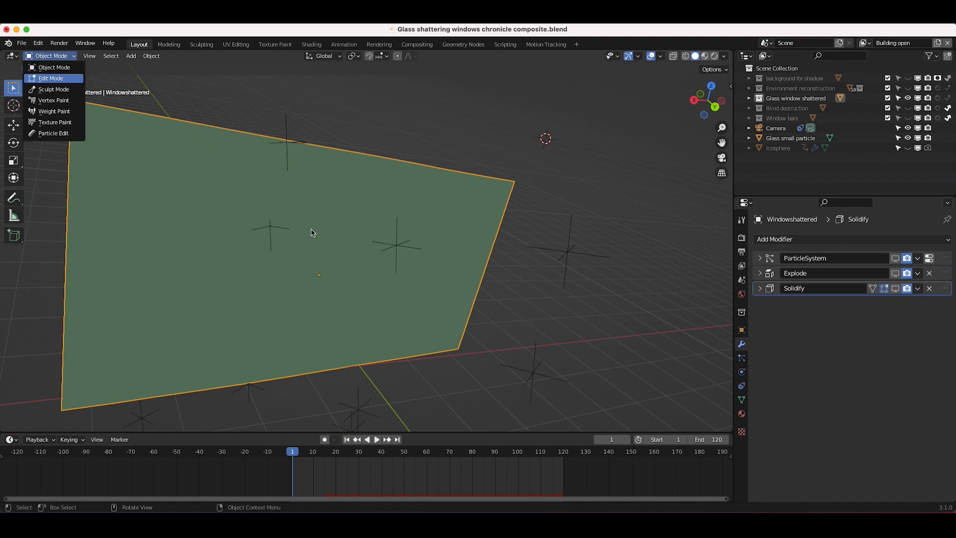
pyautogui.scroll(-3, 311, 230)
pyautogui.hscroll(6, 311, 230)
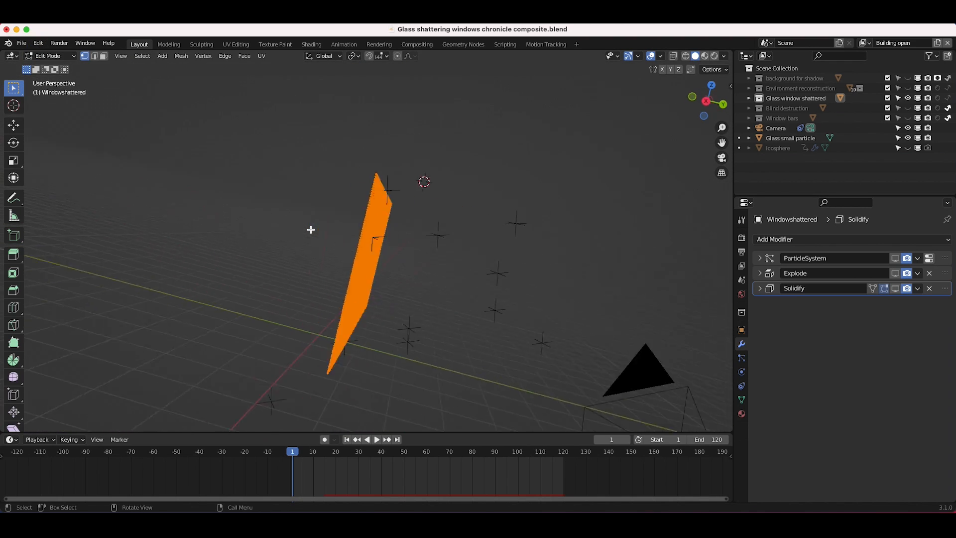
pyautogui.hscroll(-6, 311, 230)
pyautogui.click(46, 56)
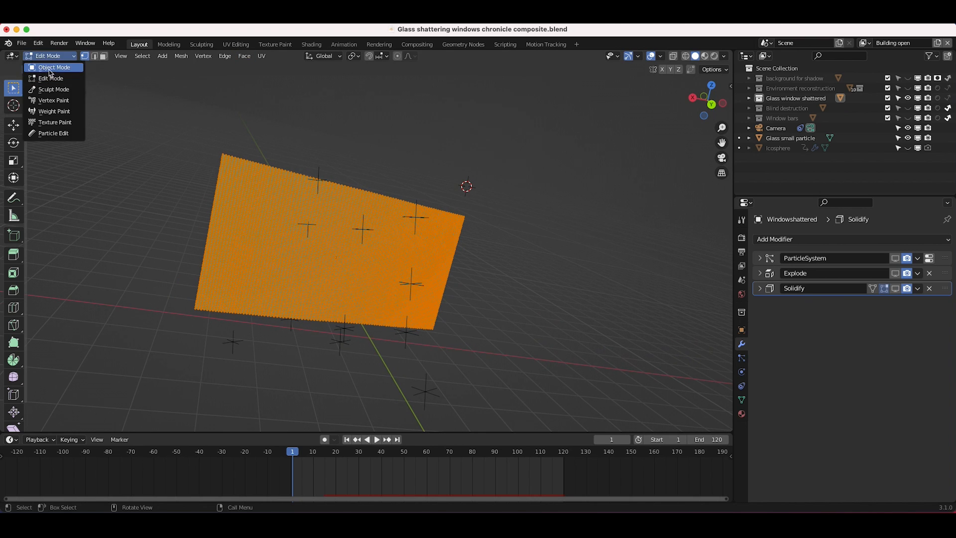
pyautogui.click(44, 66)
# Examine the glass pane's painted vertex weights in Weight Paint mode
pyautogui.click(46, 56)
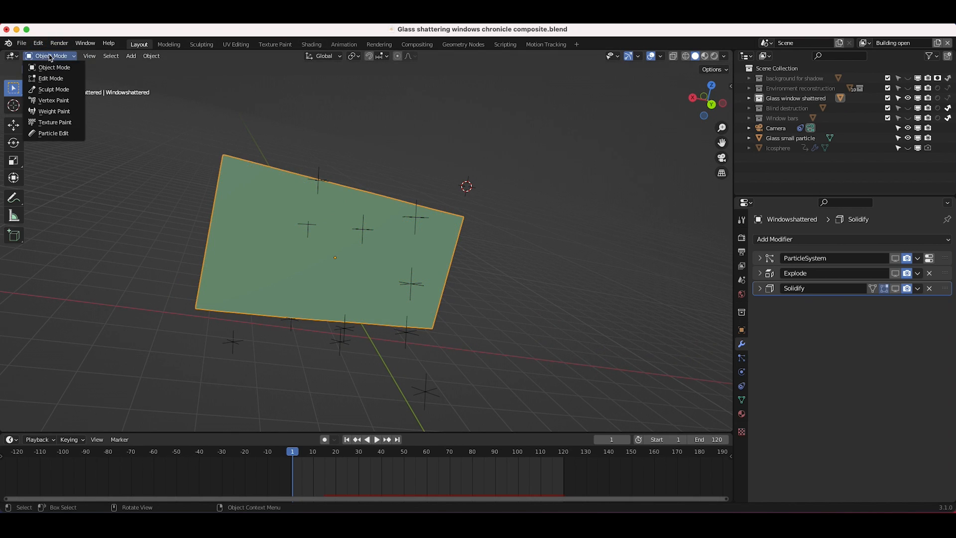
pyautogui.click(50, 111)
pyautogui.click(46, 56)
pyautogui.click(54, 110)
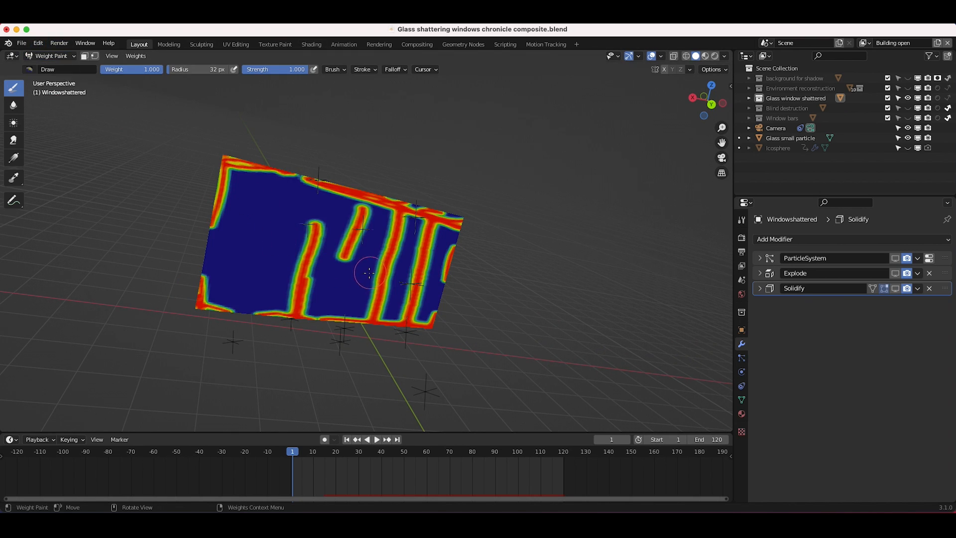
pyautogui.moveTo(434, 291); pyautogui.dragTo(434, 291, button='middle')
pyautogui.moveTo(336, 282); pyautogui.dragTo(336, 281, button='middle')
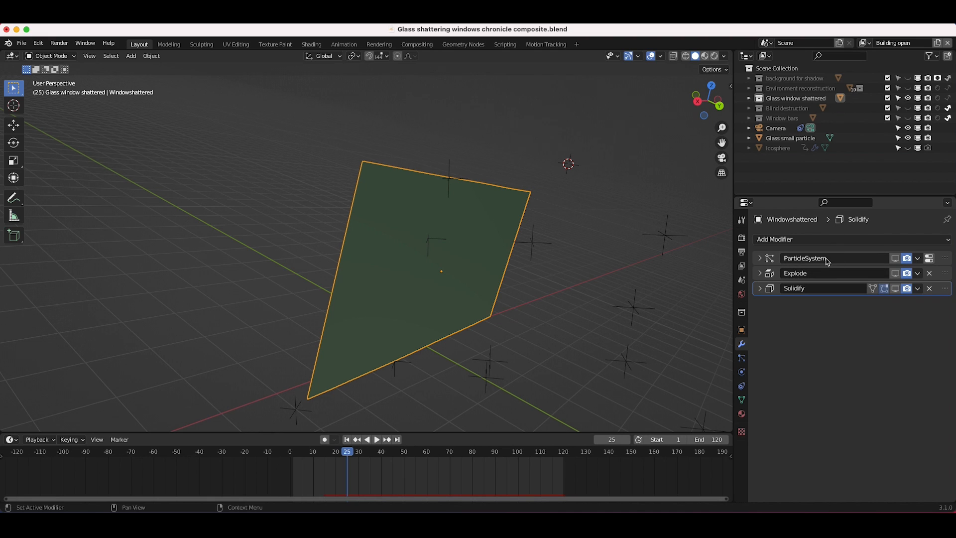
# Review the pane's particle settings for emission, source, cache, instance object and viewport display
pyautogui.moveTo(509, 254); pyautogui.dragTo(395, 270, button='middle')
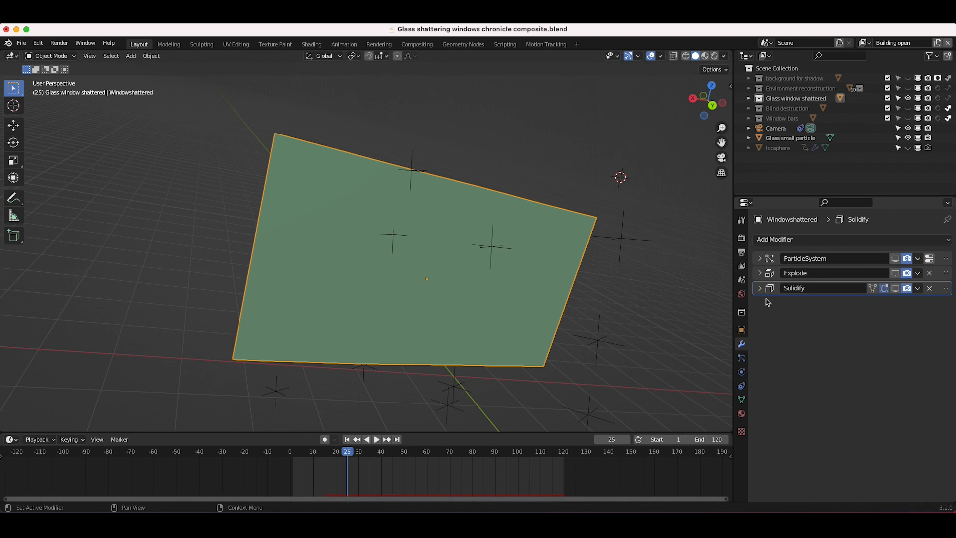
pyautogui.click(742, 358)
pyautogui.scroll(-10, 757, 382)
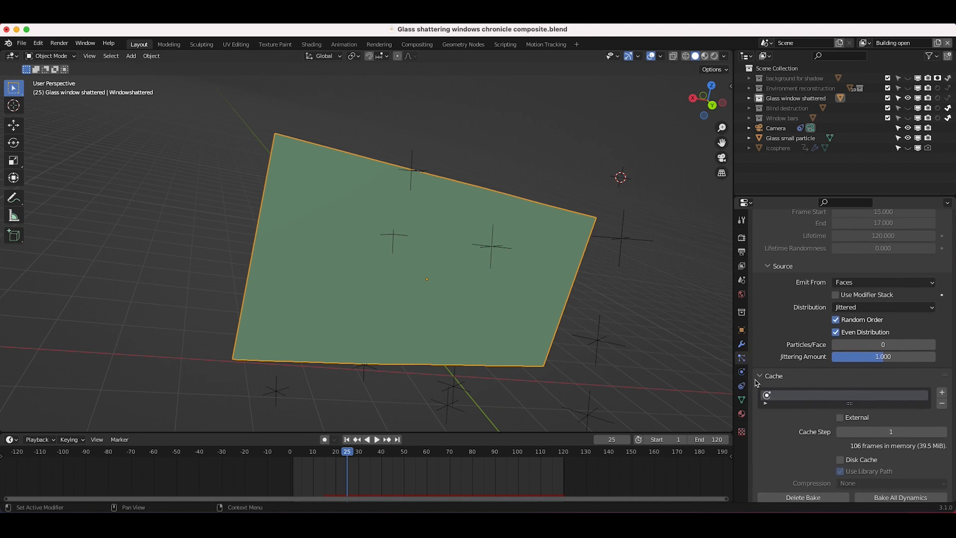
pyautogui.scroll(-15, 773, 385)
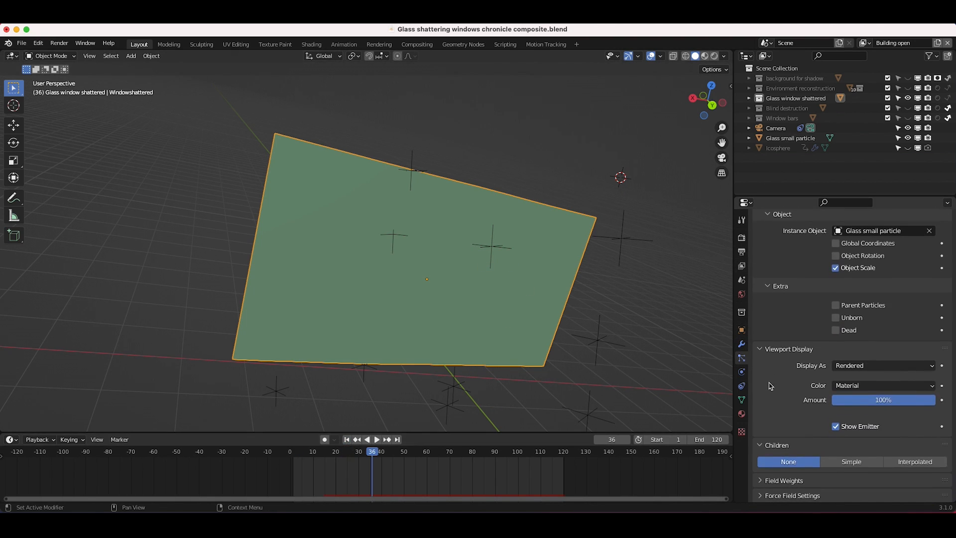
pyautogui.scroll(-1, 871, 389)
# Set the particles' viewport display to Cross and reopen the pane's modifier list
pyautogui.click(853, 355)
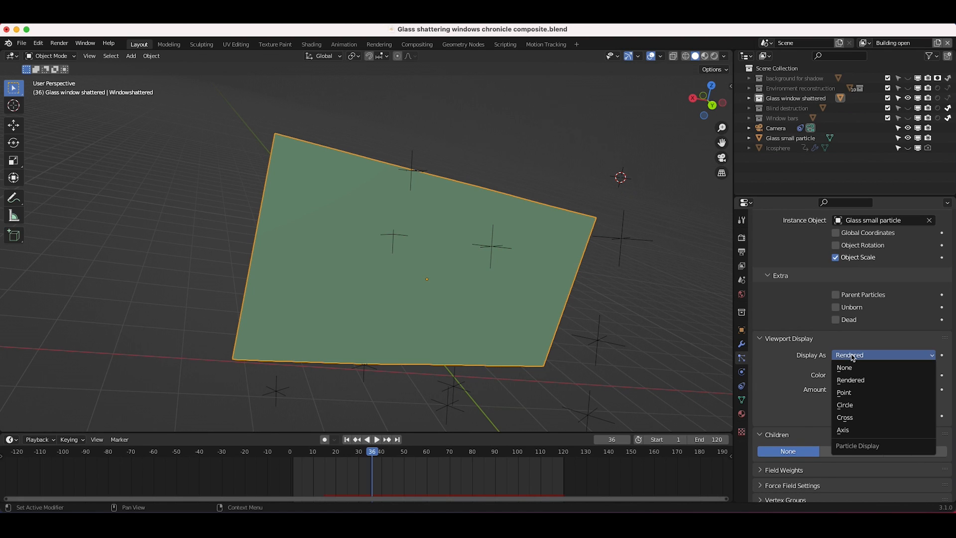
pyautogui.click(845, 417)
pyautogui.click(742, 345)
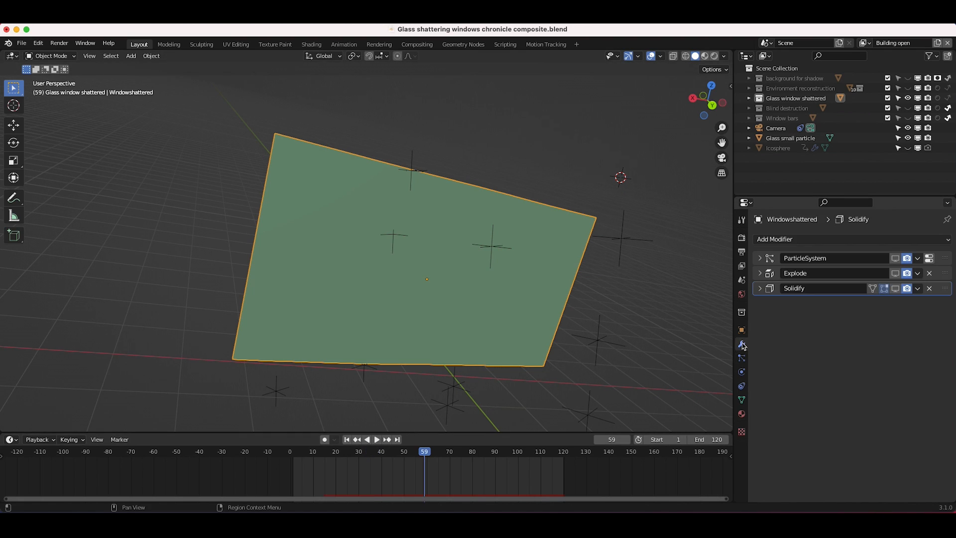
# Show the glass pane's ParticleSystem modifier in the viewport and view the particles around the pane
pyautogui.click(895, 258)
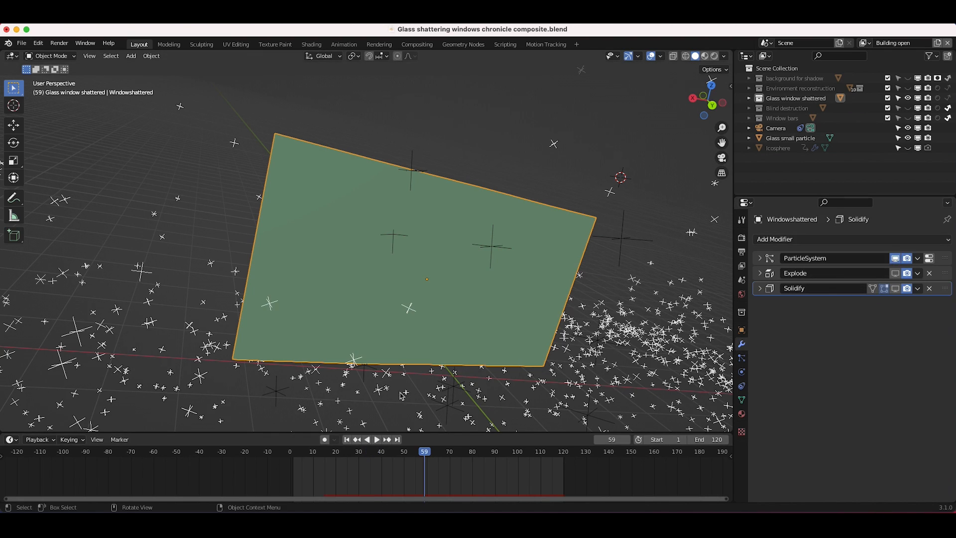
pyautogui.moveTo(468, 315); pyautogui.dragTo(518, 341, button='middle')
pyautogui.scroll(-1, 448, 369)
pyautogui.moveTo(376, 418)
pyautogui.mouseDown(button='middle')
pyautogui.moveTo(355, 399)
pyautogui.moveTo(380, 406)
pyautogui.mouseUp(button='middle')
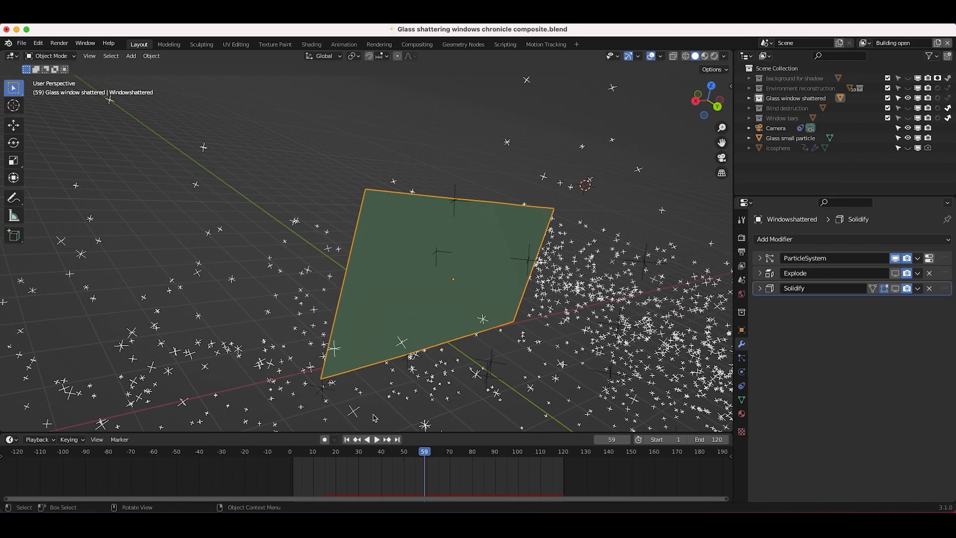
# Play the particle simulation from the first frame, stop it at frame 24 and examine the burst from several angles
pyautogui.click(346, 439)
pyautogui.moveTo(429, 333)
pyautogui.mouseDown(button='middle')
pyautogui.moveTo(328, 330)
pyautogui.moveTo(429, 333)
pyautogui.mouseUp(button='middle')
pyautogui.moveTo(370, 289); pyautogui.dragTo(401, 286, button='middle')
pyautogui.press('space')
pyautogui.press('space')
pyautogui.scroll(-4, 449, 281)
pyautogui.moveTo(523, 279); pyautogui.dragTo(492, 274, button='middle')
pyautogui.moveTo(275, 258); pyautogui.dragTo(460, 306, button='middle')
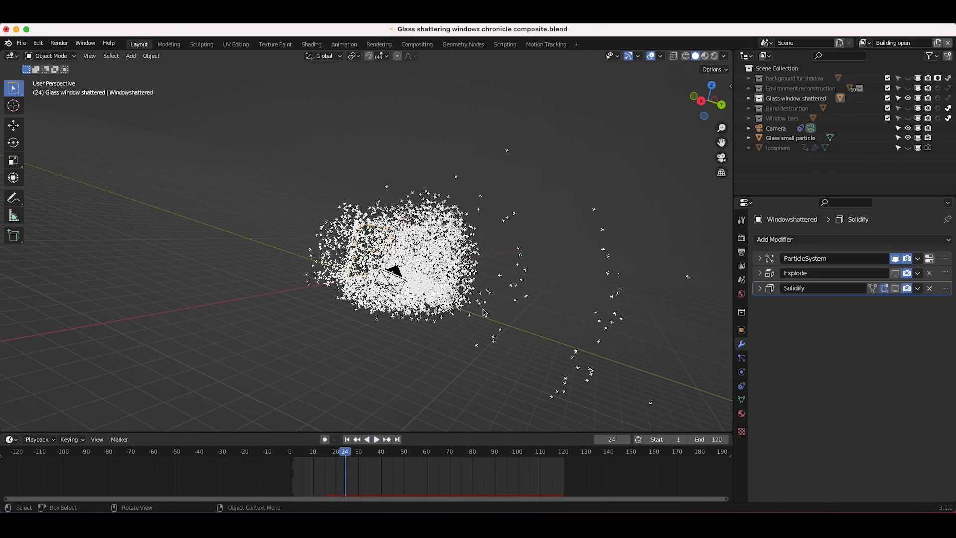
pyautogui.moveTo(536, 255); pyautogui.dragTo(537, 255, button='middle')
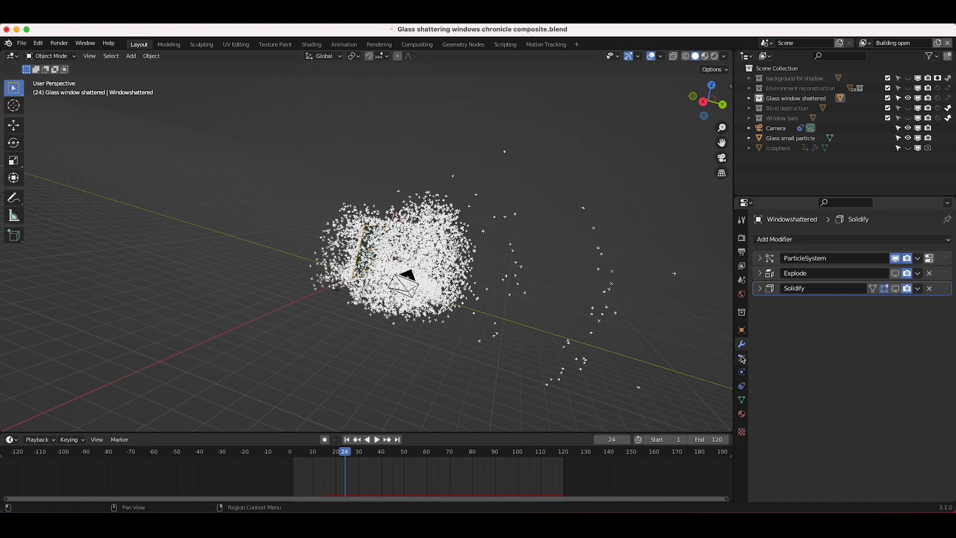
# Review the pane's particle settings for emission, source, cache, velocity, rotation and angular velocity
pyautogui.click(741, 358)
pyautogui.scroll(-4, 856, 288)
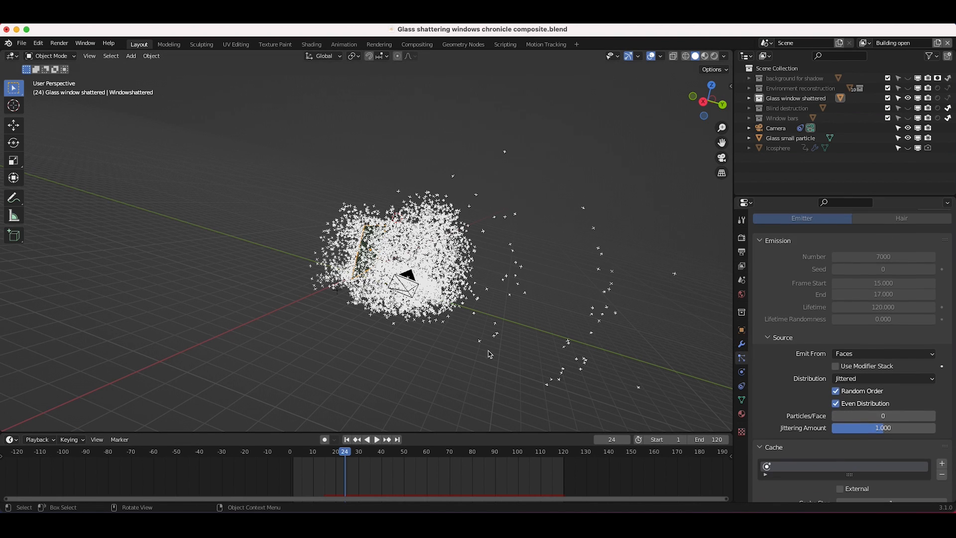
pyautogui.moveTo(435, 290); pyautogui.dragTo(374, 277, button='middle')
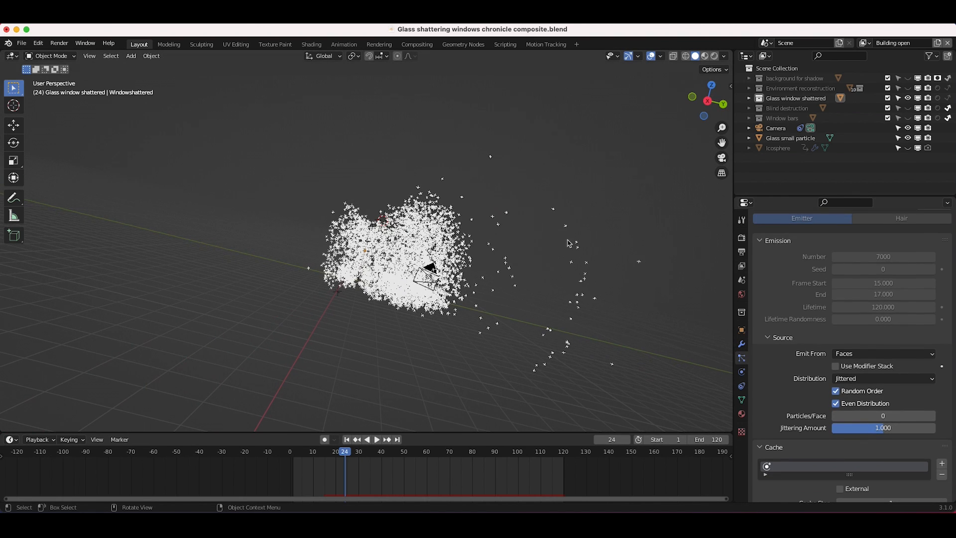
pyautogui.scroll(-10, 802, 319)
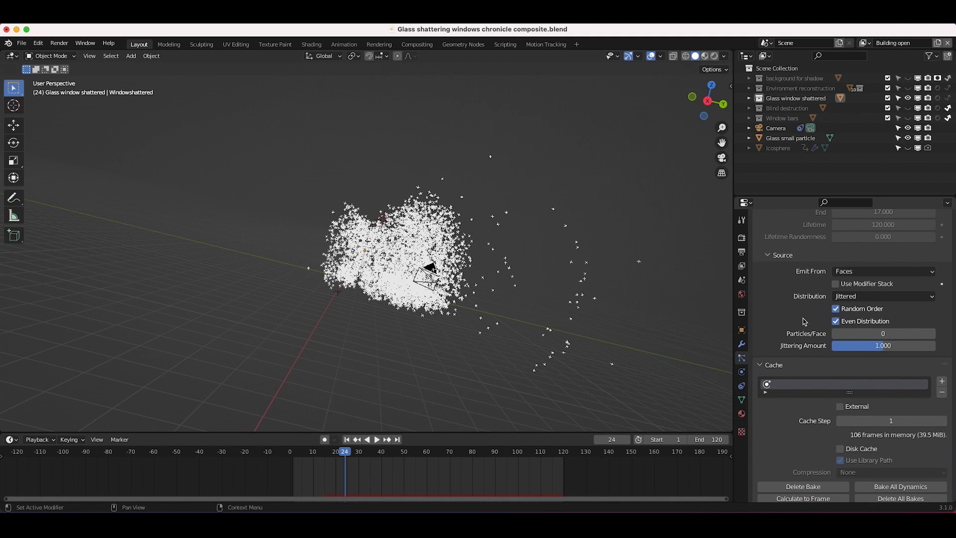
pyautogui.scroll(-3, 758, 407)
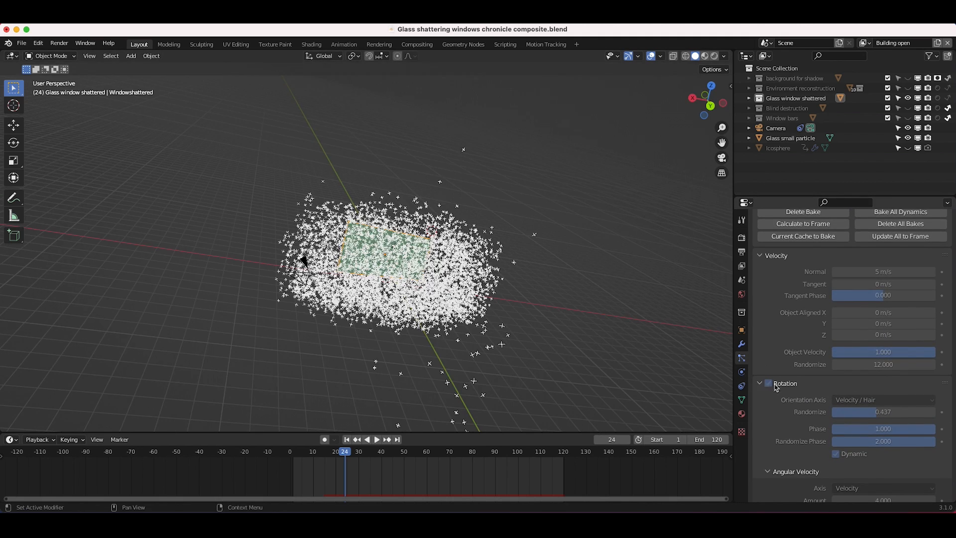
pyautogui.scroll(-5, 812, 397)
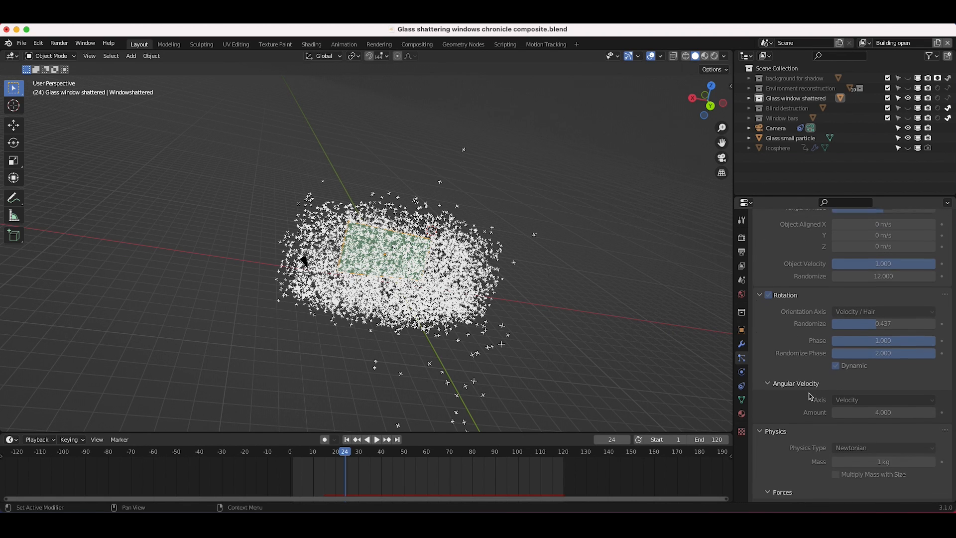
pyautogui.scroll(15, 808, 355)
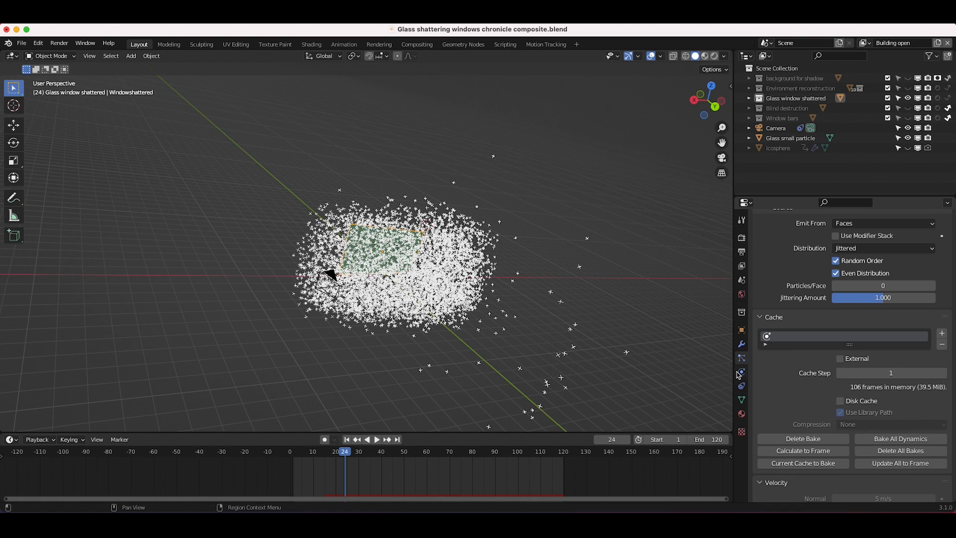
# Show the pane's Explode modifier in the viewport and set the particles' viewport display to None
pyautogui.click(741, 344)
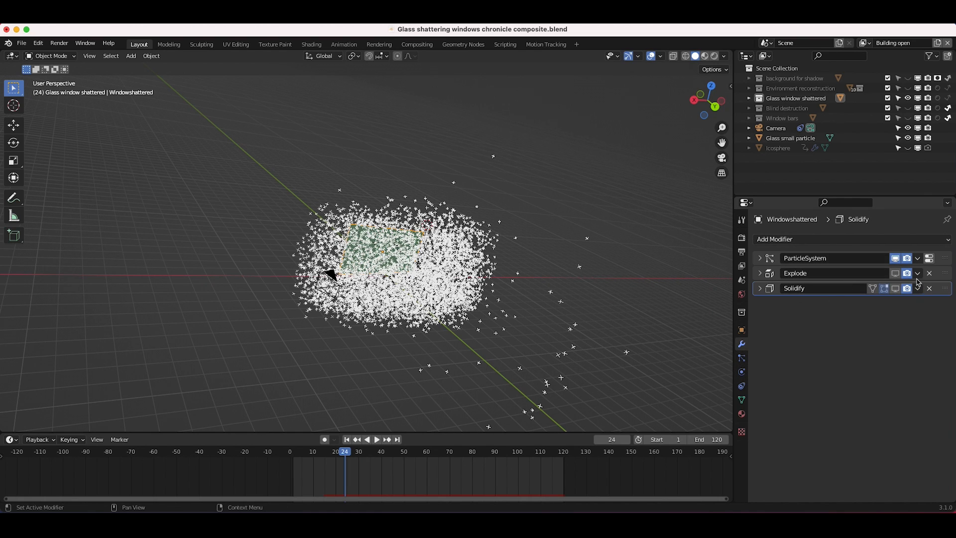
pyautogui.click(895, 274)
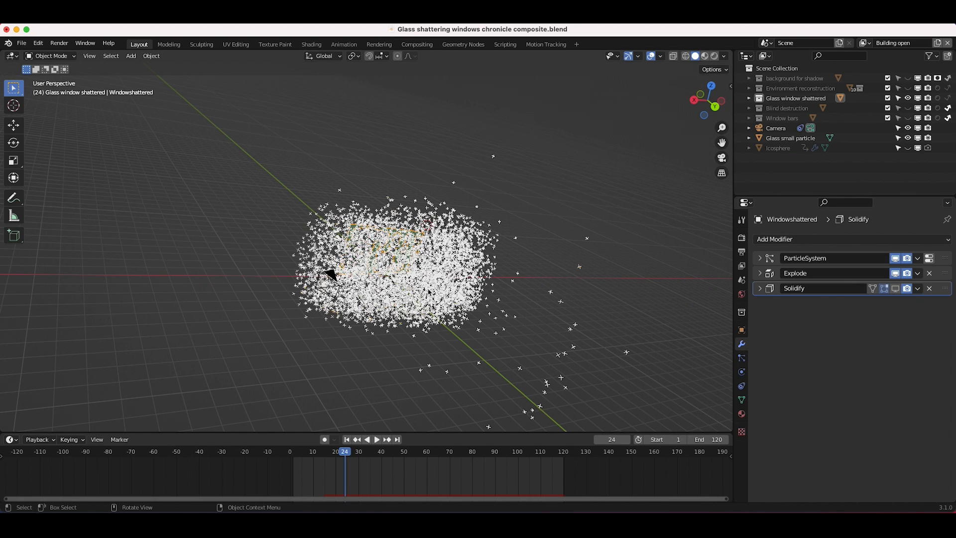
pyautogui.click(742, 358)
pyautogui.scroll(-15, 811, 441)
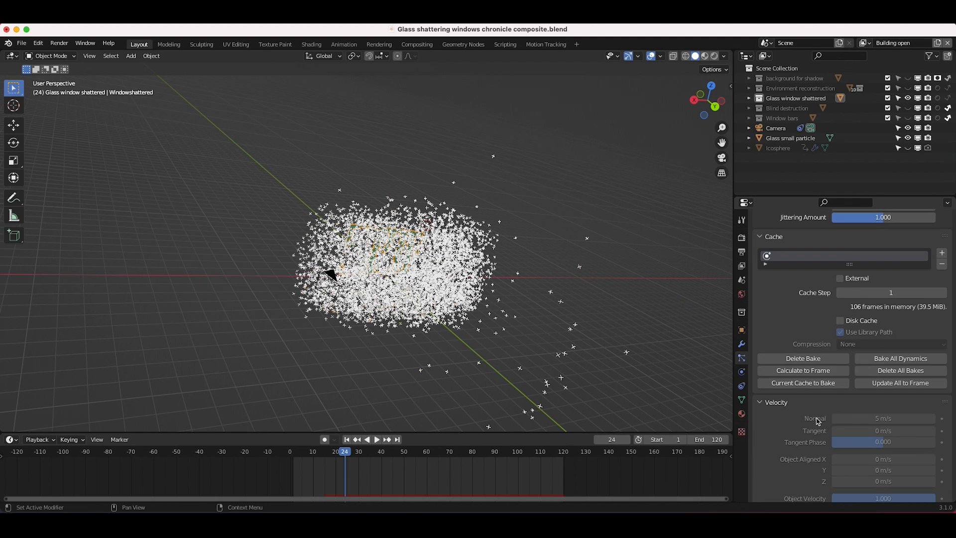
pyautogui.scroll(-20, 812, 441)
pyautogui.click(856, 327)
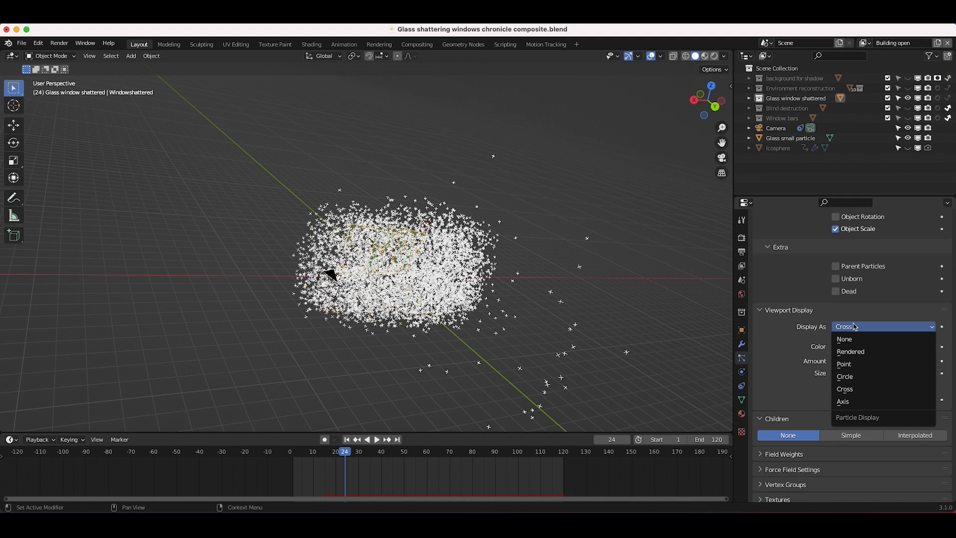
pyautogui.click(847, 339)
pyautogui.scroll(5, 455, 250)
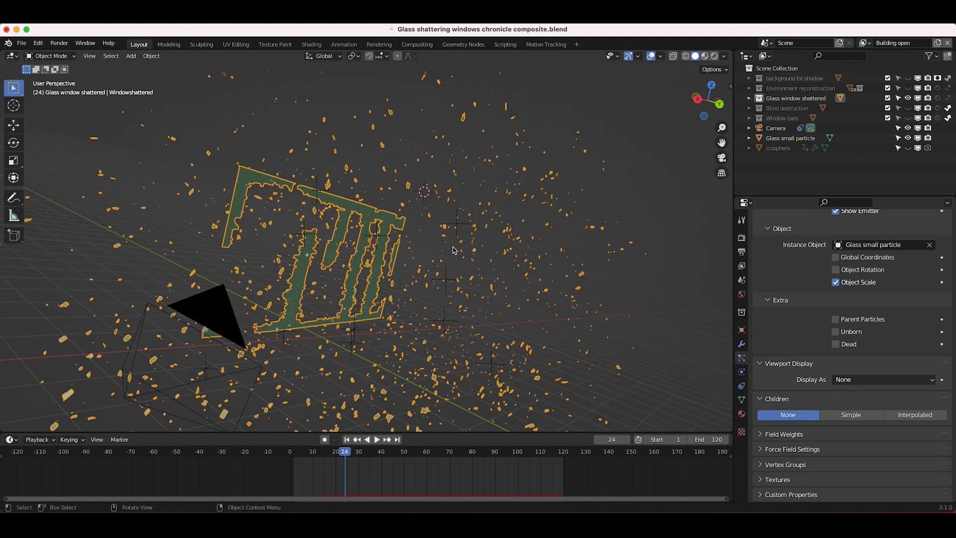
pyautogui.scroll(6, 399, 165)
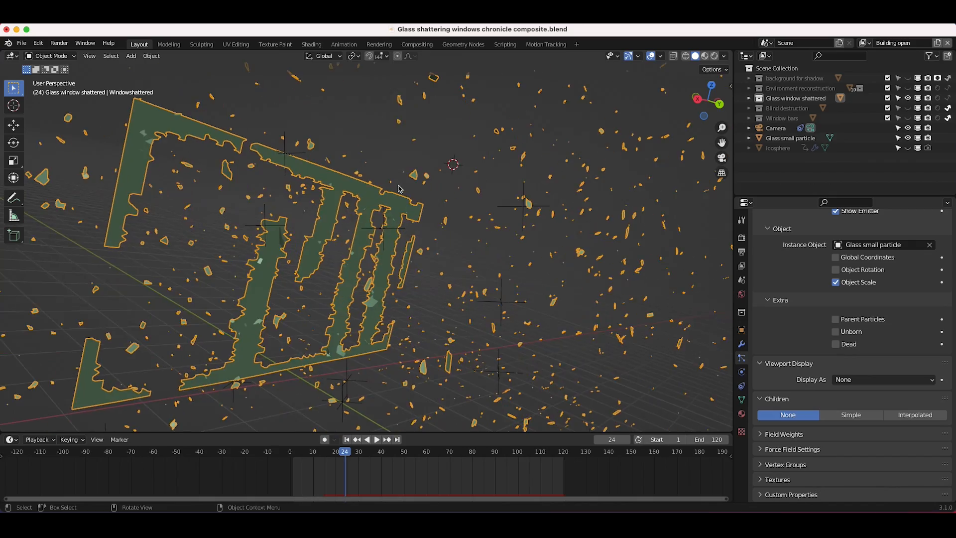
# Examine the exploded glass shards from several angles and reopen the pane's modifier list
pyautogui.click(431, 165)
pyautogui.press('a')
pyautogui.moveTo(393, 195); pyautogui.dragTo(300, 204, button='middle')
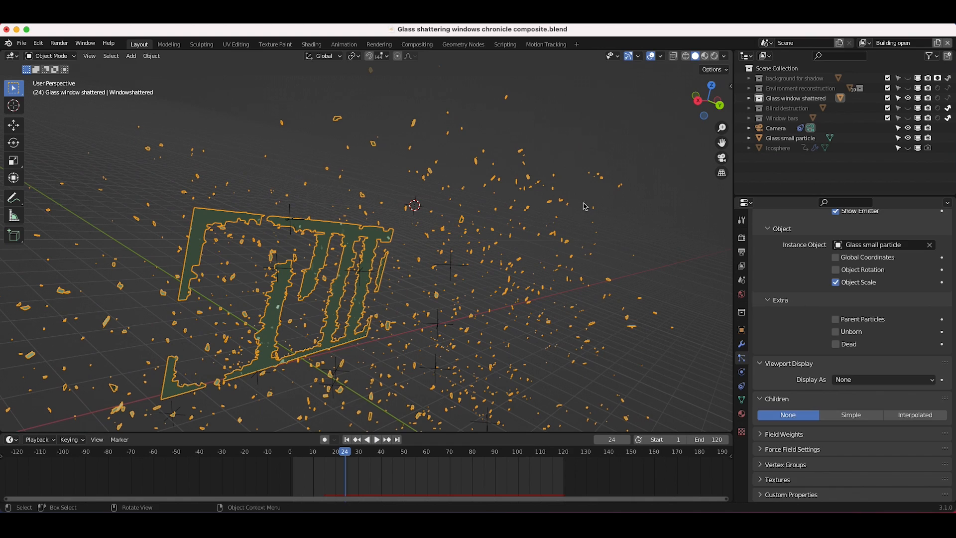
pyautogui.click(742, 345)
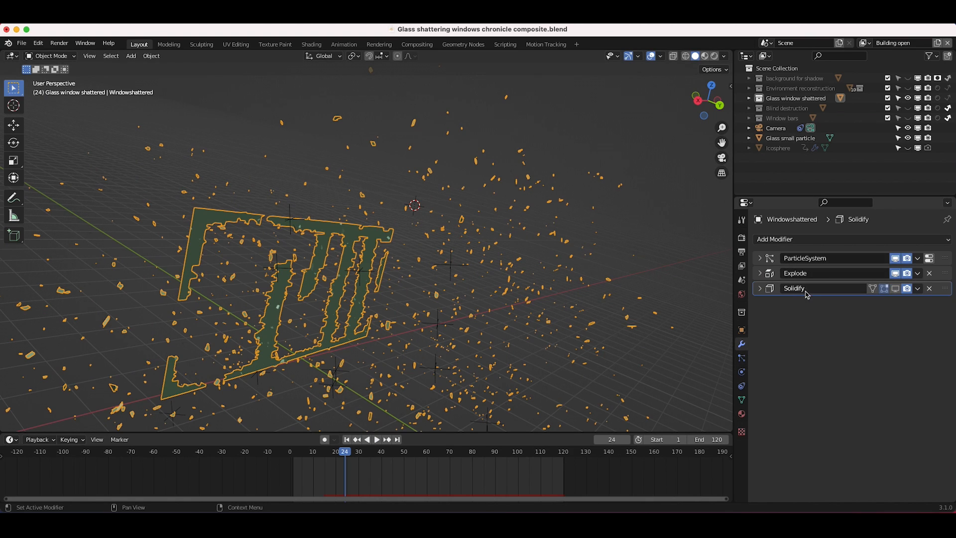
pyautogui.moveTo(349, 269); pyautogui.dragTo(295, 272, button='middle')
pyautogui.scroll(2, 295, 271)
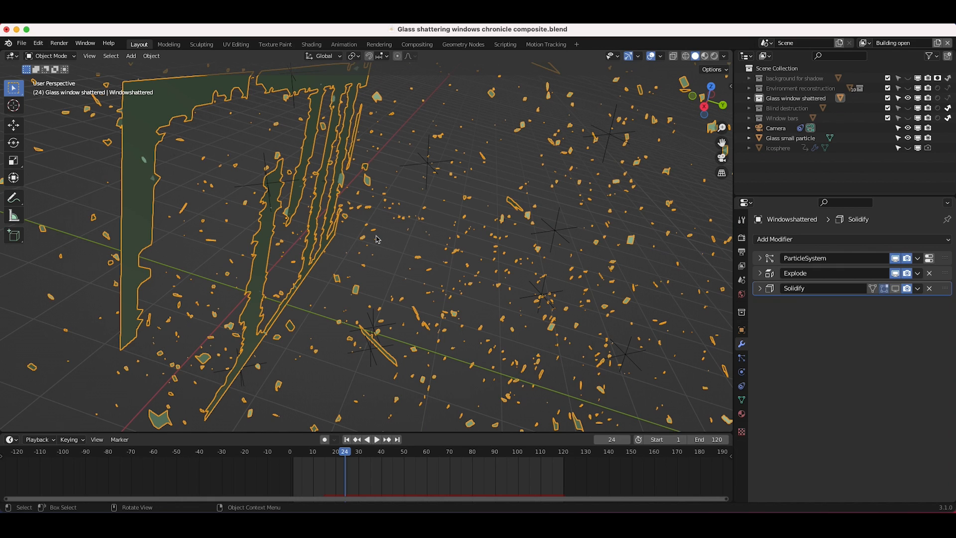
pyautogui.moveTo(390, 313); pyautogui.dragTo(390, 312, button='middle')
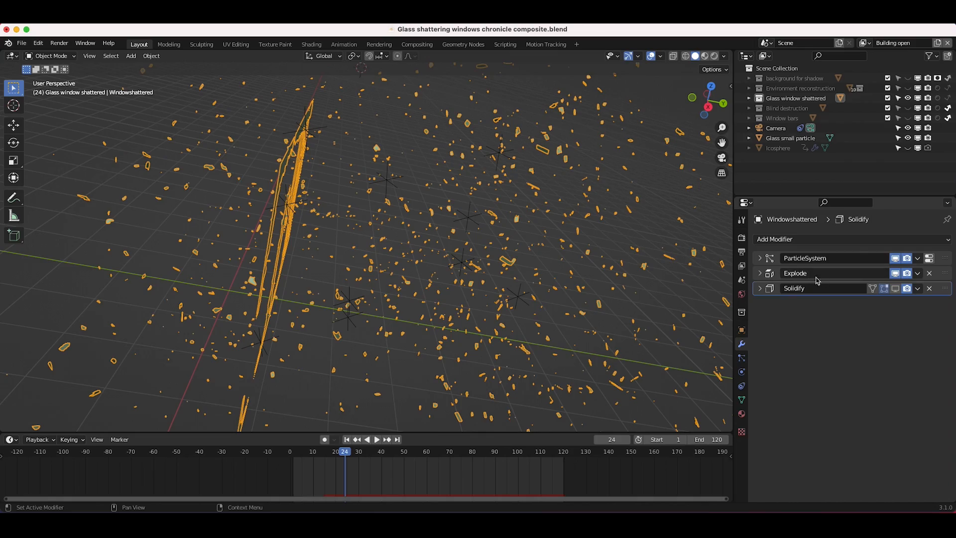
# Show the pane's Solidify modifier in the viewport and inspect the thickness of the shards
pyautogui.click(895, 288)
pyautogui.hscroll(5, 511, 280)
pyautogui.scroll(2, 511, 280)
pyautogui.scroll(2, 511, 283)
pyautogui.scroll(-2, 511, 283)
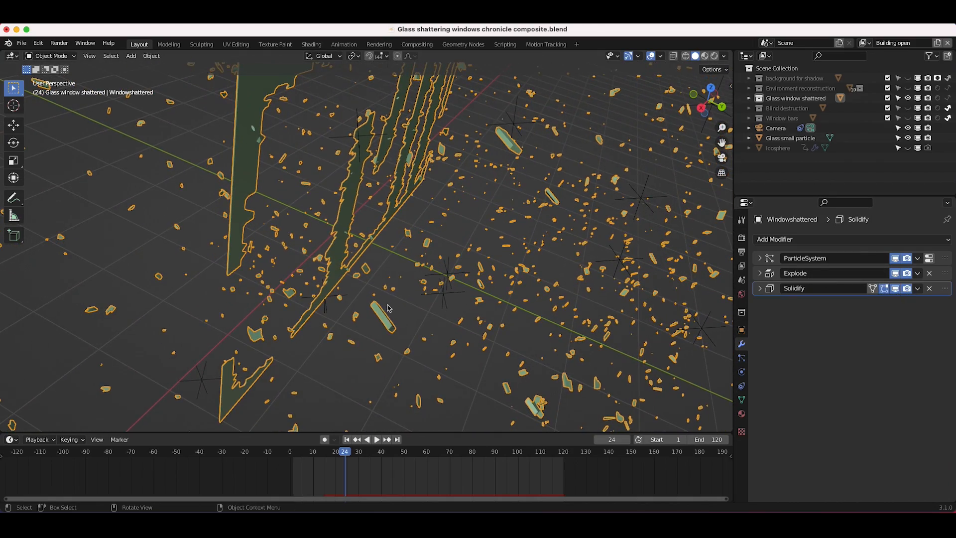
pyautogui.scroll(-3, 371, 300)
pyautogui.hscroll(10, 371, 303)
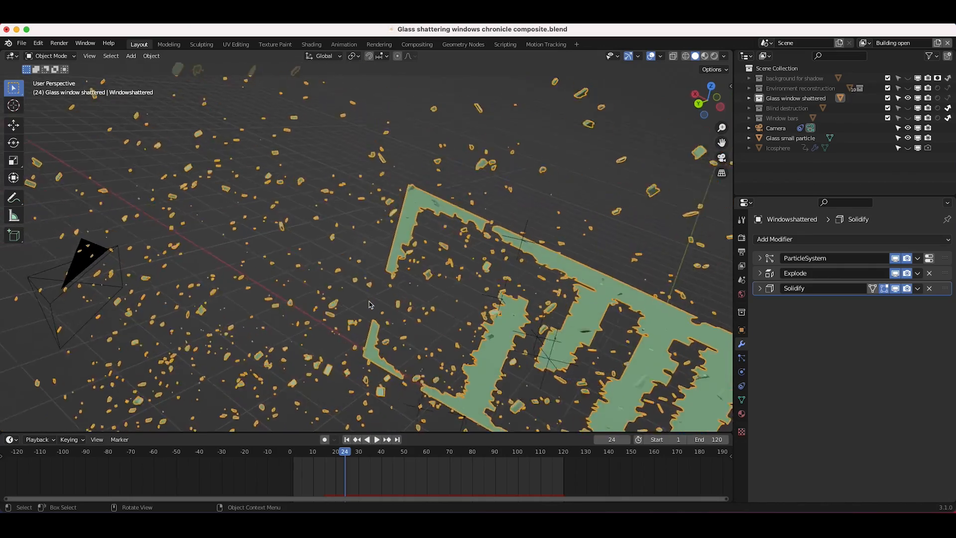
pyautogui.scroll(-3, 369, 304)
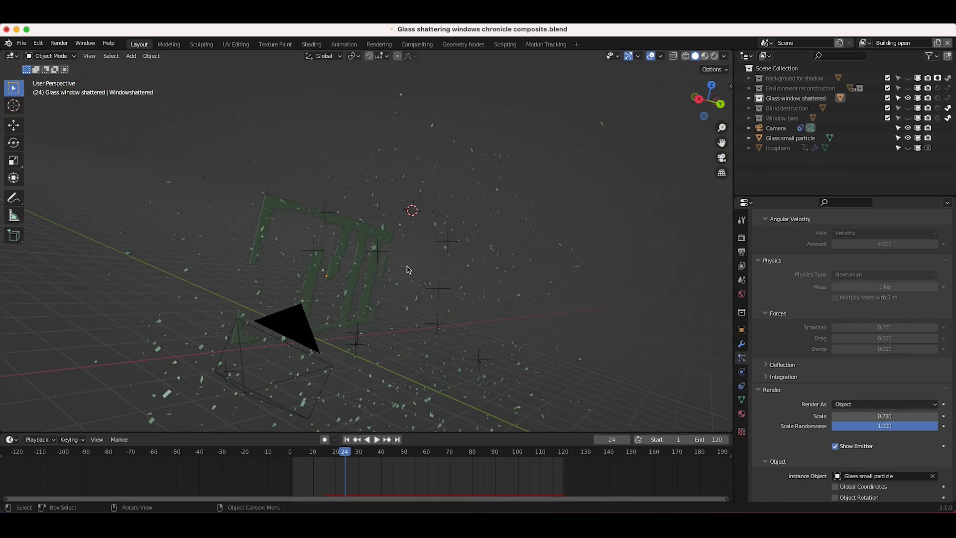
# Frame the shattered pane and its flying shards, and preview them in Rendered viewport shading
pyautogui.hscroll(5, 430, 261)
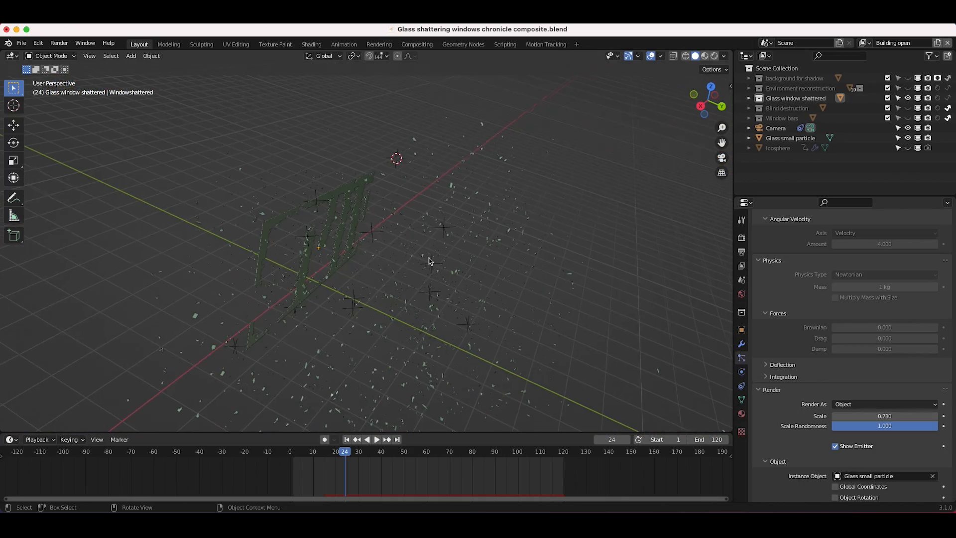
pyautogui.keyDown('shift'); pyautogui.scroll(-3, 430, 261); pyautogui.keyUp('shift')
pyautogui.scroll(-3, 430, 261)
pyautogui.hscroll(5, 431, 261)
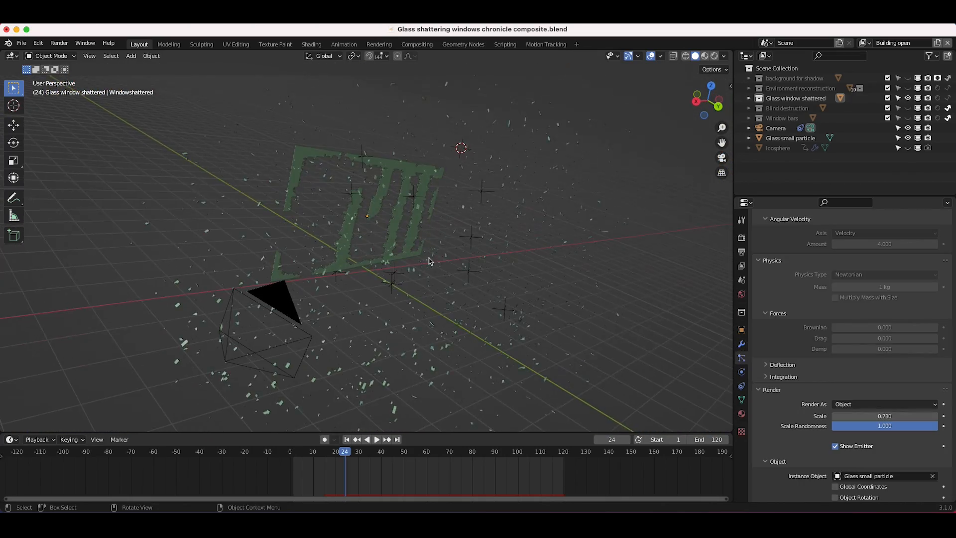
pyautogui.scroll(3, 430, 261)
pyautogui.keyDown('shift'); pyautogui.scroll(2, 431, 260); pyautogui.keyUp('shift')
pyautogui.press('z')
pyautogui.click(444, 214)
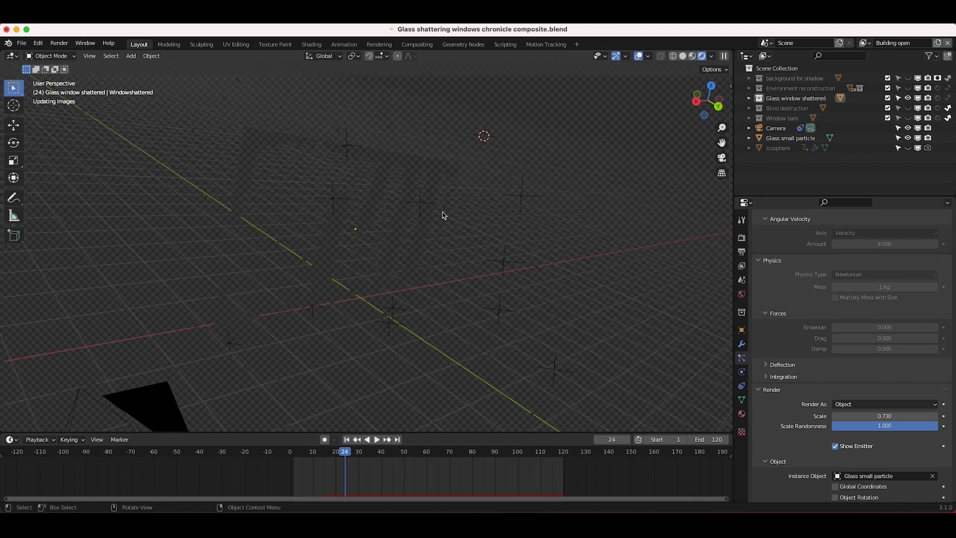
# Inspect the rendered glass shards up close and from both sides, and return the viewport to Solid shading
pyautogui.click(451, 108)
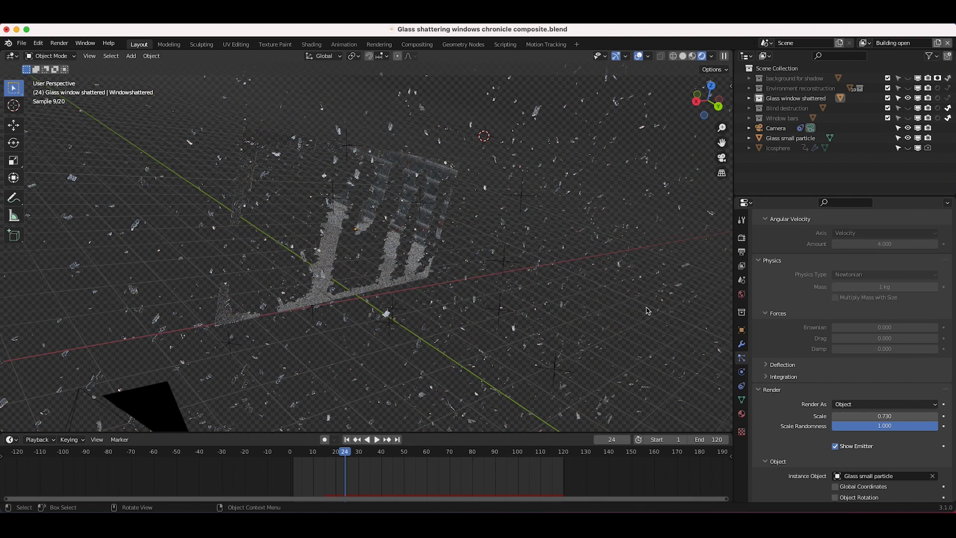
pyautogui.scroll(-4, 529, 288)
pyautogui.hscroll(-5, 529, 288)
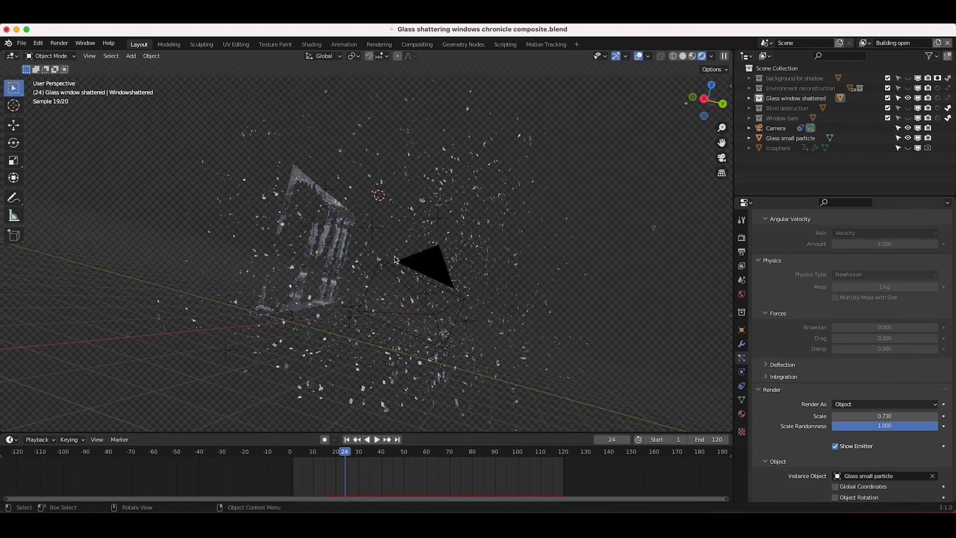
pyautogui.scroll(5, 337, 230)
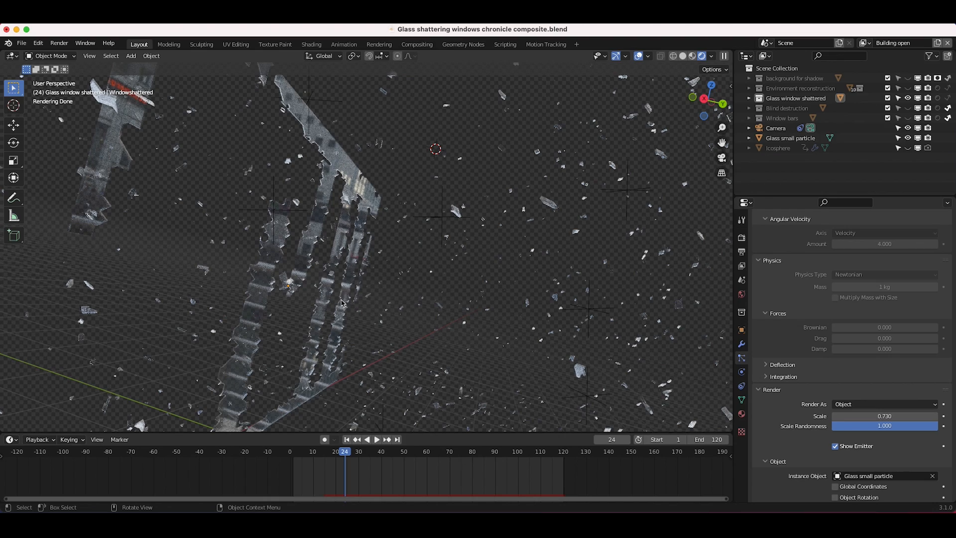
pyautogui.scroll(-5, 341, 304)
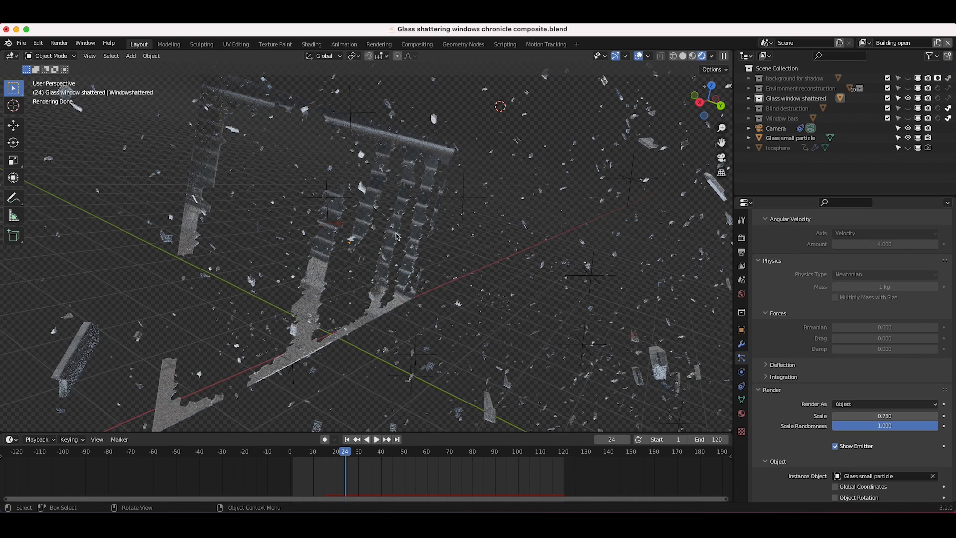
pyautogui.scroll(-10, 396, 236)
pyautogui.hscroll(10, 402, 234)
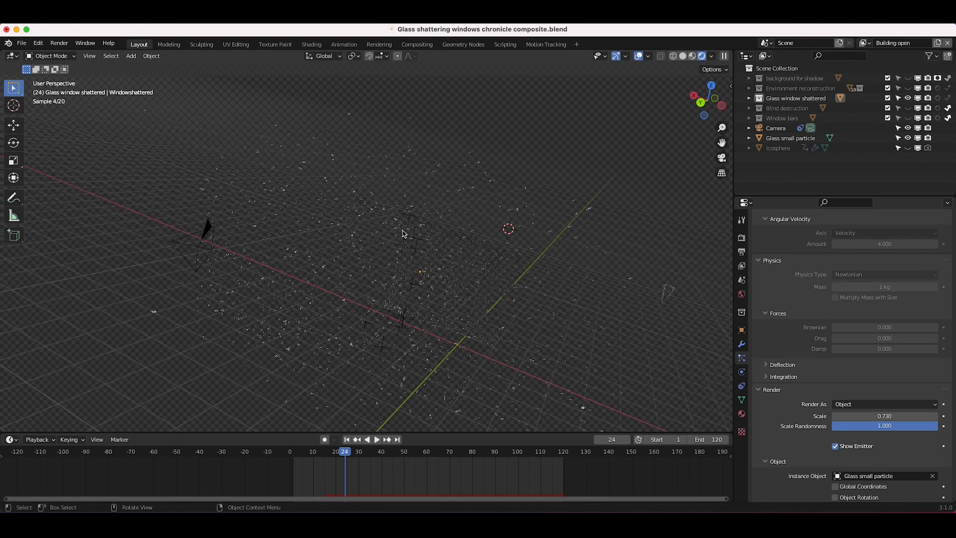
pyautogui.press('z')
pyautogui.click(426, 230)
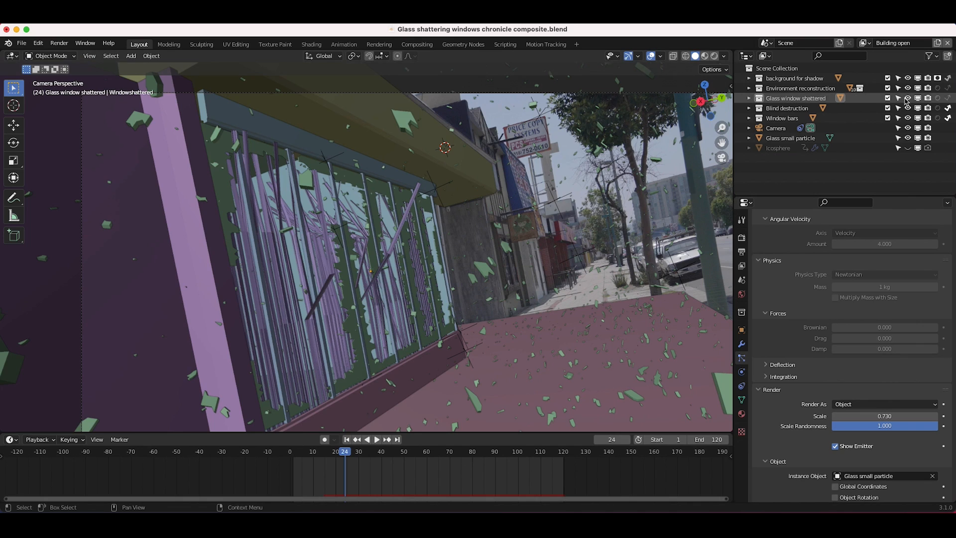
# Review the list of view layers, keeping Building open, and switch the camera view to Rendered shading
pyautogui.click(865, 43)
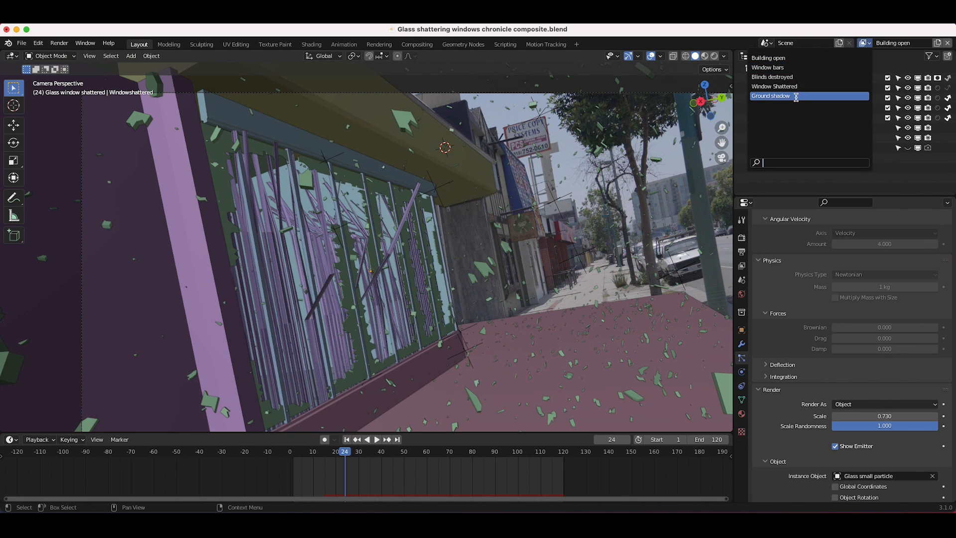
pyautogui.click(867, 44)
pyautogui.scroll(-2, 382, 243)
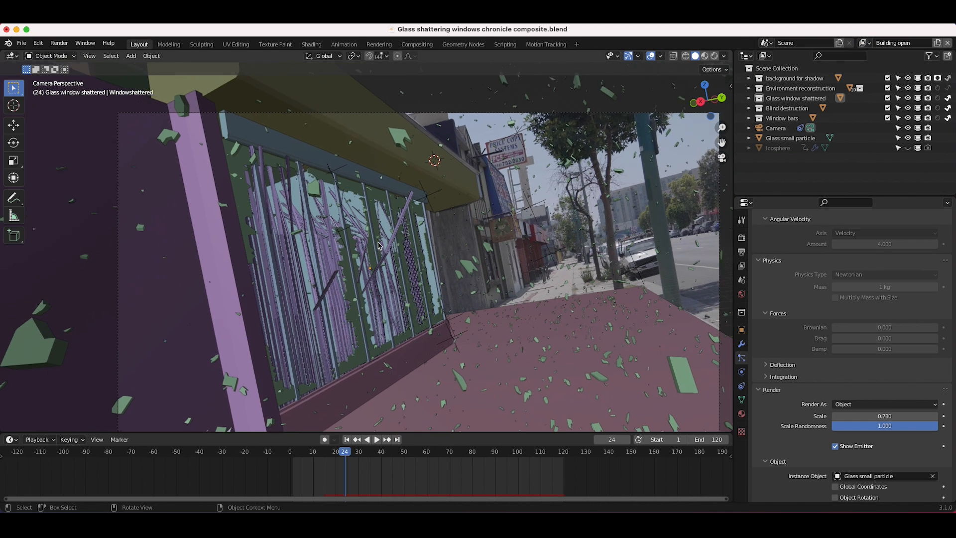
pyautogui.press('z')
pyautogui.click(371, 260)
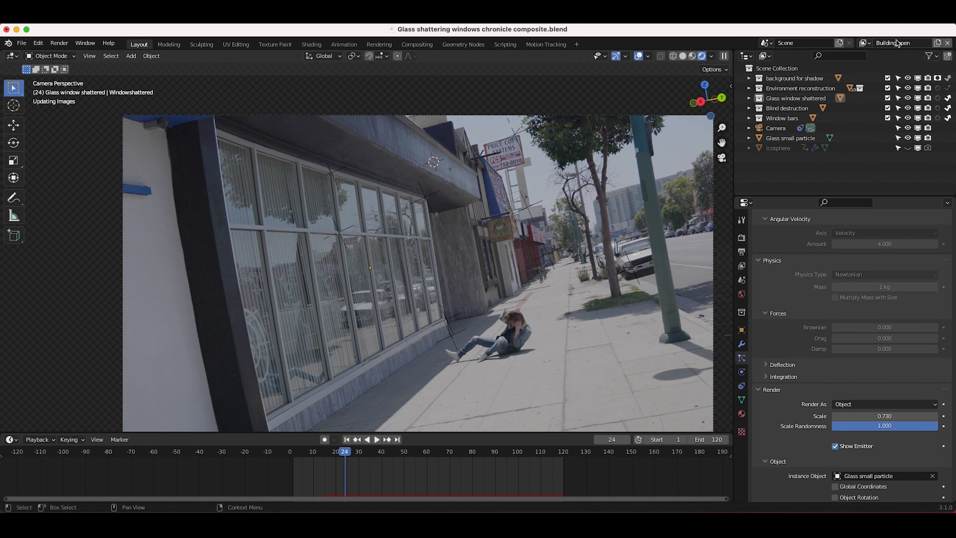
# Inspect the rendered Building open layer from outside the camera, and return the viewport to Solid shading
pyautogui.hscroll(-3, 470, 284)
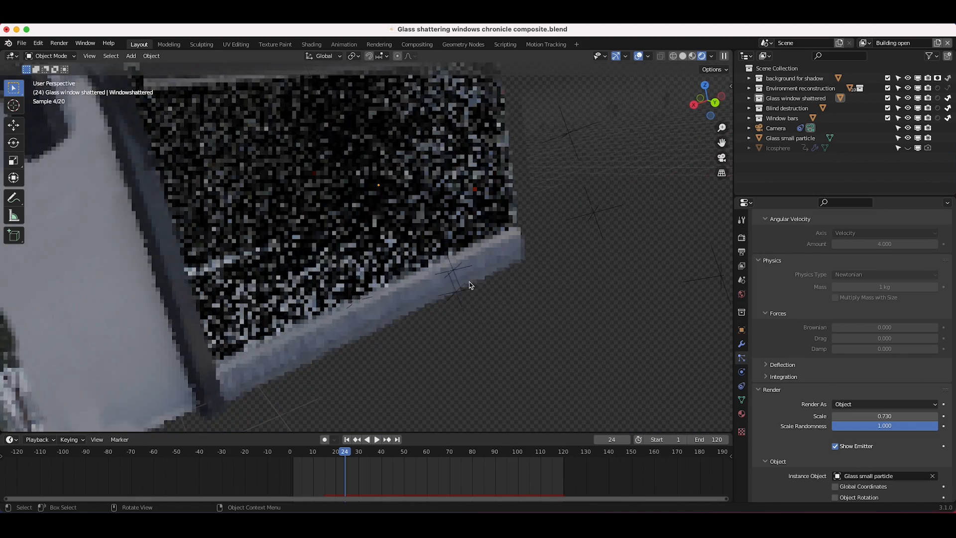
pyautogui.scroll(-5, 469, 284)
pyautogui.hscroll(-4, 470, 284)
pyautogui.keyDown('shift'); pyautogui.scroll(3, 470, 284); pyautogui.keyUp('shift')
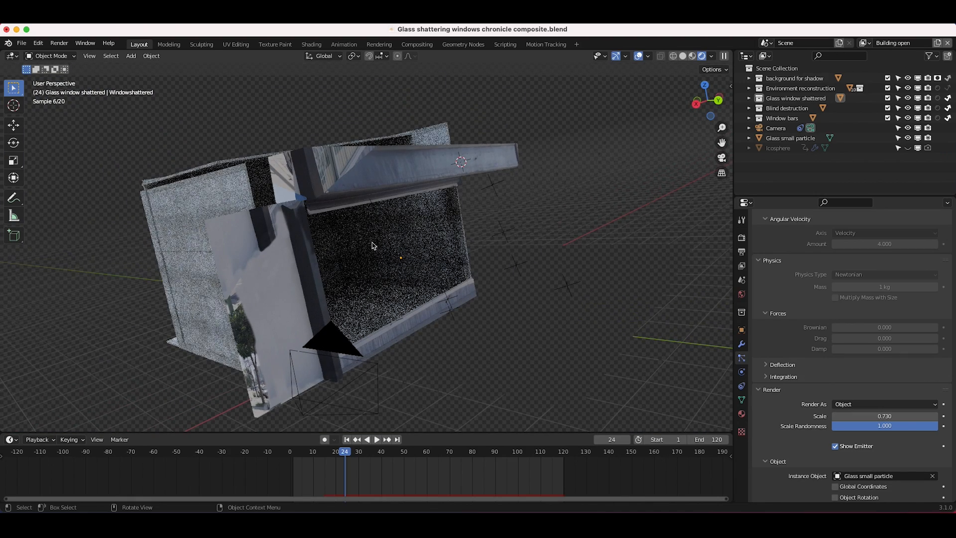
pyautogui.press('z')
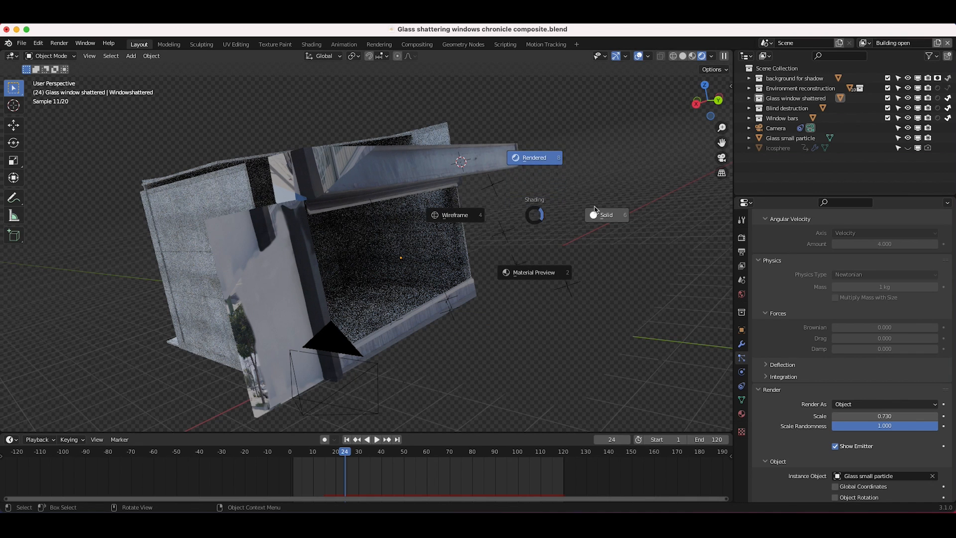
pyautogui.click(597, 209)
# Switch to the Window bars view layer, preview it in Rendered shading and select the bars up close
pyautogui.click(865, 43)
pyautogui.click(774, 68)
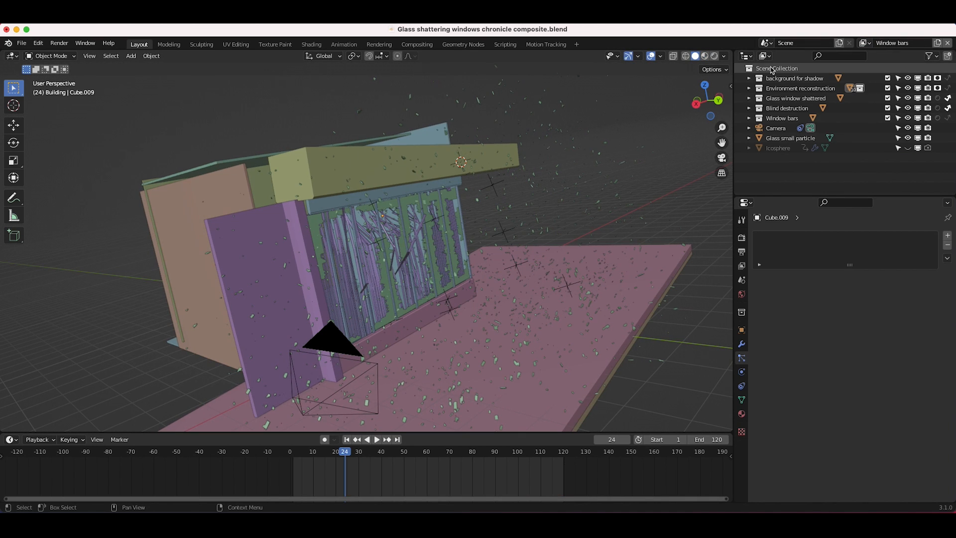
pyautogui.press('z')
pyautogui.click(386, 193)
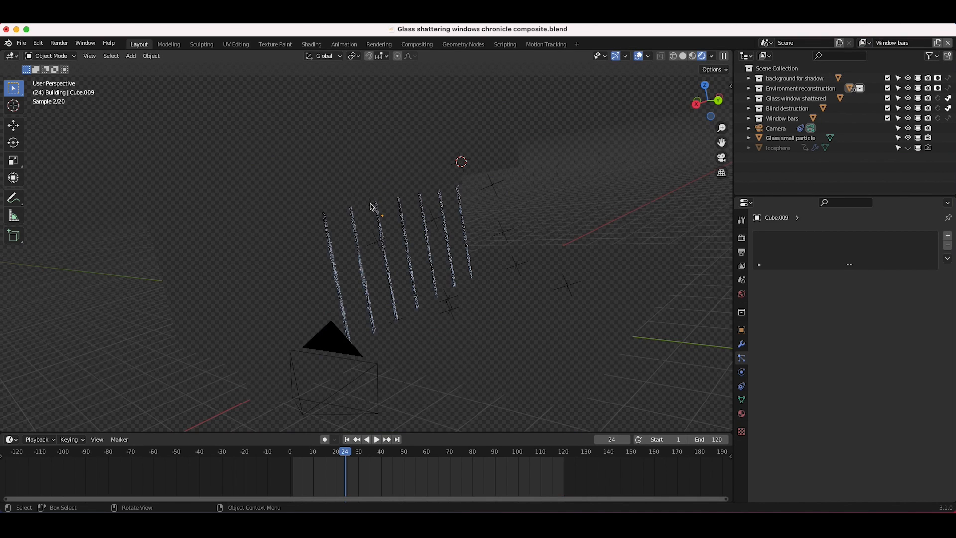
pyautogui.scroll(1, 382, 249)
pyautogui.scroll(2, 383, 250)
pyautogui.click(498, 205)
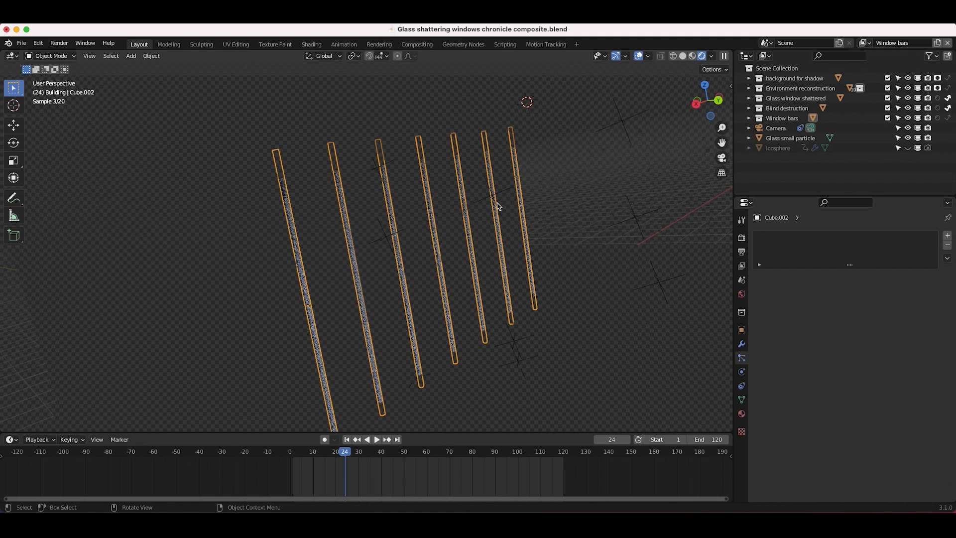
# View the Window bars layer through the scene camera in Rendered shading, and return to Solid shading
pyautogui.press('z')
pyautogui.click(319, 251)
pyautogui.click(89, 56)
pyautogui.moveTo(194, 170)
pyautogui.click(229, 170)
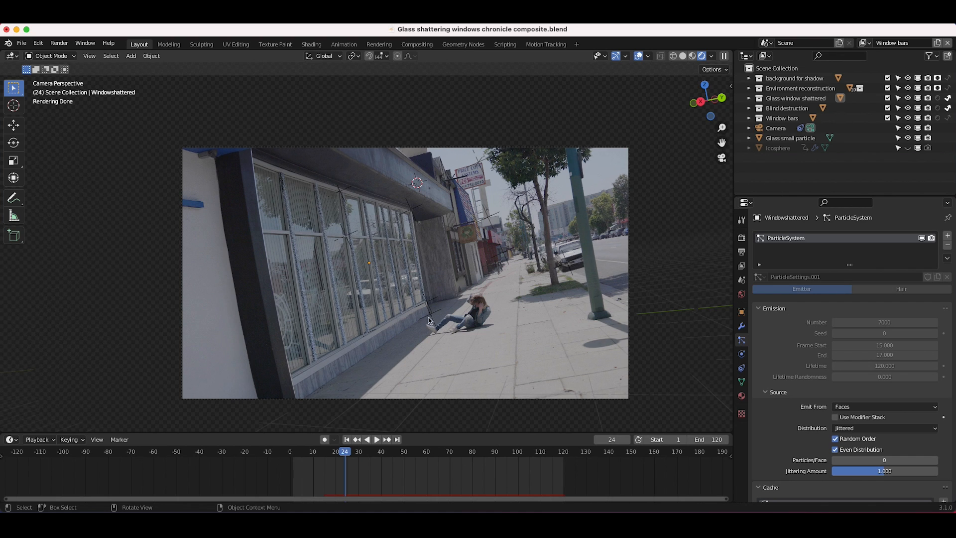
pyautogui.press('z')
# Switch to the Blinds destroyed view layer, preview it in Rendered shading and return to Solid shading
pyautogui.click(866, 44)
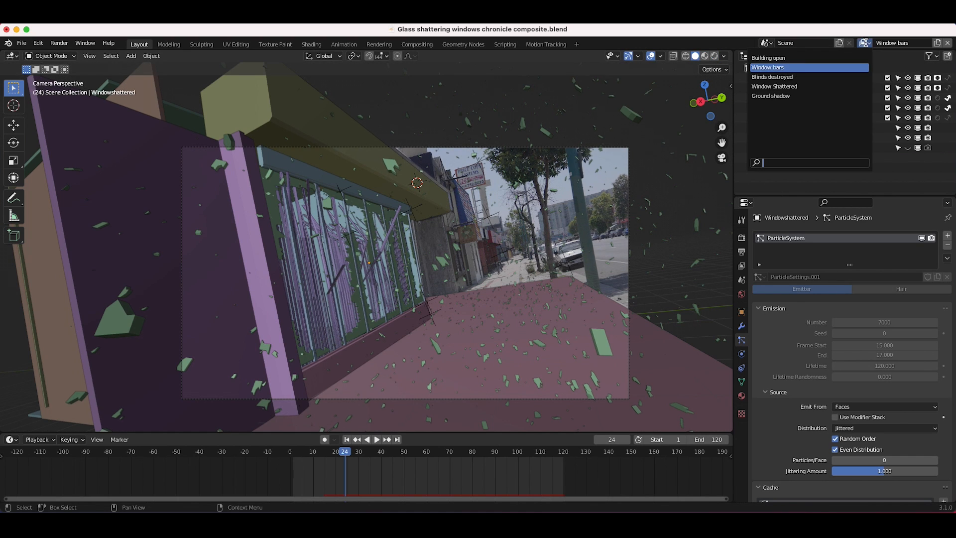
pyautogui.click(800, 76)
pyautogui.press('z')
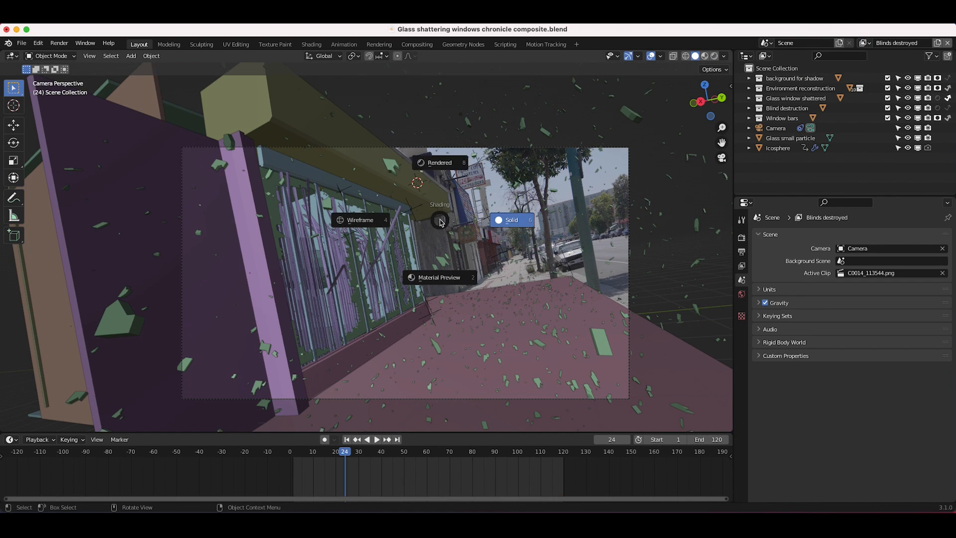
pyautogui.click(455, 171)
pyautogui.press('z')
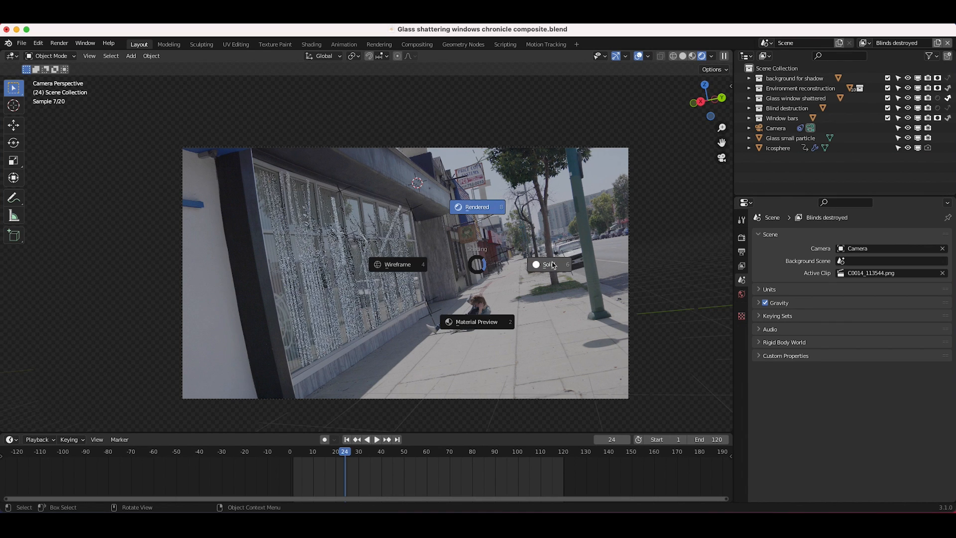
pyautogui.click(478, 322)
# Switch to the Window Shattered view layer and preview it in Rendered shading at frame 18
pyautogui.click(866, 43)
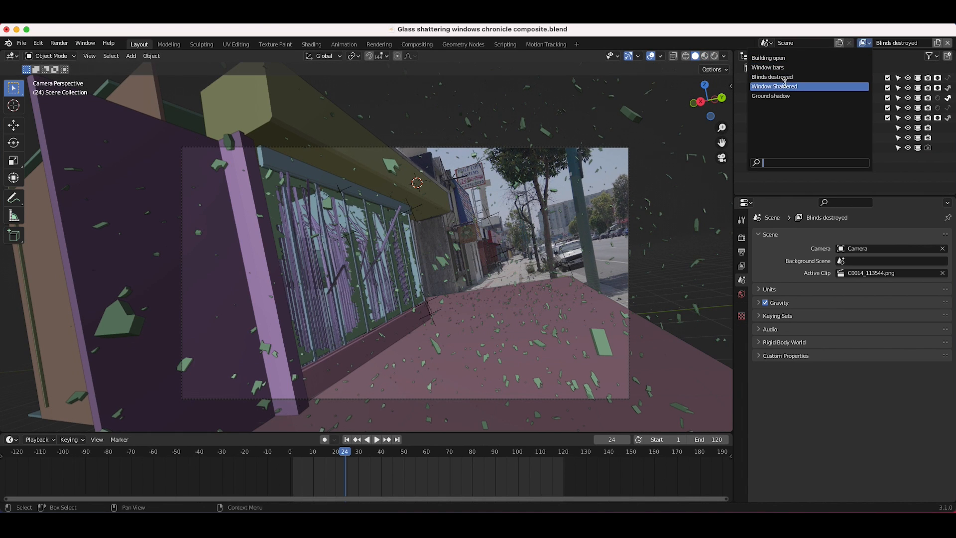
pyautogui.click(800, 87)
pyautogui.press('z')
pyautogui.click(450, 218)
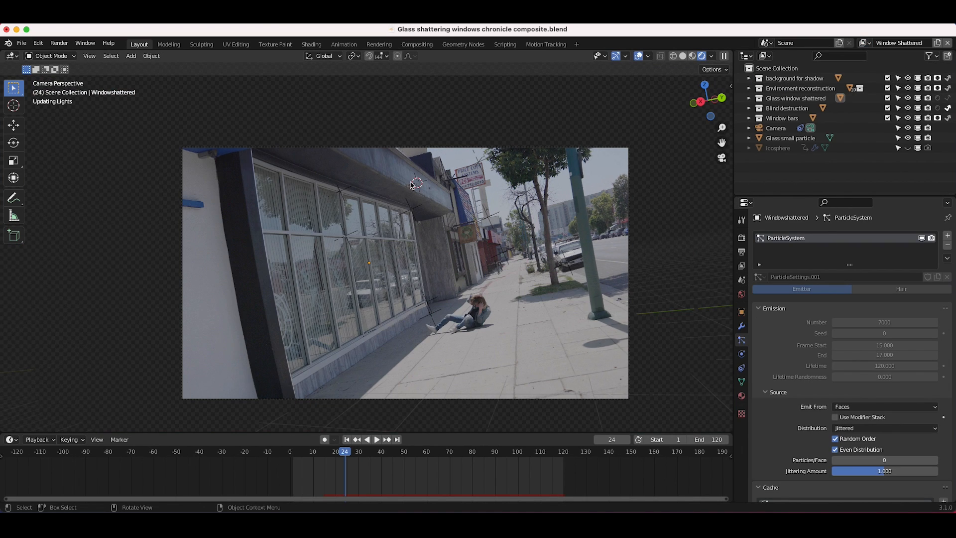
pyautogui.click(332, 453)
# Switch to the Ground shadow view layer and check its rendered result through the camera
pyautogui.click(865, 43)
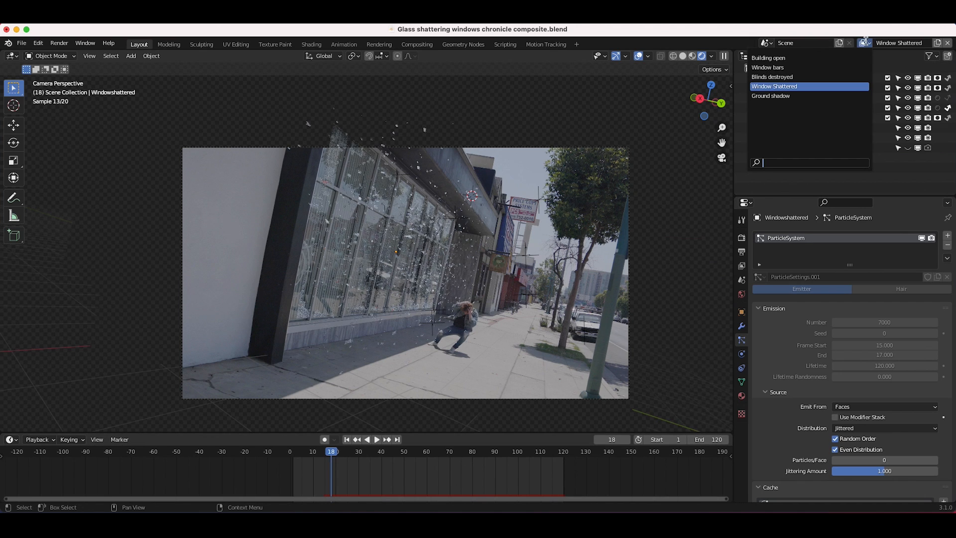
pyautogui.click(775, 97)
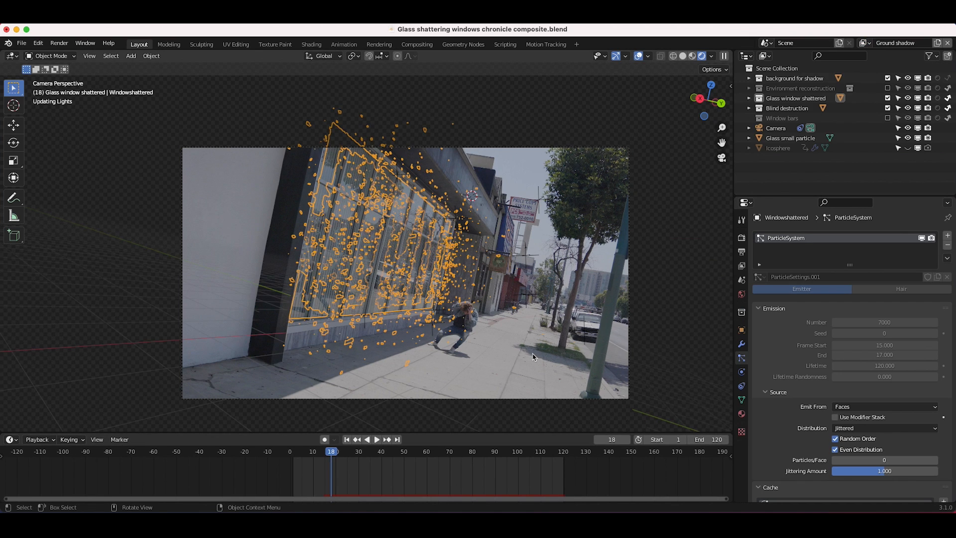
pyautogui.click(342, 348)
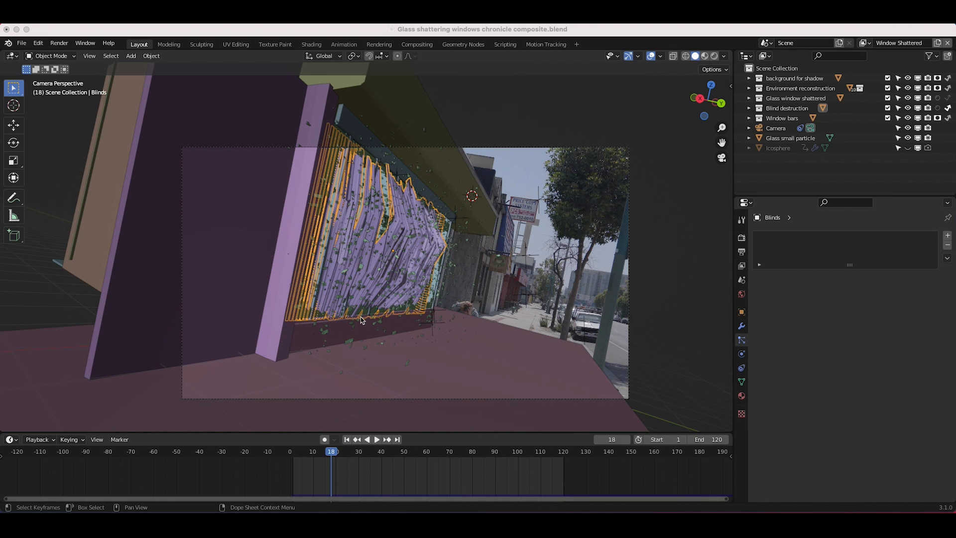
# Open the Compositing workspace and survey the whole node tree over the backdrop image
pyautogui.click(416, 45)
pyautogui.scroll(4, 603, 212)
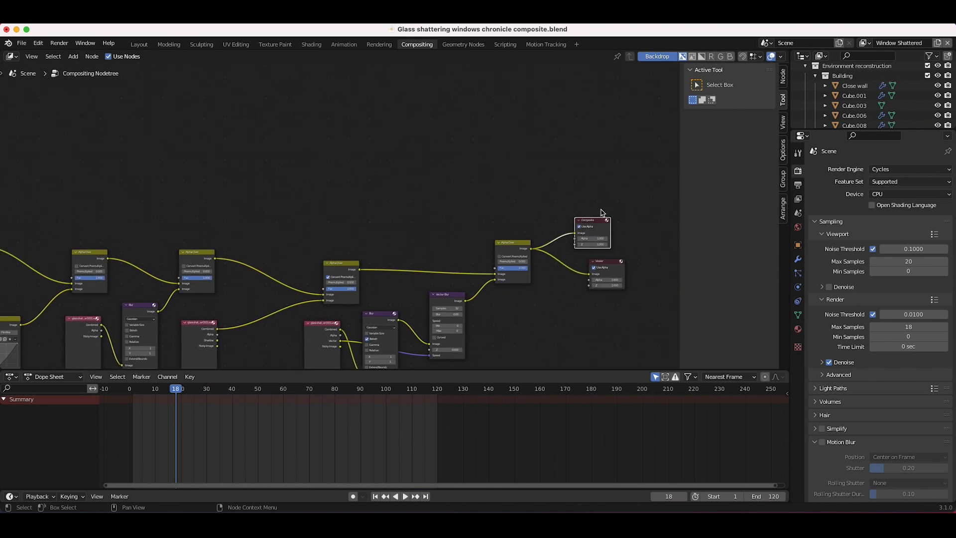
pyautogui.moveTo(601, 219); pyautogui.dragTo(475, 237, button='middle')
pyautogui.moveTo(414, 227); pyautogui.dragTo(638, 170, button='middle')
pyautogui.scroll(-5, 638, 170)
pyautogui.scroll(6, 325, 214)
pyautogui.hscroll(4, 325, 214)
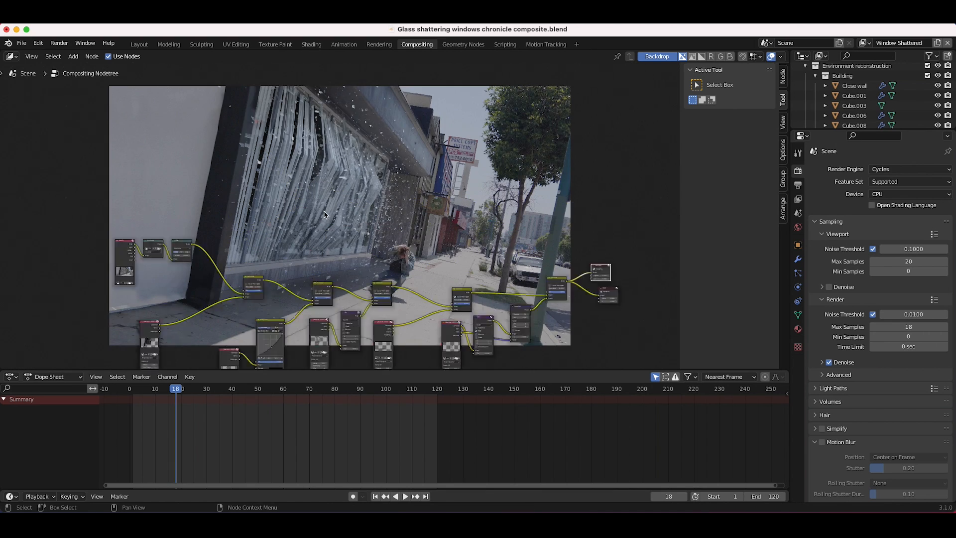
pyautogui.scroll(-4, 302, 279)
pyautogui.hscroll(-1, 349, 299)
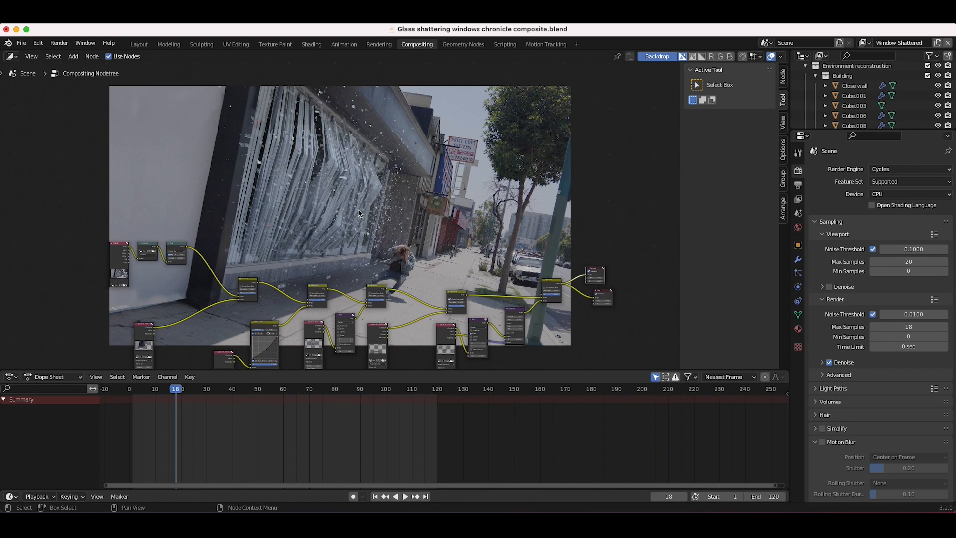
# Step back one frame and return to frame 18, and examine the node tree up to its output nodes
pyautogui.press('Left')
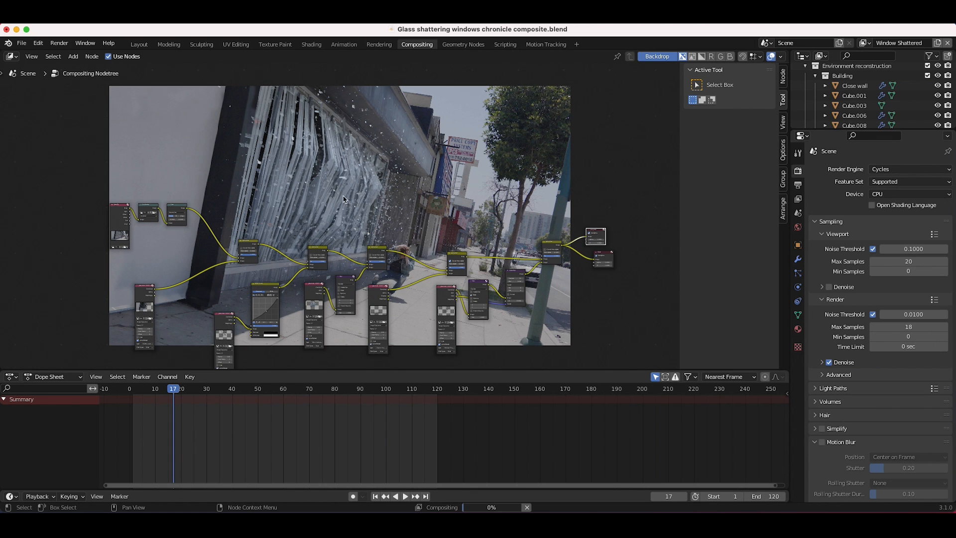
pyautogui.press('Right')
pyautogui.scroll(-1, 462, 147)
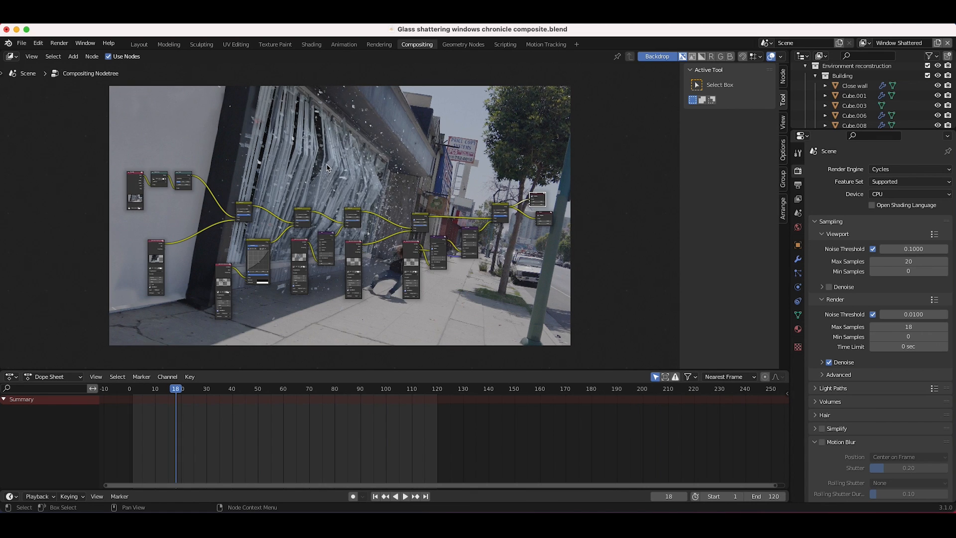
pyautogui.scroll(2, 327, 168)
pyautogui.hscroll(8, 327, 168)
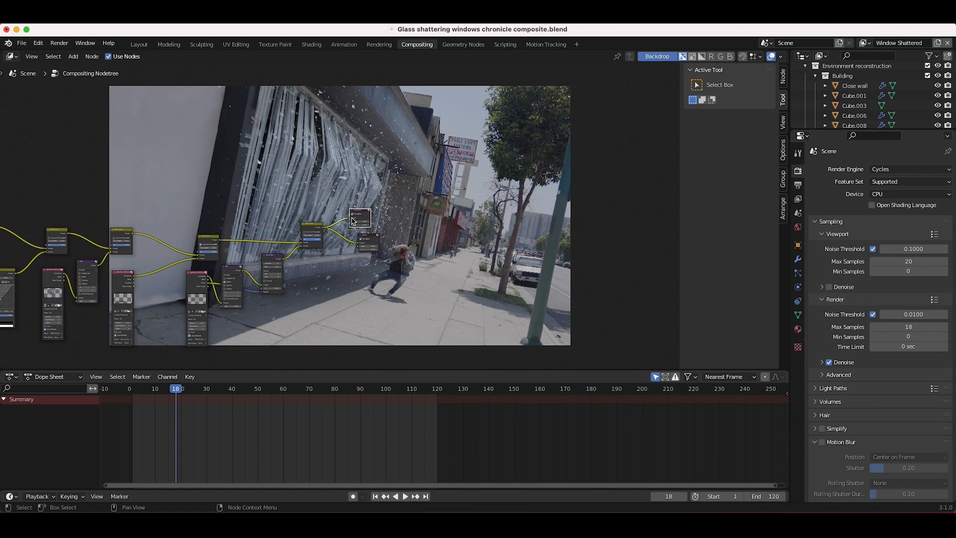
# Select the Movie Clip, Undistortion and Scale nodes at the start of the compositing tree
pyautogui.hscroll(-15, 360, 220)
pyautogui.scroll(4, 315, 192)
pyautogui.hscroll(1, 315, 192)
pyautogui.moveTo(355, 125); pyautogui.dragTo(186, 240)
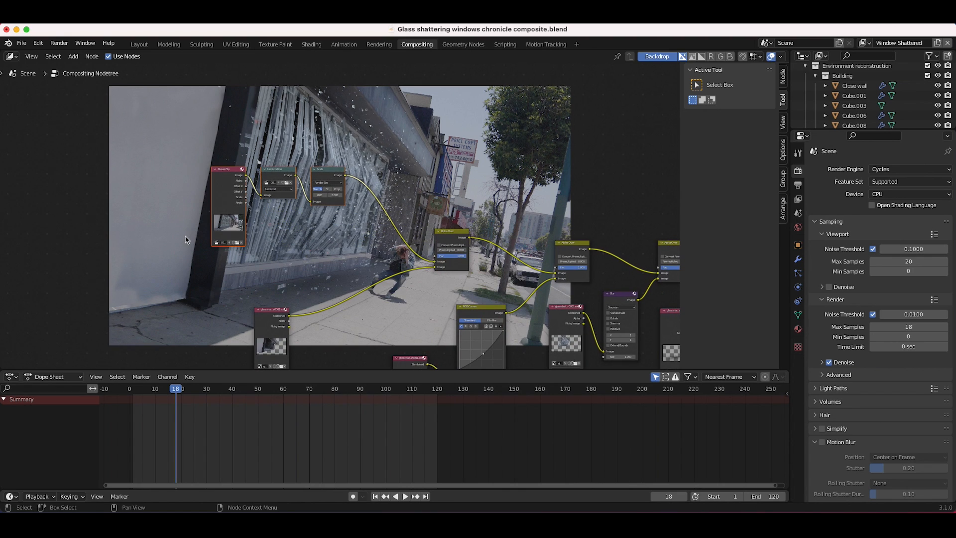
pyautogui.scroll(3, 245, 225)
pyautogui.scroll(-2, 245, 225)
# Add a Viewer node and connect the Scale node's image output to it to preview the undistorted footage
pyautogui.hotkey('shift', 'a')
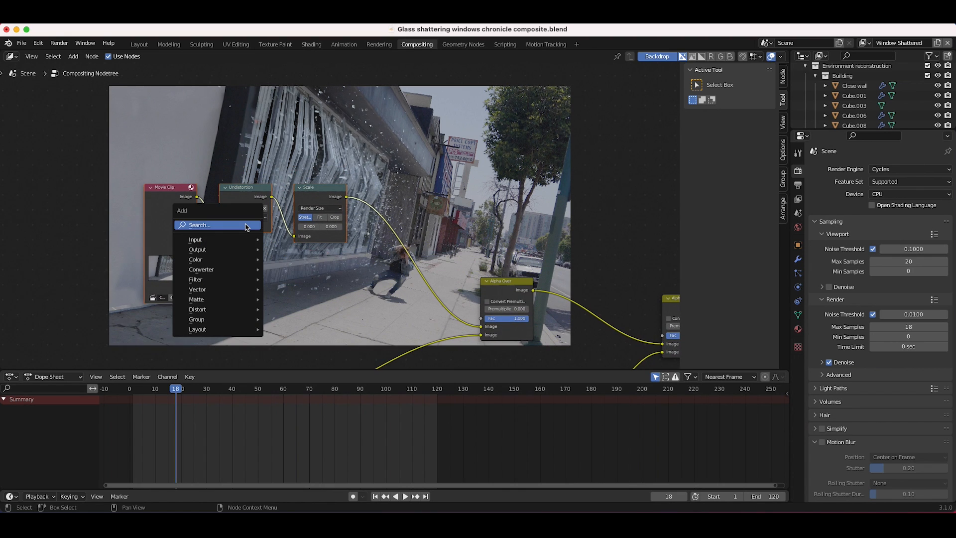
pyautogui.moveTo(198, 249)
pyautogui.click(293, 287)
pyautogui.click(502, 132)
pyautogui.moveTo(501, 129); pyautogui.dragTo(472, 144)
pyautogui.scroll(6, 364, 219)
pyautogui.hscroll(2, 364, 219)
pyautogui.scroll(4, 364, 219)
pyautogui.hscroll(2, 364, 220)
pyautogui.scroll(-7, 364, 219)
pyautogui.hscroll(4, 364, 219)
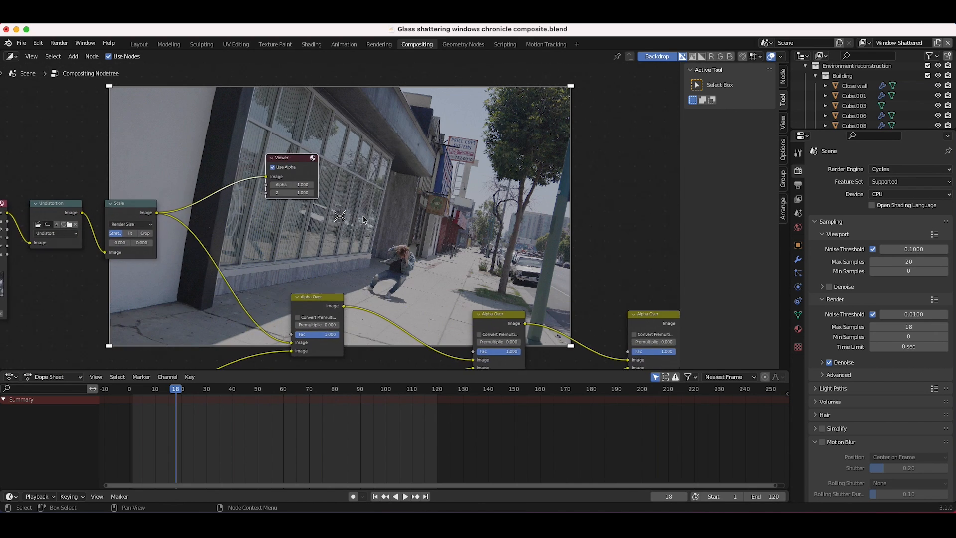
# Disconnect the Viewer from the Scale node, move it near the first Alpha Over and examine the building image sequence node
pyautogui.hscroll(1, 364, 220)
pyautogui.moveTo(249, 176); pyautogui.dragTo(207, 213)
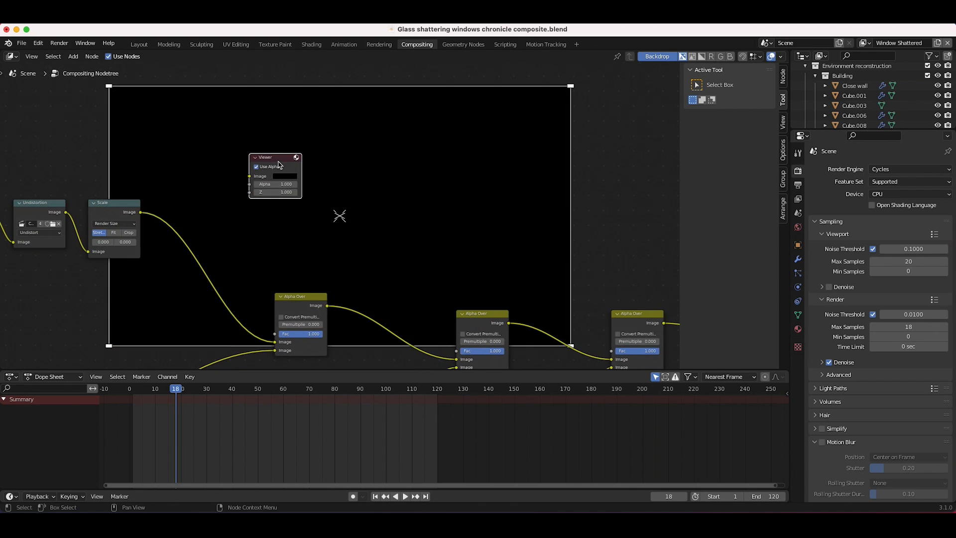
pyautogui.moveTo(279, 164); pyautogui.dragTo(427, 219)
pyautogui.scroll(-8, 309, 314)
pyautogui.hscroll(-4, 309, 314)
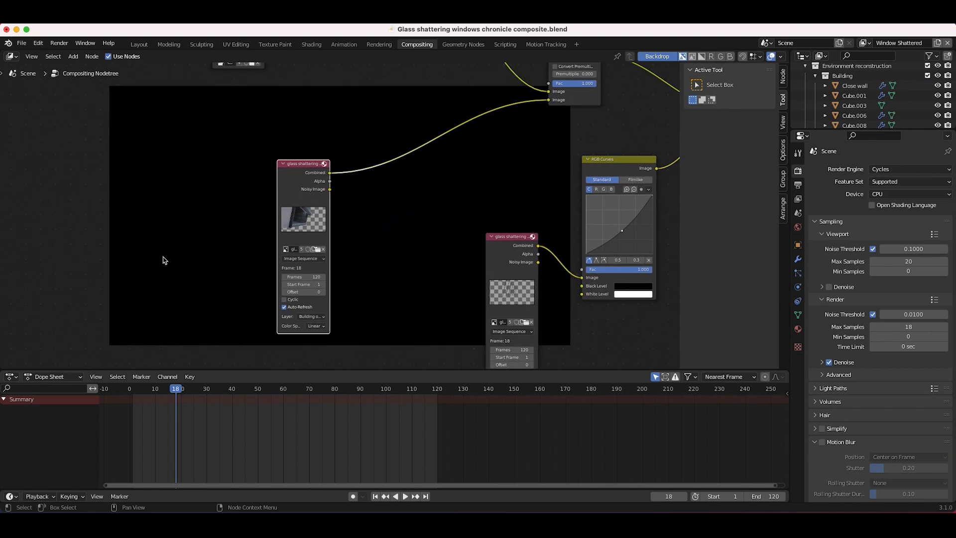
pyautogui.scroll(2, 164, 260)
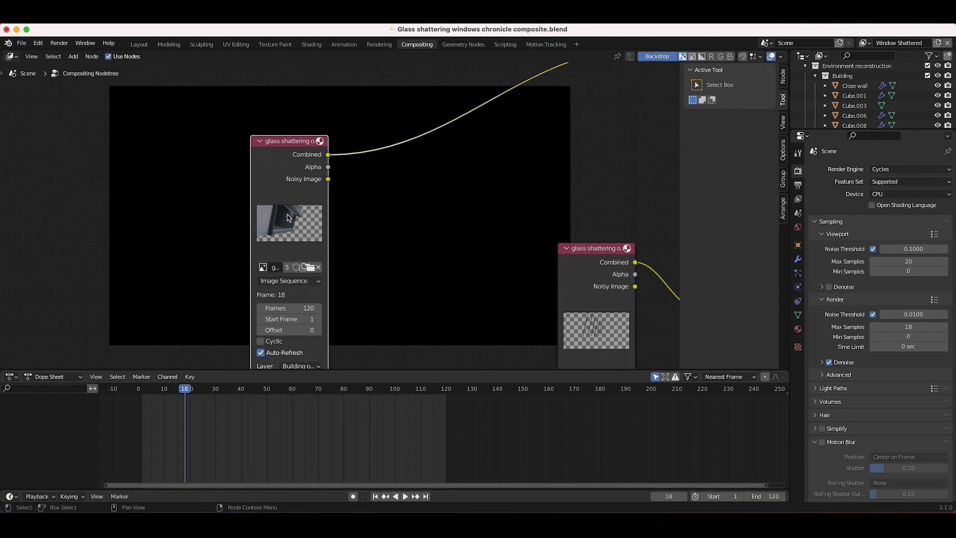
pyautogui.scroll(-2, 319, 227)
pyautogui.scroll(6, 319, 227)
pyautogui.hscroll(5, 319, 226)
# Connect the first Alpha Over's output to the Viewer to preview the open building over the footage
pyautogui.moveTo(442, 225); pyautogui.dragTo(506, 160)
pyautogui.click(534, 150)
pyautogui.scroll(8, 401, 175)
pyautogui.hscroll(7, 401, 175)
pyautogui.scroll(-5, 376, 177)
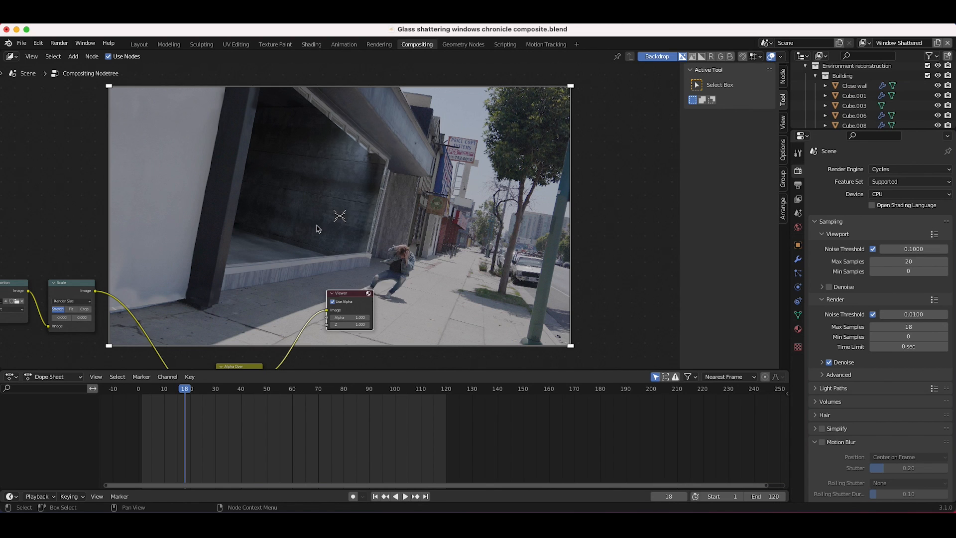
# Disconnect the Viewer from the first Alpha Over, move it along the tree and examine the window bars image and RGB Curves nodes
pyautogui.scroll(-5, 286, 242)
pyautogui.moveTo(283, 239); pyautogui.dragTo(252, 273)
pyautogui.moveTo(317, 224); pyautogui.dragTo(481, 222)
pyautogui.scroll(-10, 361, 310)
pyautogui.hscroll(-10, 363, 314)
pyautogui.hscroll(10, 457, 269)
pyautogui.scroll(-5, 496, 206)
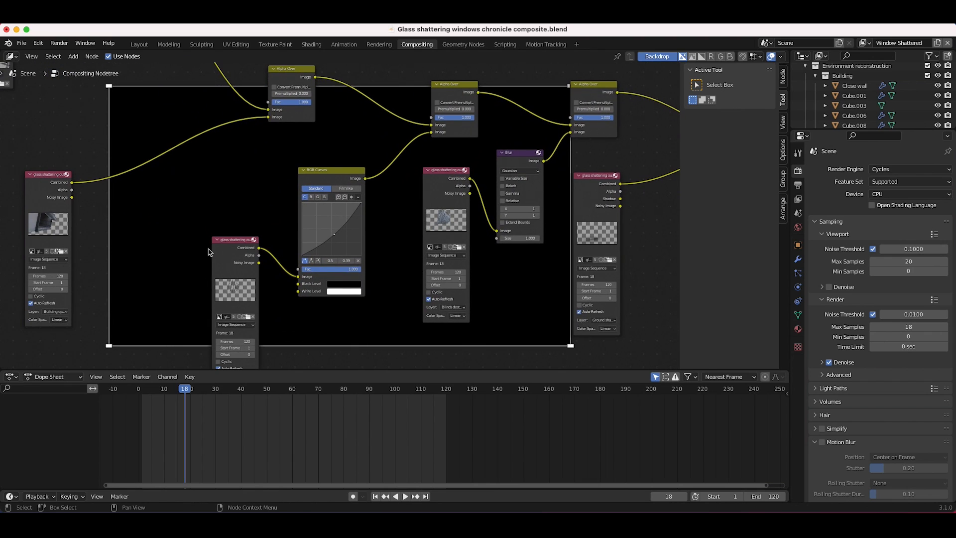
pyautogui.keyDown('ctrl'); pyautogui.scroll(3, 208, 252); pyautogui.keyUp('ctrl')
pyautogui.hscroll(-7, 346, 264)
pyautogui.hscroll(10, 362, 152)
# Connect the second Alpha Over's output to the Viewer and examine the RGB Curves node feeding the window bars
pyautogui.moveTo(366, 225); pyautogui.dragTo(462, 108)
pyautogui.scroll(5, 390, 192)
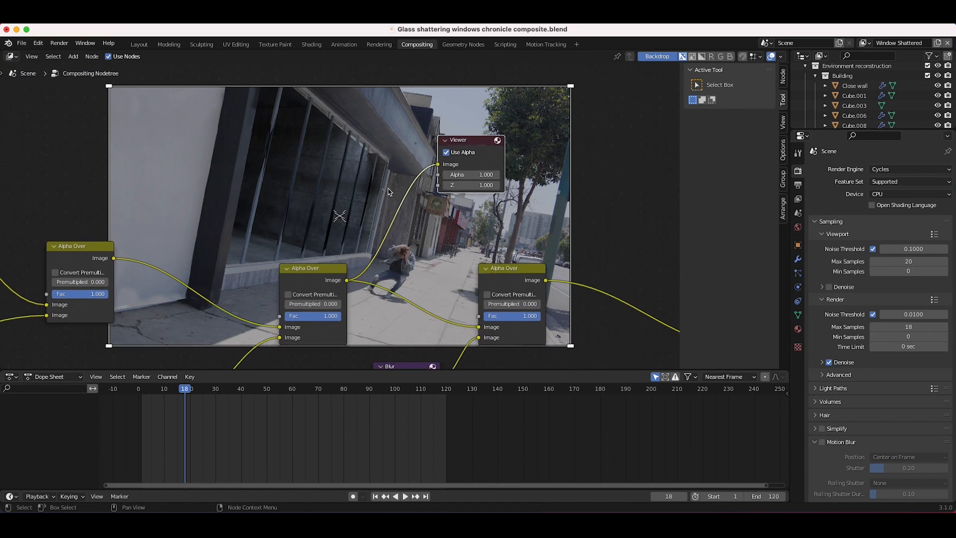
pyautogui.scroll(-10, 337, 223)
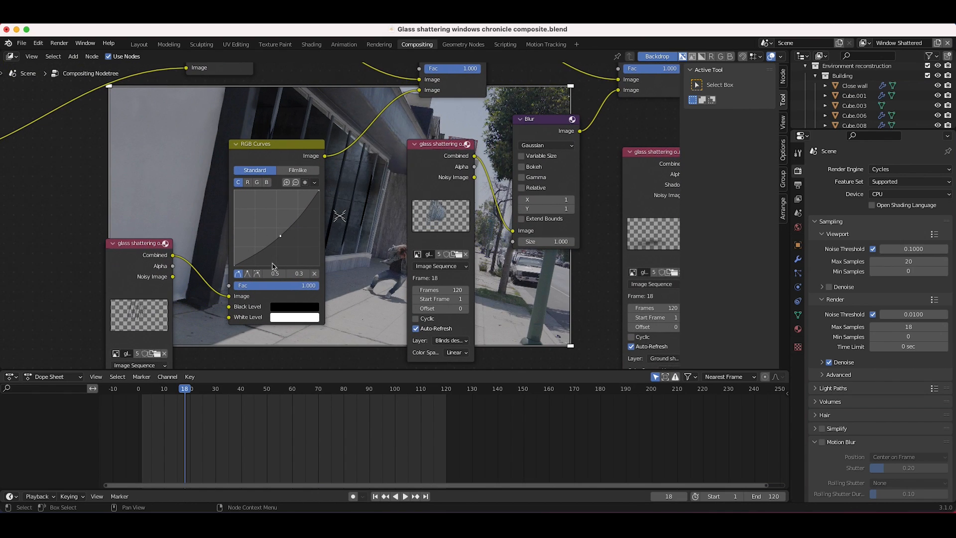
pyautogui.scroll(-5, 487, 122)
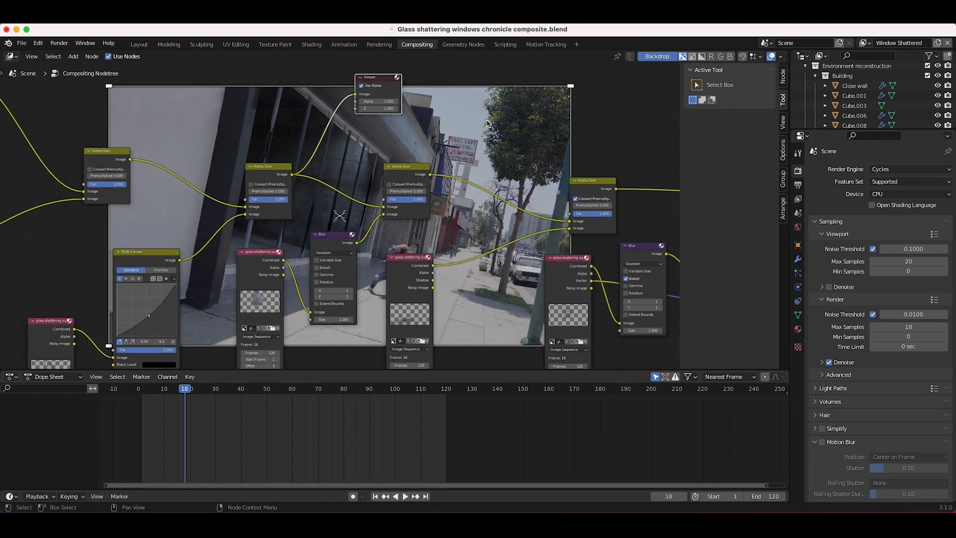
# Move the Viewer node beside the third Alpha Over and connect that node's output to preview the destroyed blinds
pyautogui.scroll(5, 180, 184)
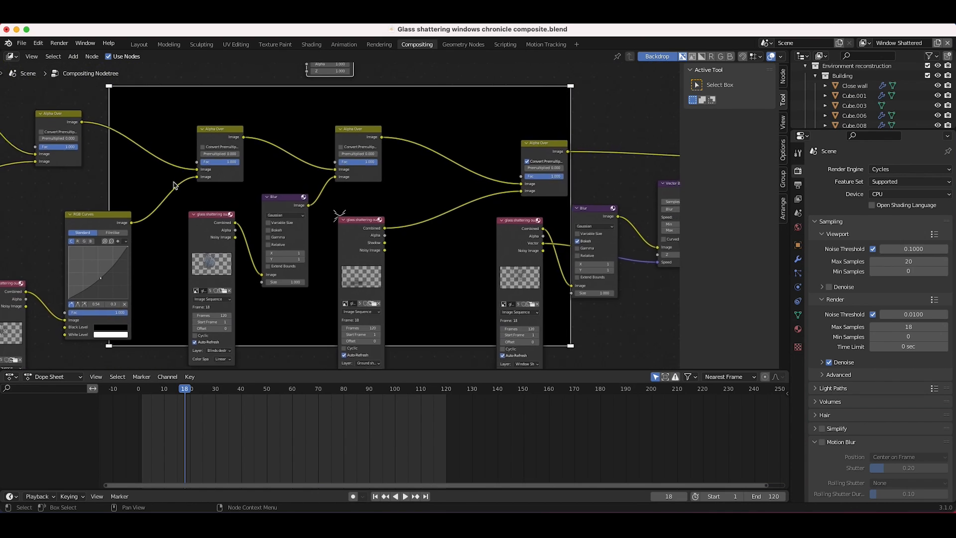
pyautogui.hscroll(3, 278, 103)
pyautogui.moveTo(265, 143); pyautogui.dragTo(393, 187)
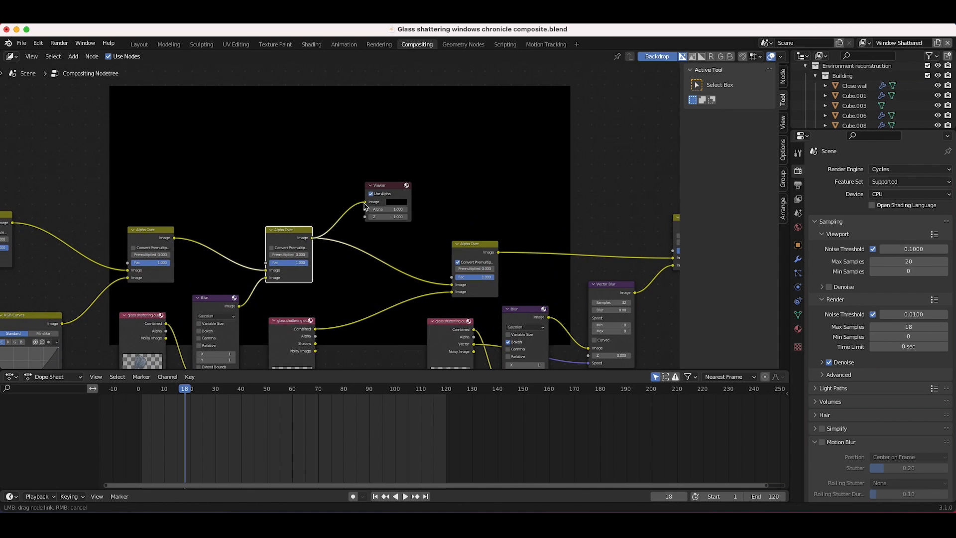
pyautogui.keyDown('ctrl'); pyautogui.keyDown('shift'); pyautogui.click(312, 229); pyautogui.keyUp('shift'); pyautogui.keyUp('ctrl')
pyautogui.moveTo(342, 263); pyautogui.dragTo(438, 223, button='middle')
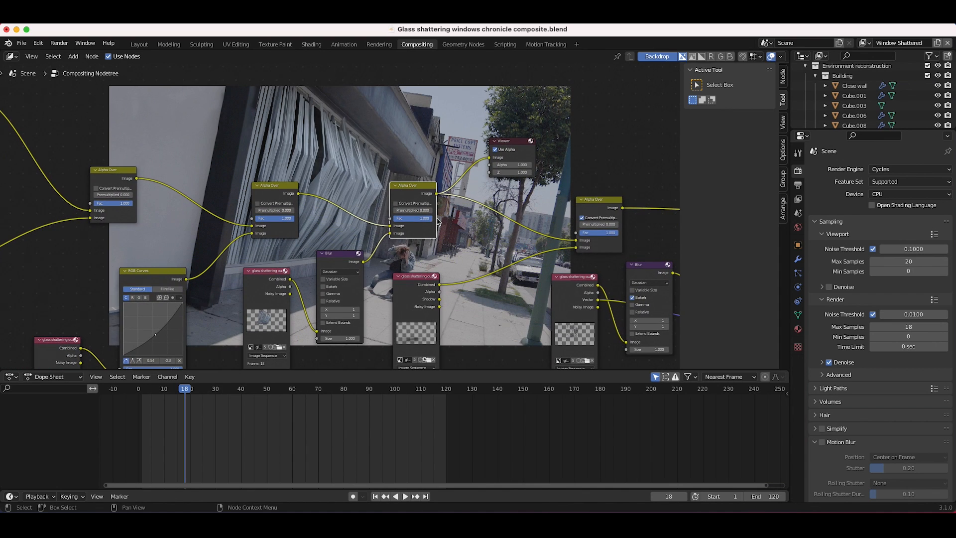
# Examine the destroyed blinds preview and the nodes feeding it, and select the blinds image sequence node
pyautogui.scroll(8, 376, 124)
pyautogui.hscroll(5, 375, 125)
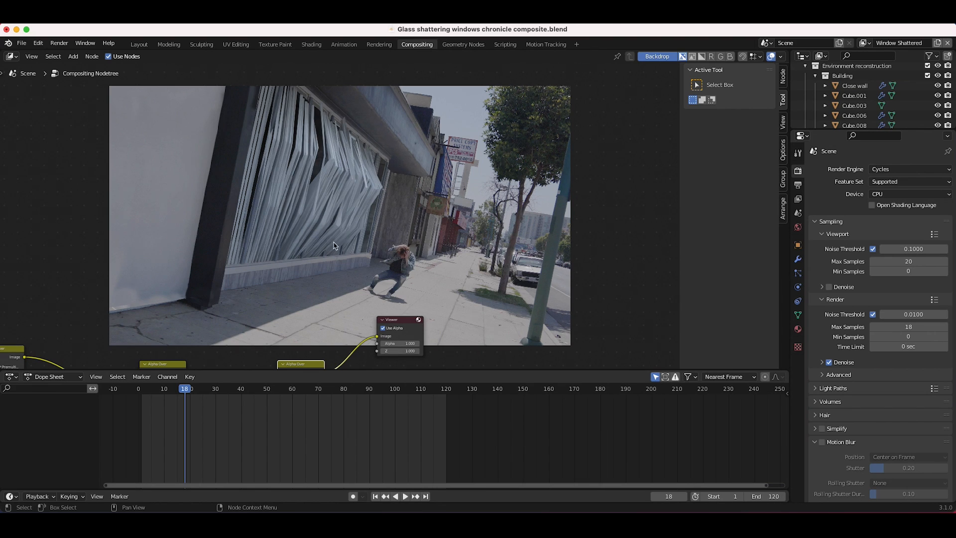
pyautogui.scroll(-10, 317, 190)
pyautogui.hscroll(-6, 316, 190)
pyautogui.scroll(-2, 259, 246)
pyautogui.hscroll(-5, 259, 246)
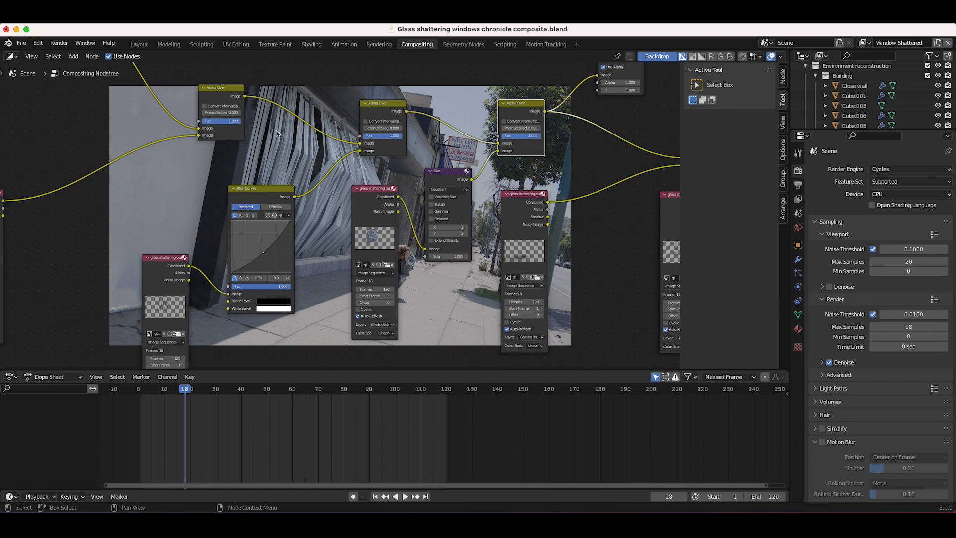
pyautogui.click(366, 219)
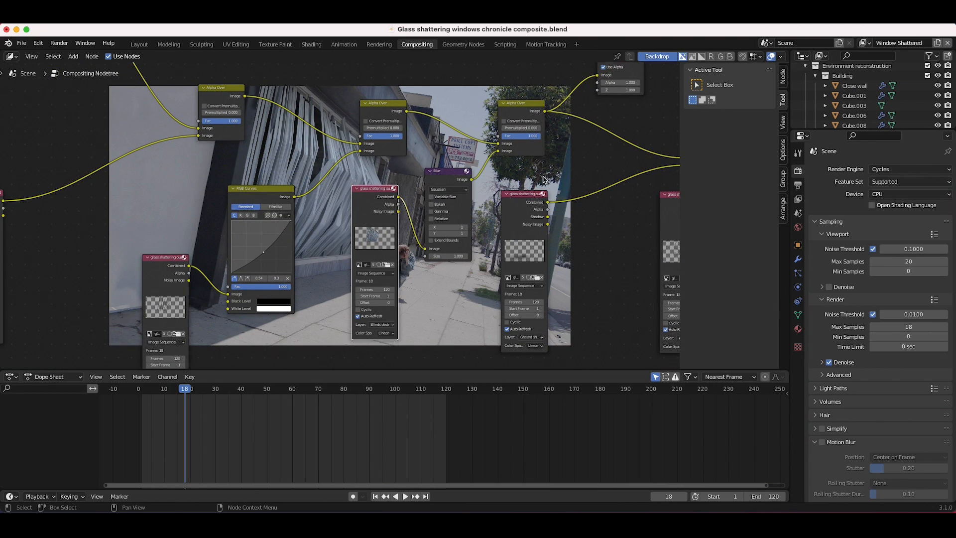
# Widen the ground shadow image sequence node so that its thumbnail preview is larger
pyautogui.hscroll(15, 544, 179)
pyautogui.scroll(-4, 544, 179)
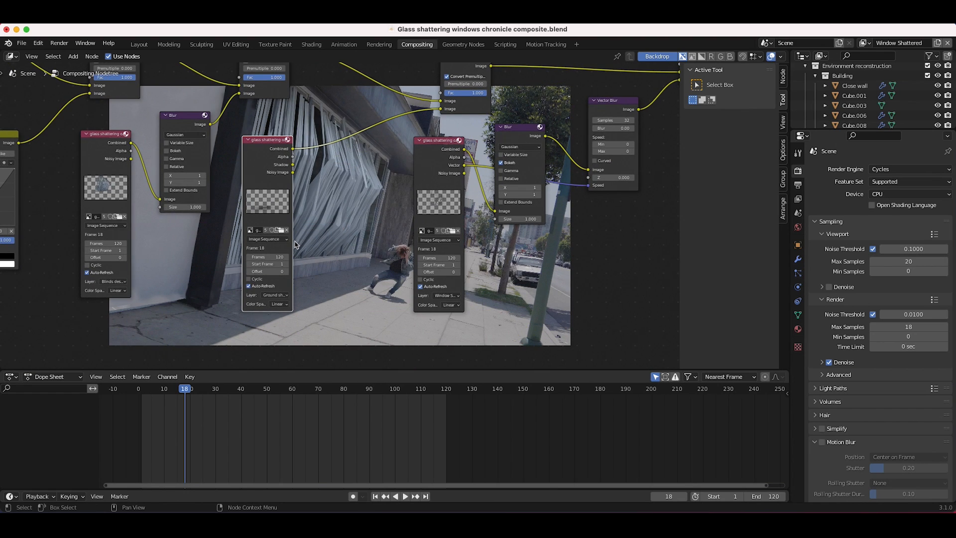
pyautogui.moveTo(293, 243); pyautogui.dragTo(341, 243)
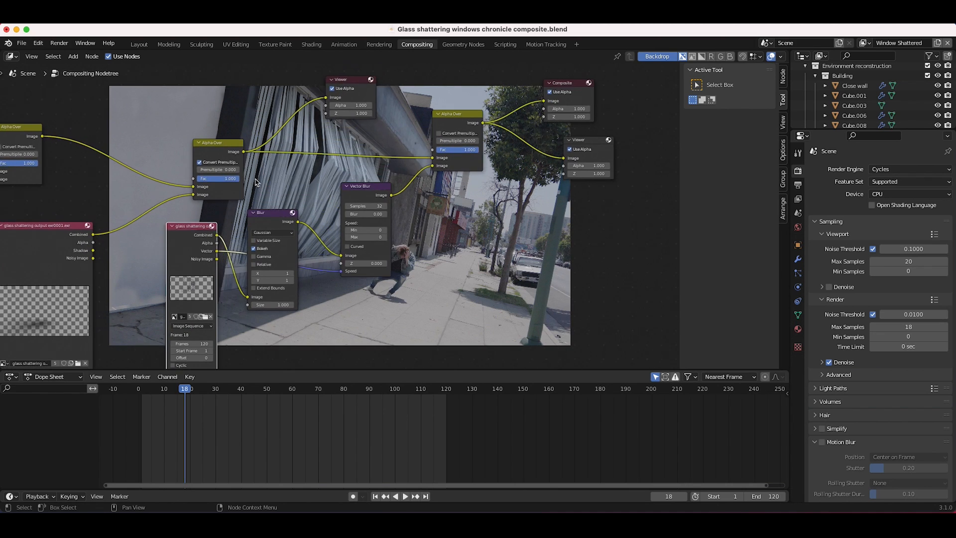
# Delete the Viewer connected to the fourth Alpha Over, keeping the Viewer on the final Alpha Over to preview the shattered glass
pyautogui.moveTo(256, 183); pyautogui.dragTo(246, 205, button='middle')
pyautogui.moveTo(348, 105); pyautogui.dragTo(498, 76)
pyautogui.press('x')
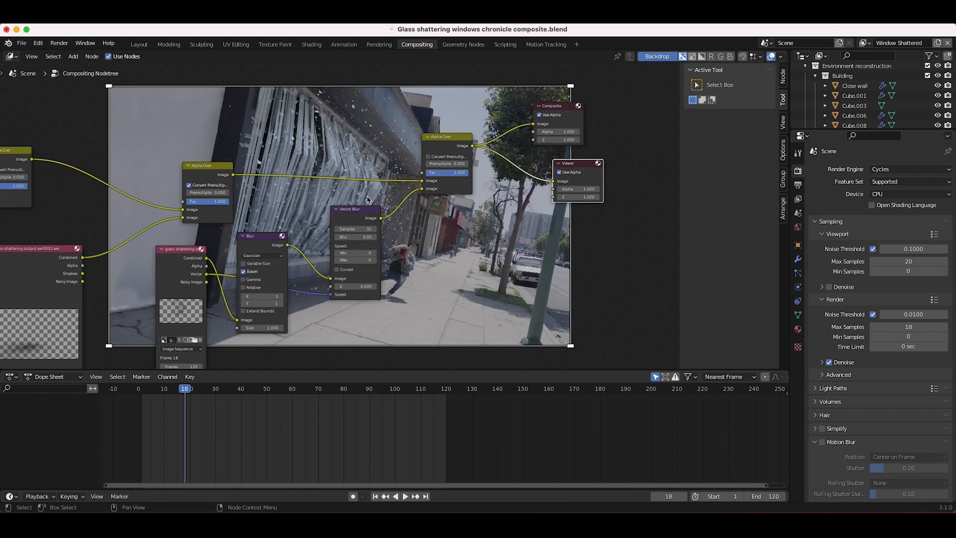
# Examine the final shattered glass composite in the backdrop along with the Vector Blur, last Alpha Over and Composite nodes
pyautogui.moveTo(305, 311); pyautogui.dragTo(361, 279, button='middle')
pyautogui.scroll(3, 361, 279)
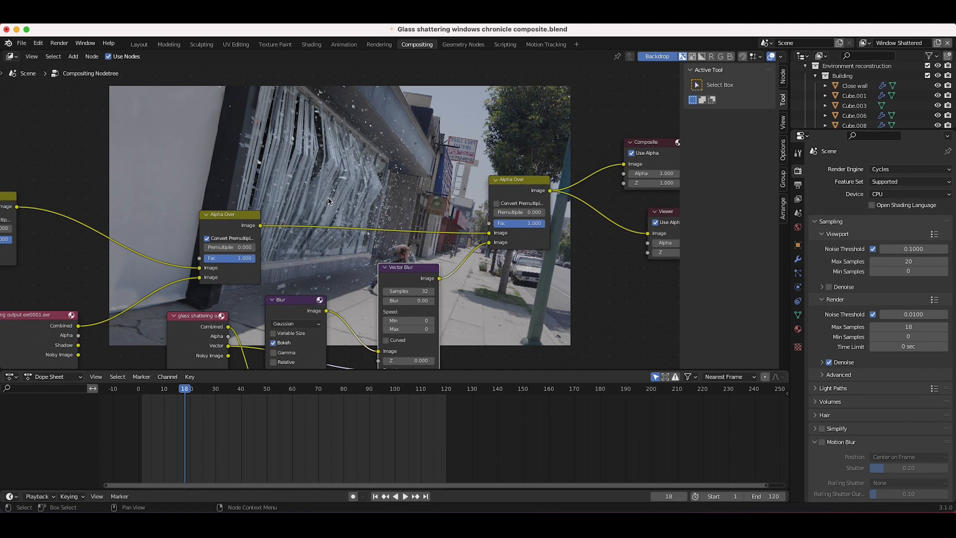
pyautogui.scroll(5, 355, 189)
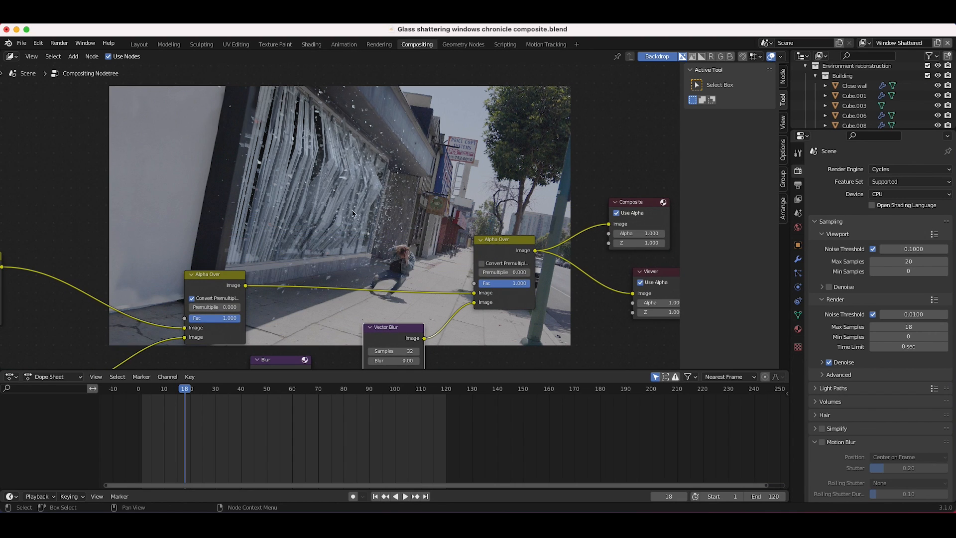
pyautogui.hscroll(-5, 251, 189)
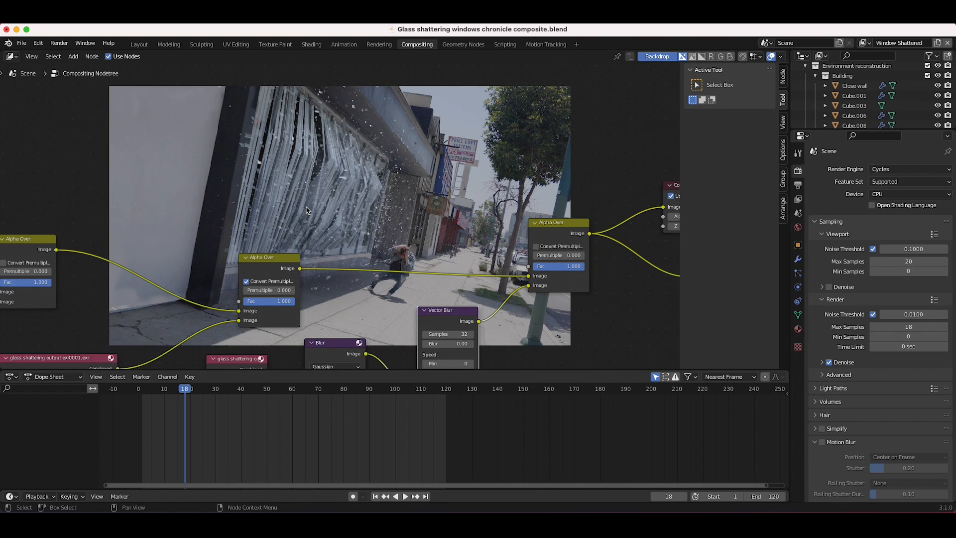
pyautogui.scroll(5, 307, 209)
pyautogui.hscroll(4, 314, 202)
pyautogui.scroll(-1, 321, 196)
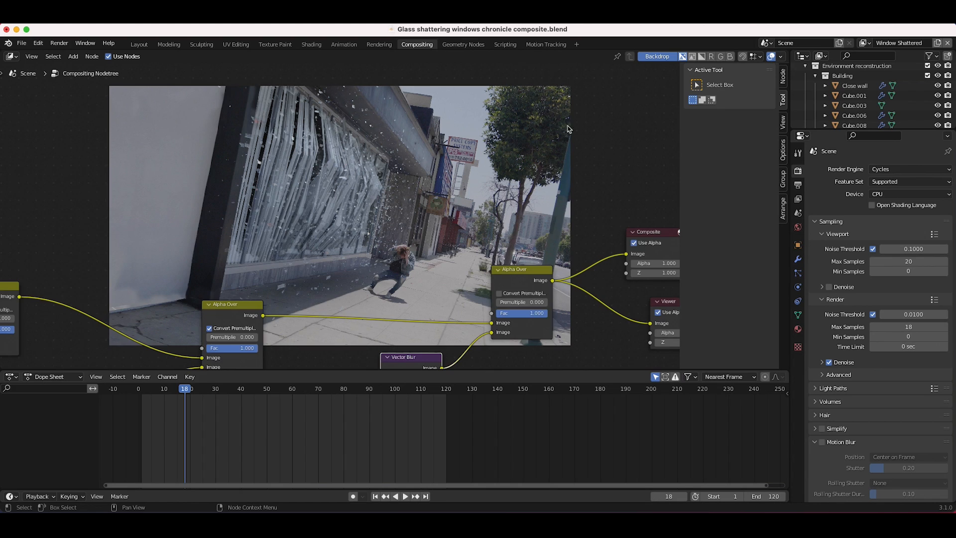
pyautogui.scroll(1, 312, 259)
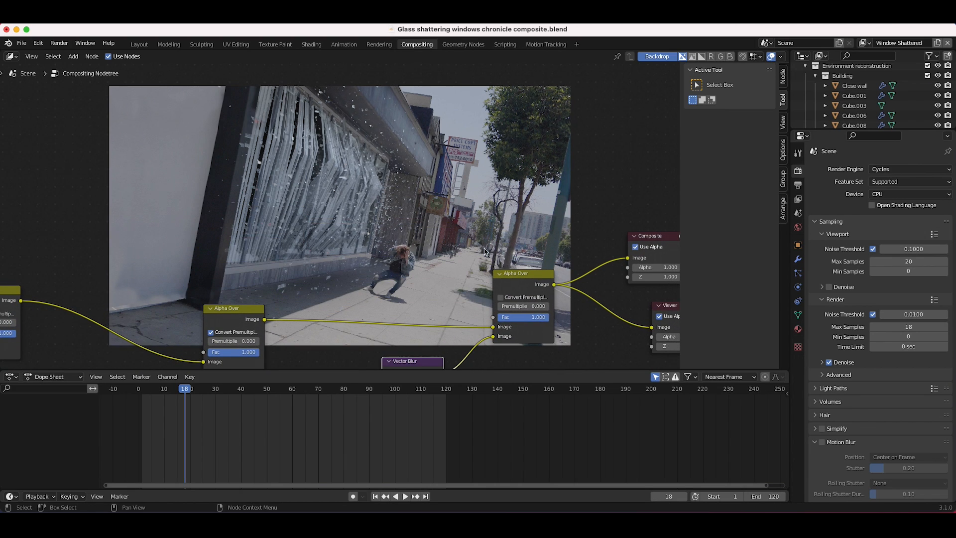
pyautogui.scroll(-2, 481, 226)
pyautogui.hscroll(-3, 481, 226)
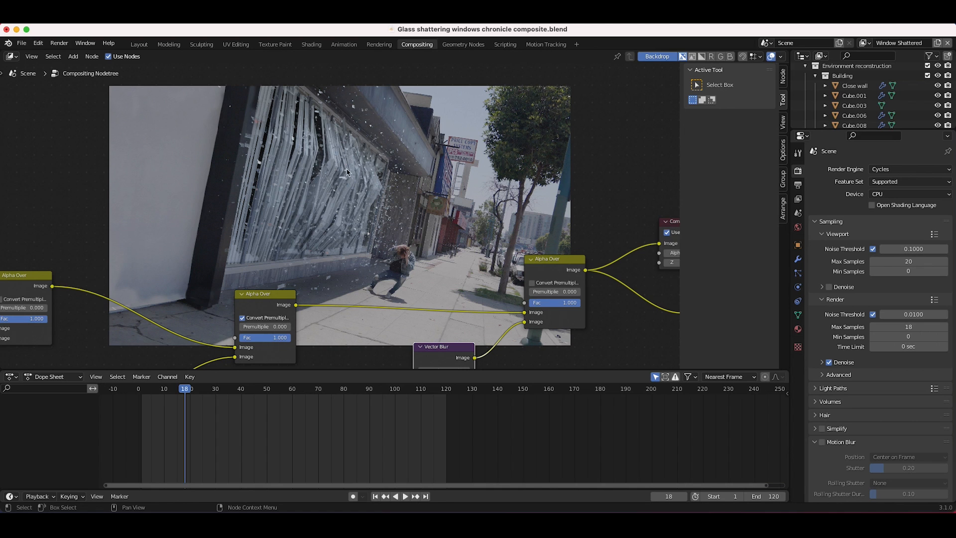
pyautogui.scroll(-6, 320, 213)
pyautogui.hscroll(-3, 320, 212)
pyautogui.scroll(7, 320, 212)
pyautogui.hscroll(3, 320, 212)
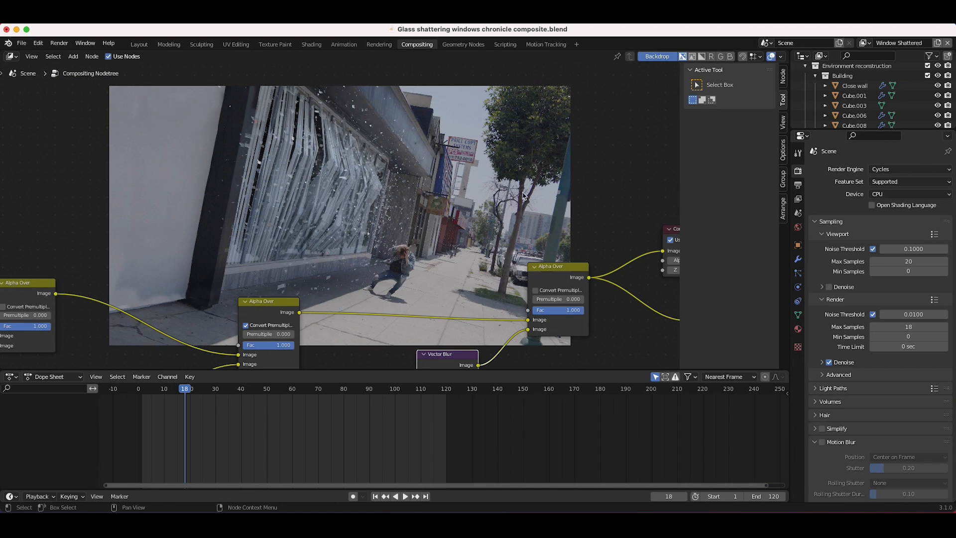
pyautogui.scroll(-10, 291, 213)
pyautogui.hscroll(20, 291, 213)
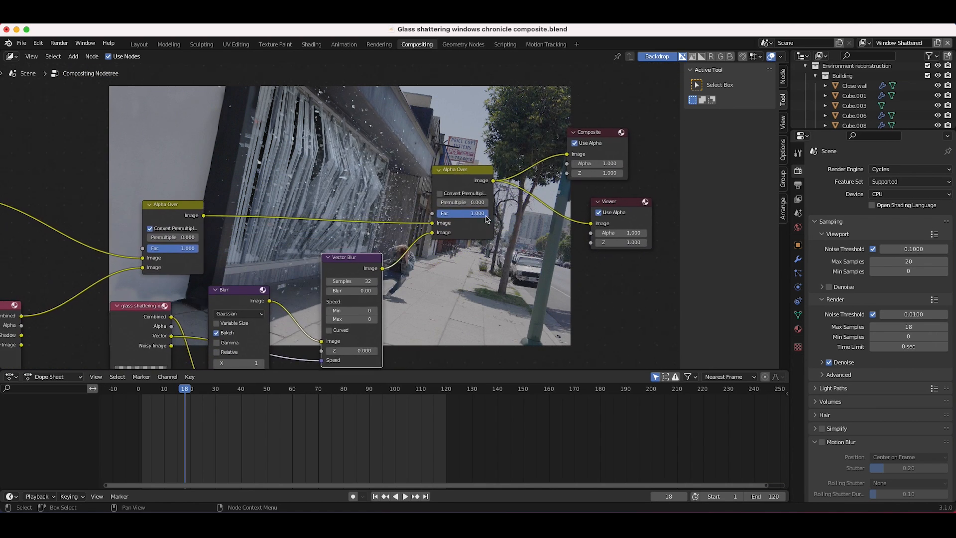
pyautogui.scroll(15, 407, 177)
pyautogui.hscroll(8, 407, 177)
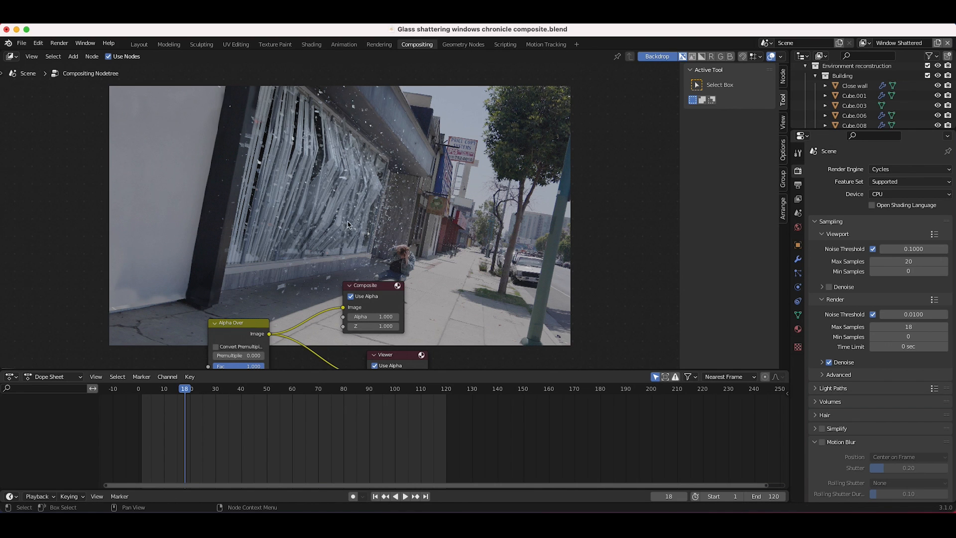
pyautogui.scroll(-11, 418, 202)
pyautogui.hscroll(-8, 418, 201)
pyautogui.hscroll(18, 418, 201)
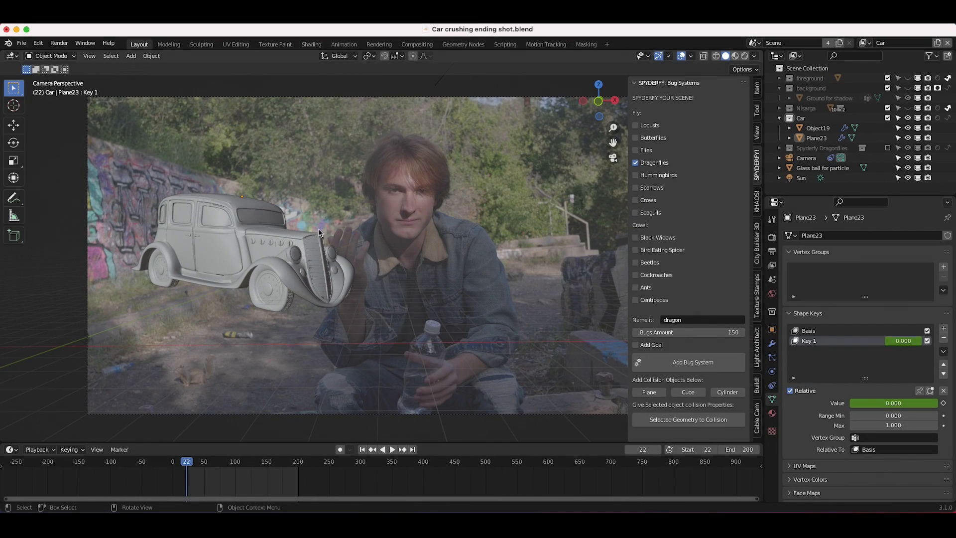
# Select the car, exclude the Car collection from the view layer and play the footage without it, stopping at frame 75
pyautogui.keyDown('shift'); pyautogui.moveTo(452, 261); pyautogui.dragTo(417, 277, button='middle'); pyautogui.keyUp('shift')
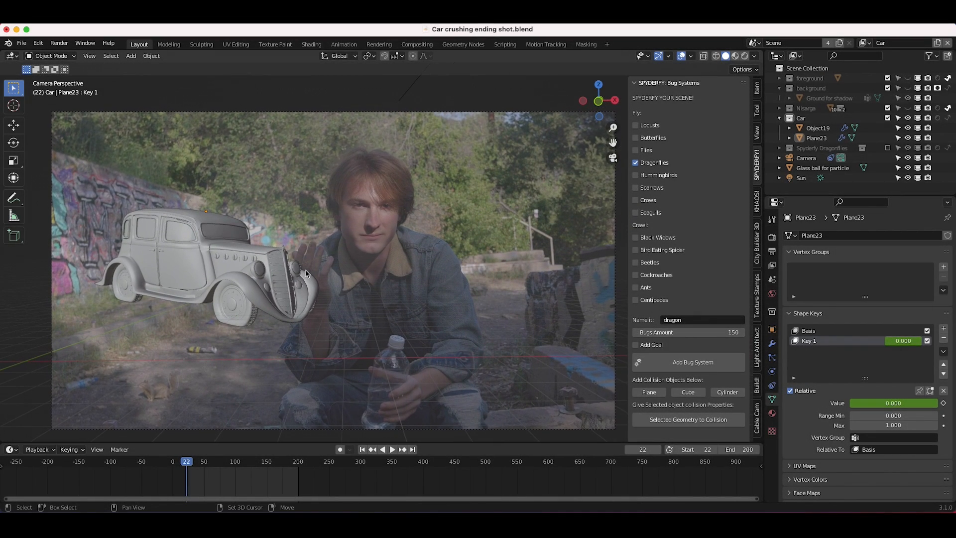
pyautogui.click(257, 249)
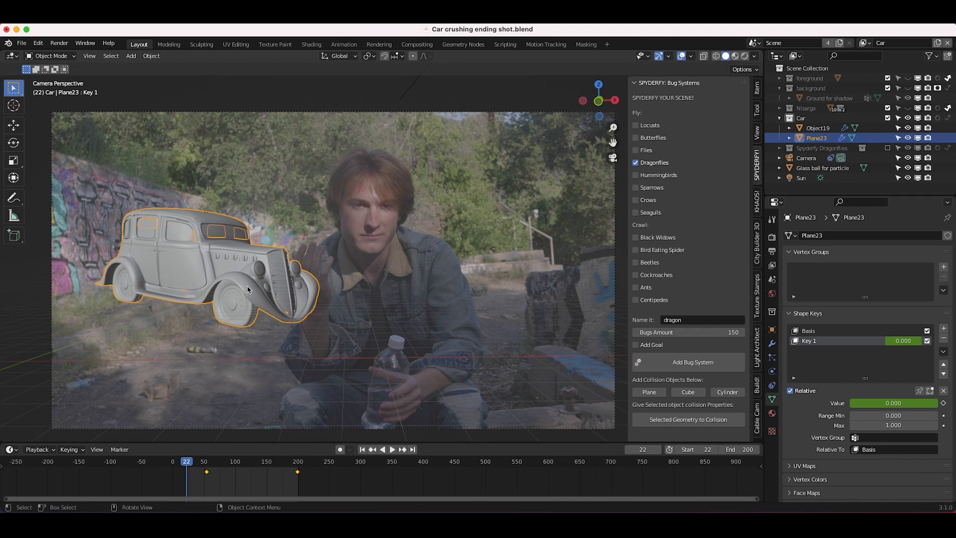
pyautogui.press('Right')
pyautogui.click(888, 118)
pyautogui.press('space')
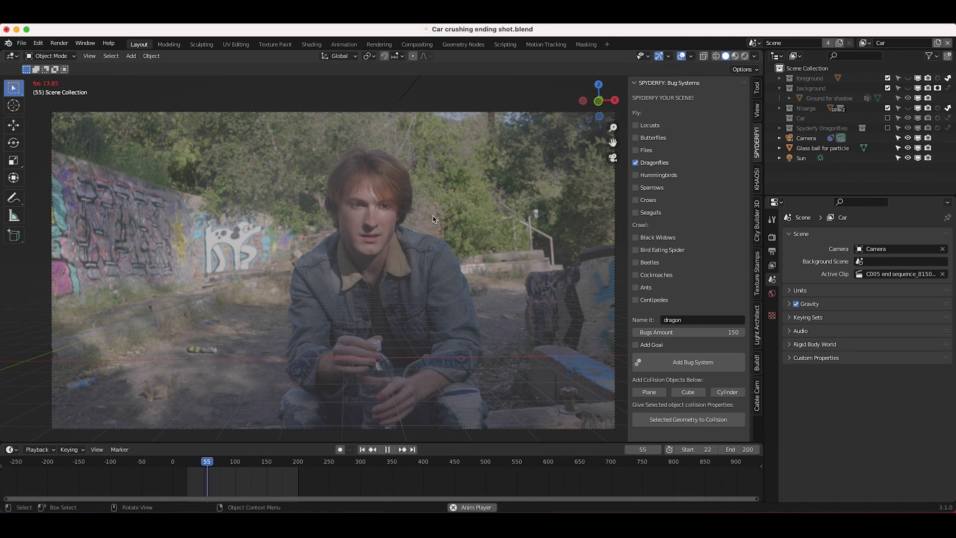
pyautogui.click(388, 449)
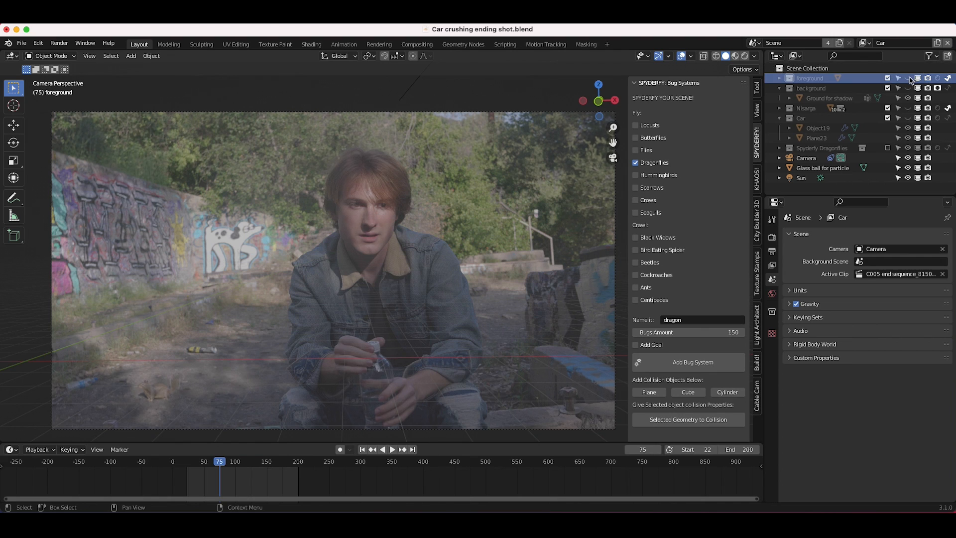
# Show the foreground collection, select the ground plane for the grass and check it in wireframe before returning to solid shading
pyautogui.click(909, 79)
pyautogui.click(231, 315)
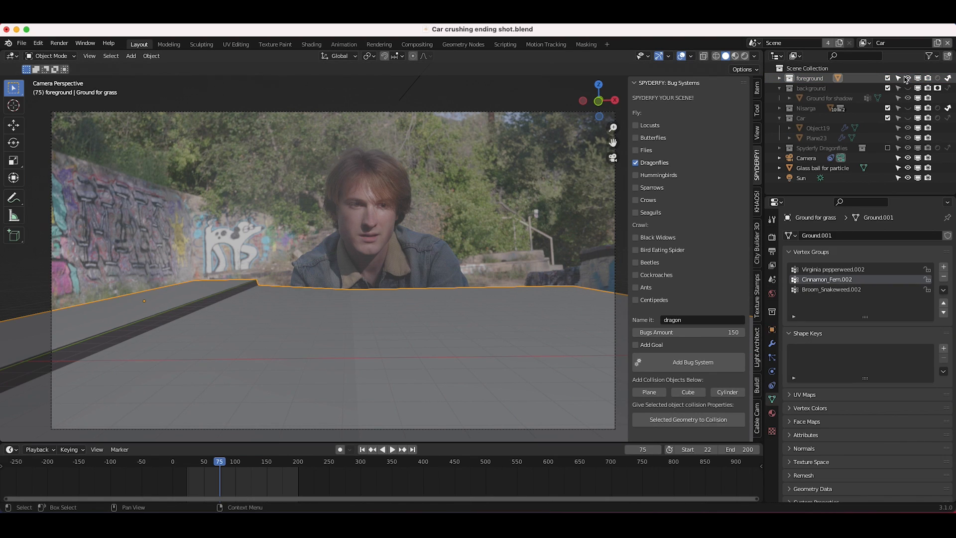
pyautogui.press('z')
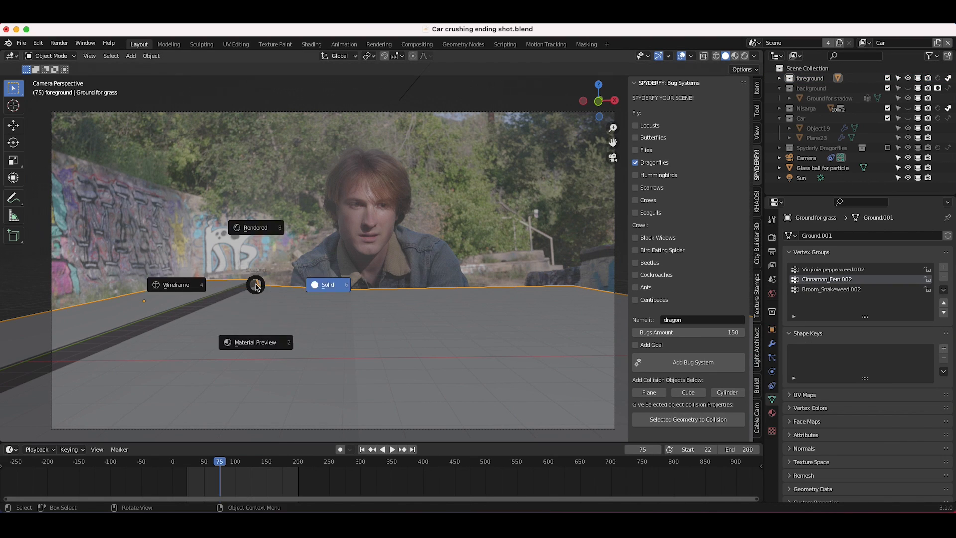
pyautogui.click(175, 284)
pyautogui.press('z')
pyautogui.click(324, 342)
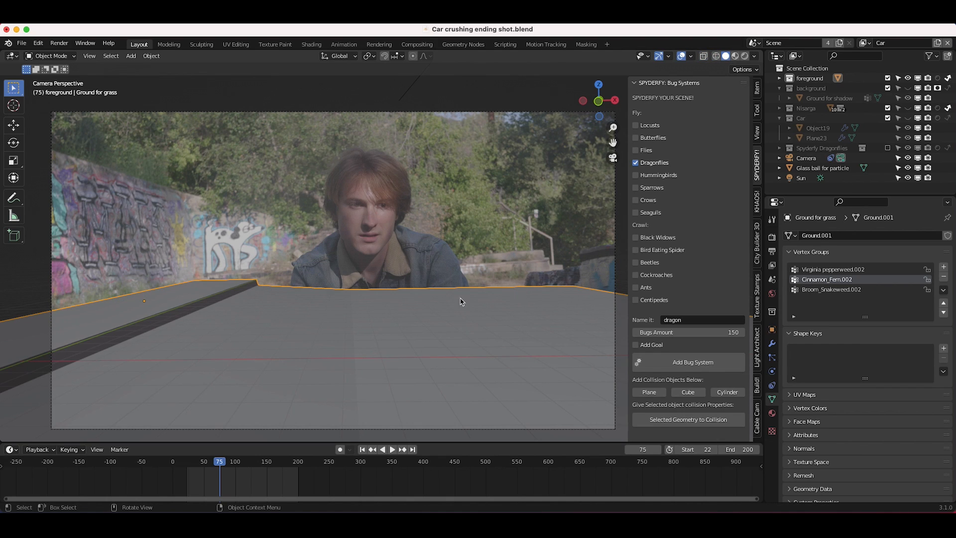
# Show the Car collection in rendered viewport shading and select the car
pyautogui.click(413, 114)
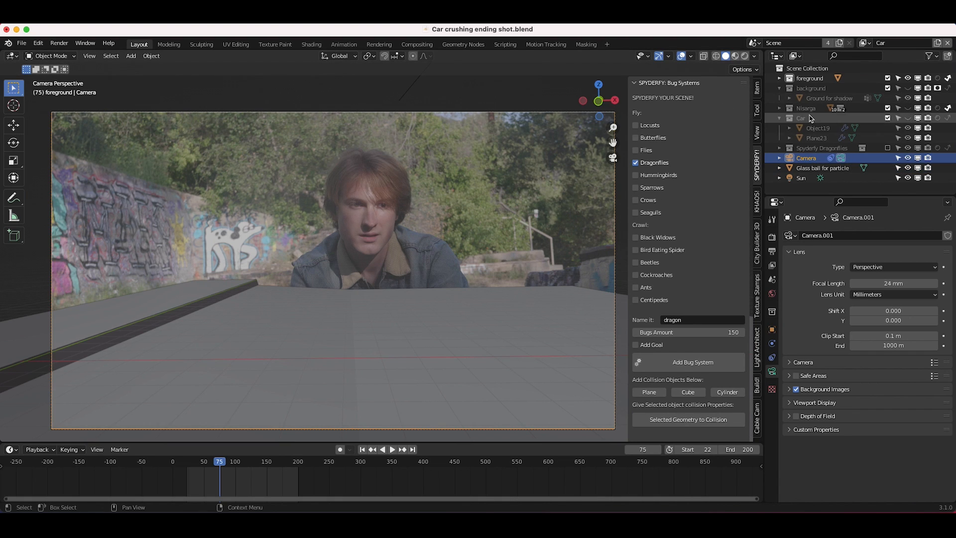
pyautogui.press('z')
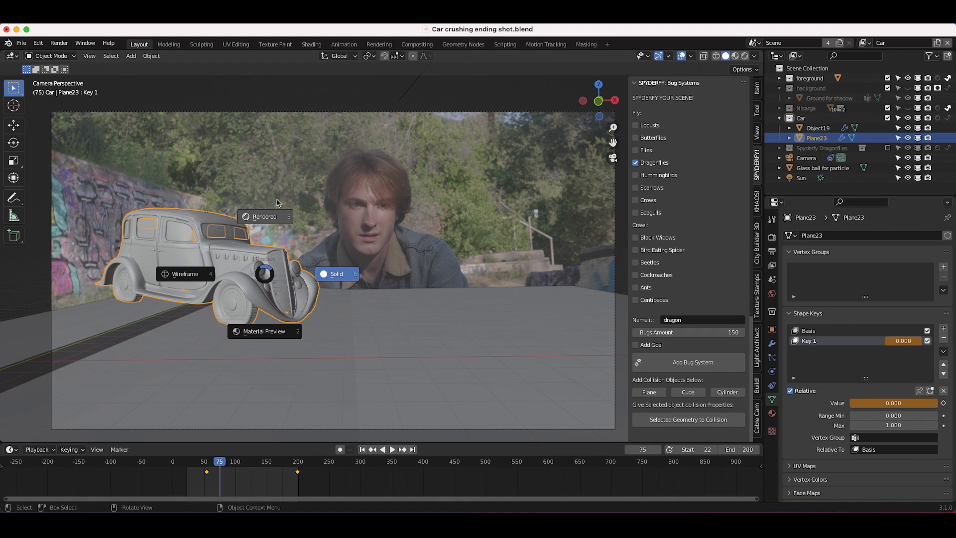
pyautogui.click(276, 211)
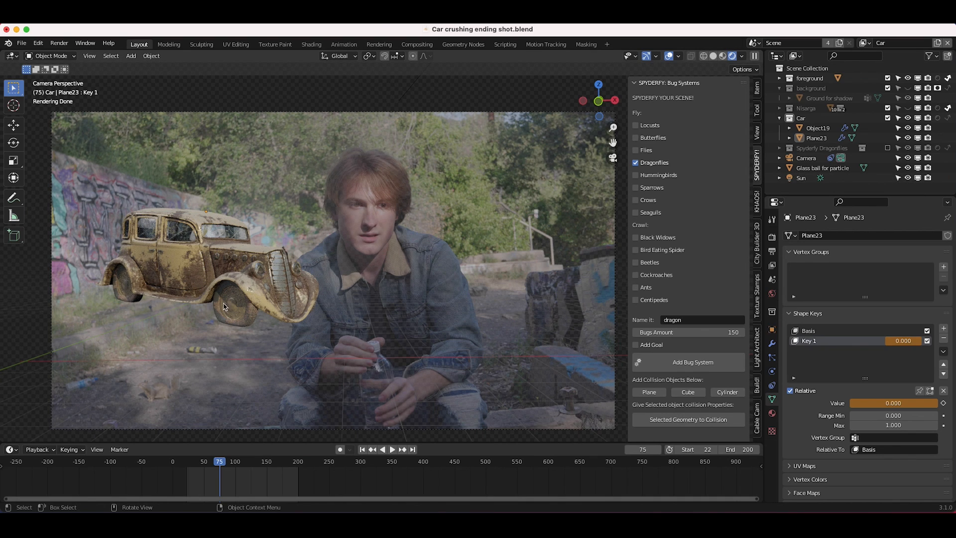
pyautogui.click(212, 260)
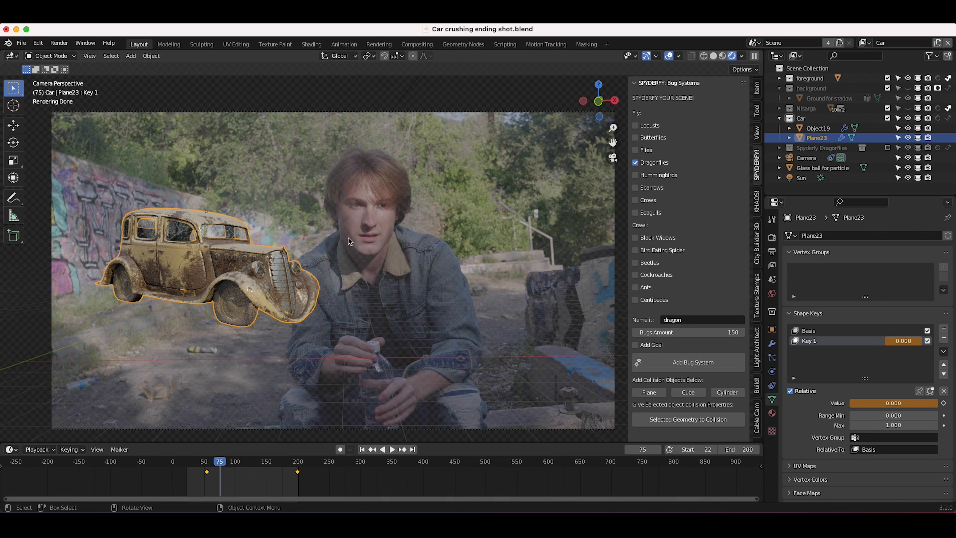
# Leave the camera view, select the Sun light and view its placement relative to the car
pyautogui.scroll(-5, 312, 250)
pyautogui.moveTo(312, 250); pyautogui.dragTo(561, 284, button='middle')
pyautogui.scroll(-5, 401, 231)
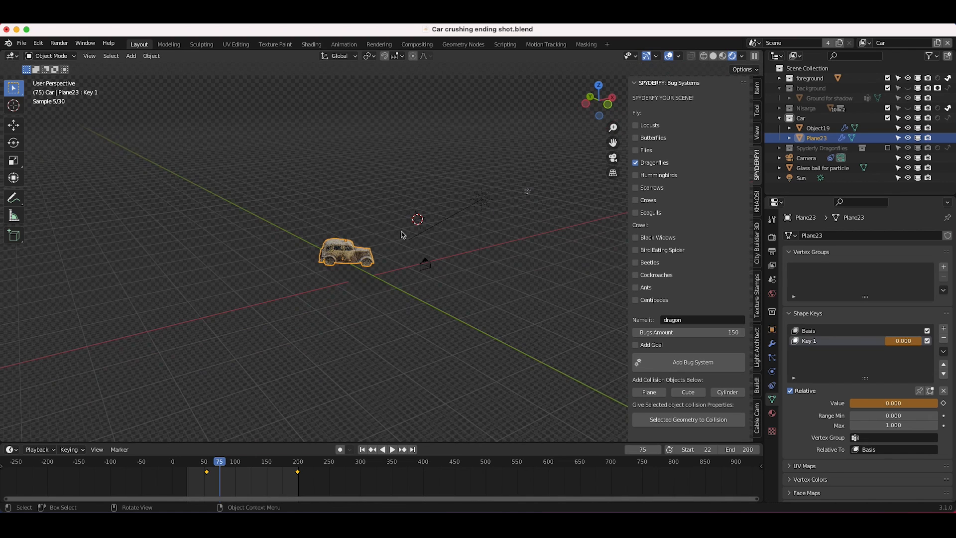
pyautogui.click(483, 205)
pyautogui.moveTo(444, 248); pyautogui.dragTo(466, 246, button='middle')
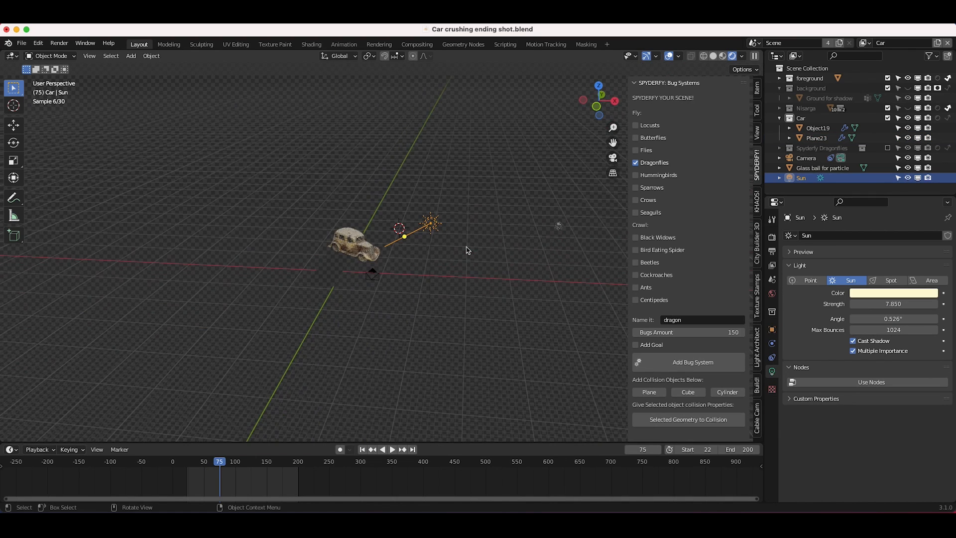
# Look through the active camera, inspect the front of the rusty car up close and return to the camera view
pyautogui.click(89, 56)
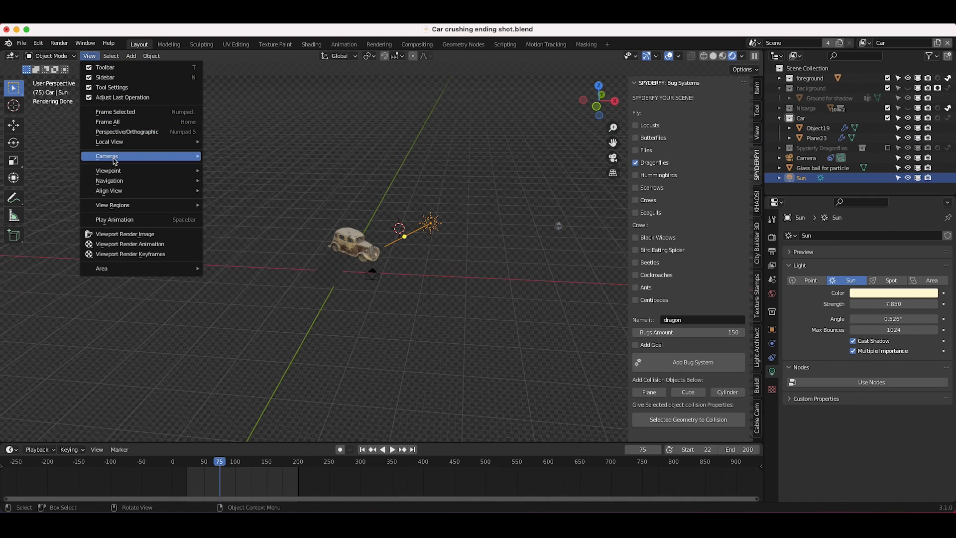
pyautogui.moveTo(118, 171)
pyautogui.click(231, 171)
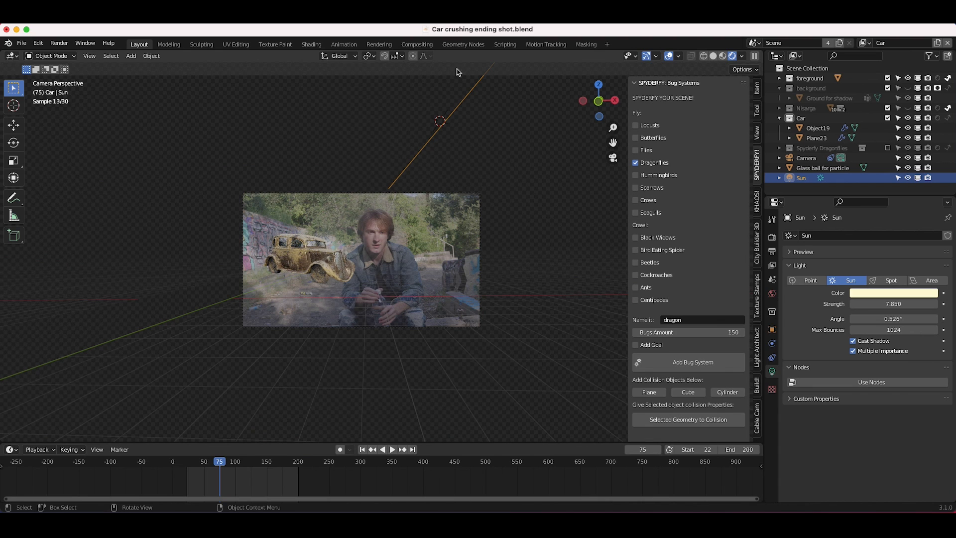
pyautogui.moveTo(319, 282); pyautogui.dragTo(320, 284, button='middle')
pyautogui.scroll(10, 319, 282)
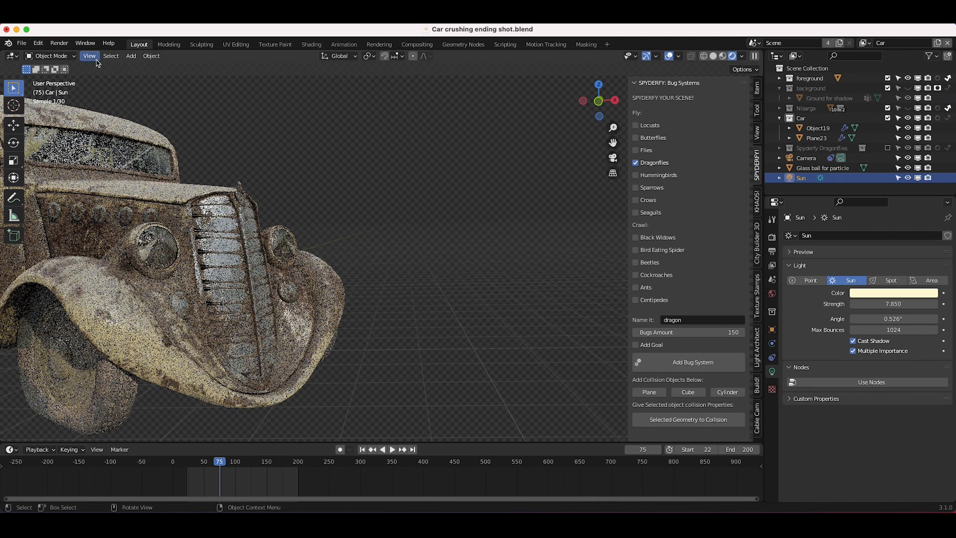
pyautogui.click(91, 57)
pyautogui.press('KP_0')
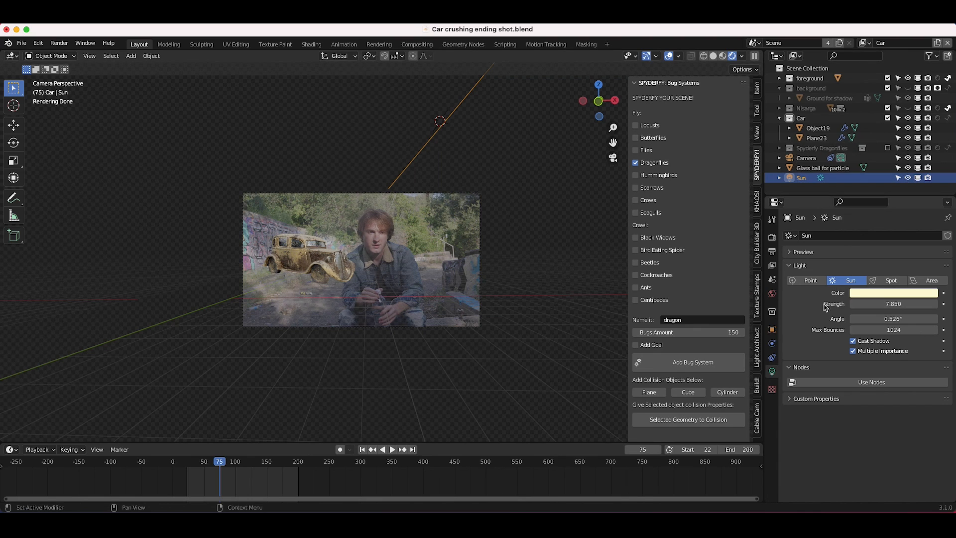
# Show the world's HDR lighting settings, then return to solid shading and select the car body for a closer look without the sidebar
pyautogui.click(772, 293)
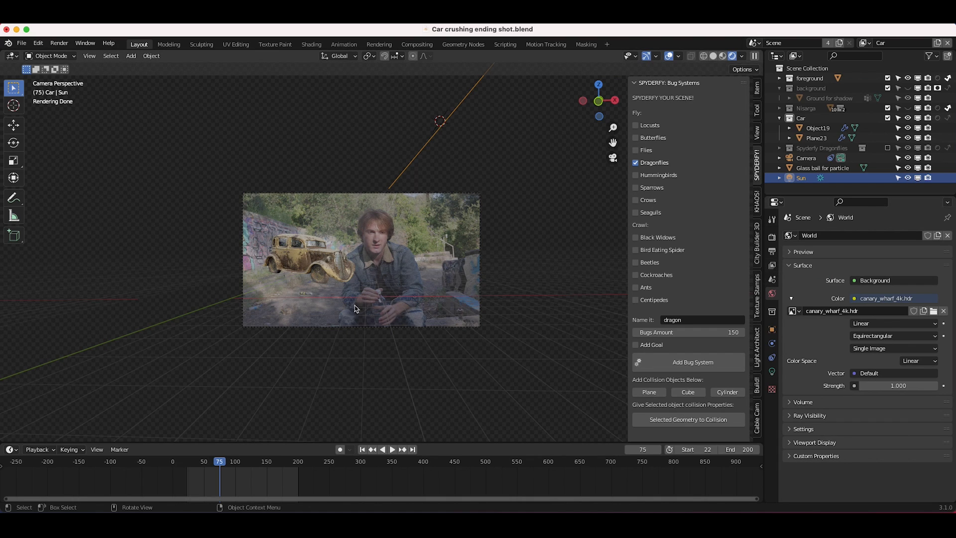
pyautogui.press('z')
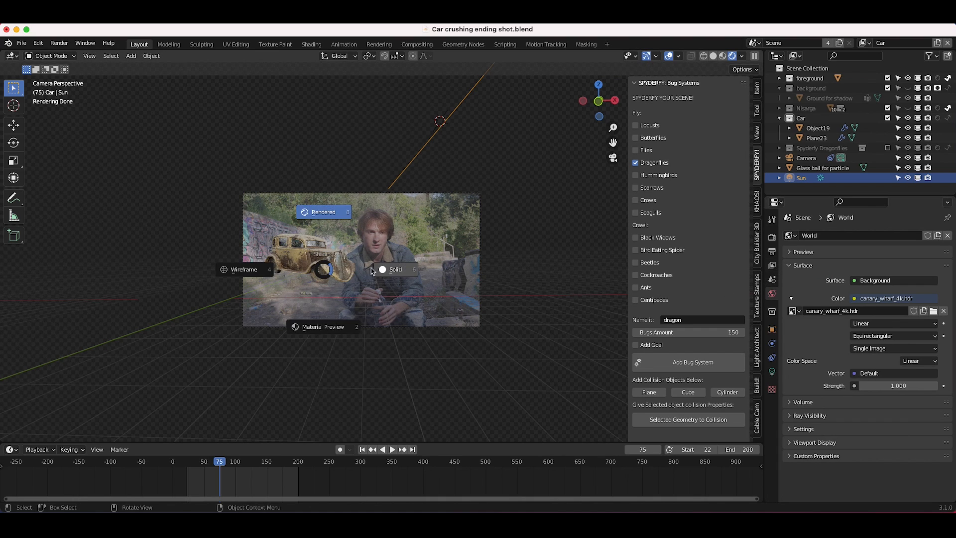
pyautogui.click(396, 269)
pyautogui.click(310, 262)
pyautogui.scroll(4, 315, 259)
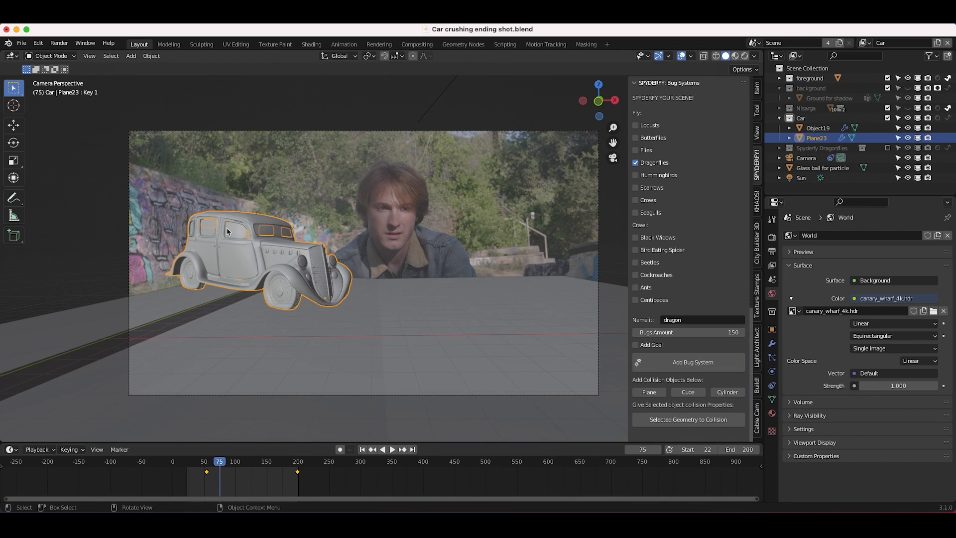
pyautogui.press('n')
pyautogui.scroll(3, 395, 231)
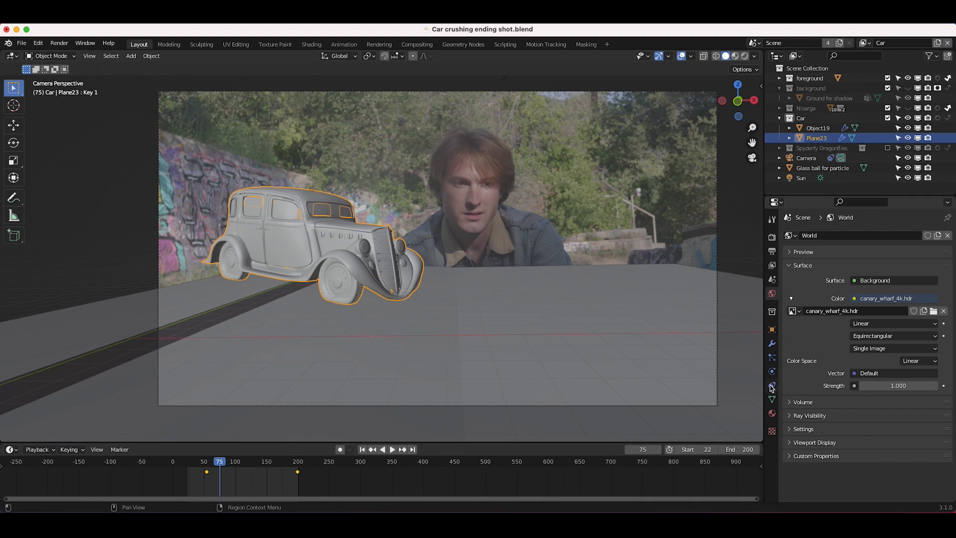
# Show the car body's shape keys, selecting Basis and returning to Key 1
pyautogui.click(771, 400)
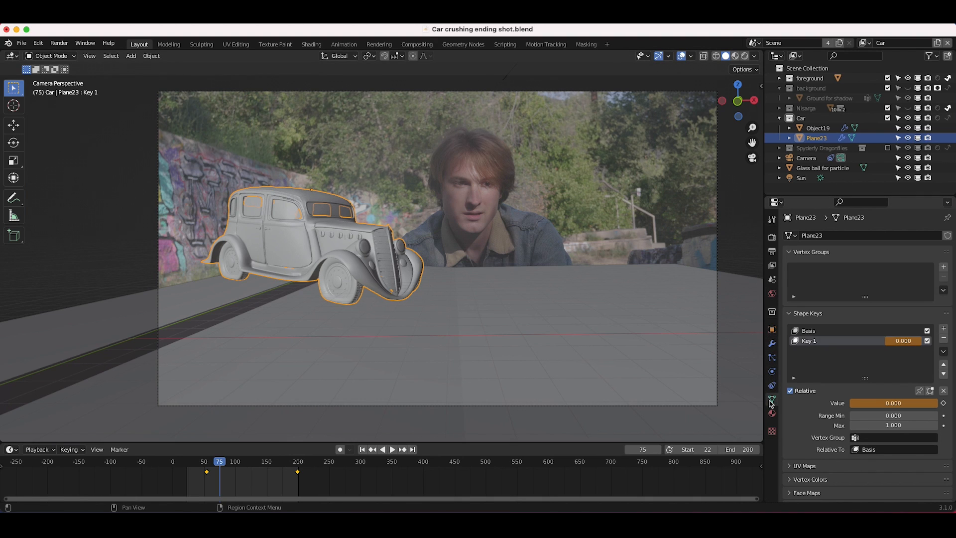
pyautogui.click(809, 331)
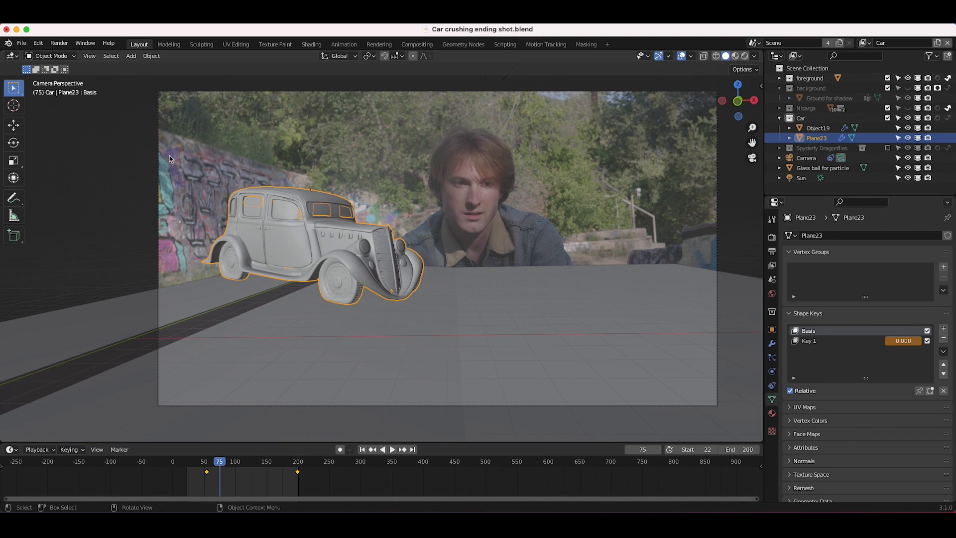
pyautogui.click(816, 343)
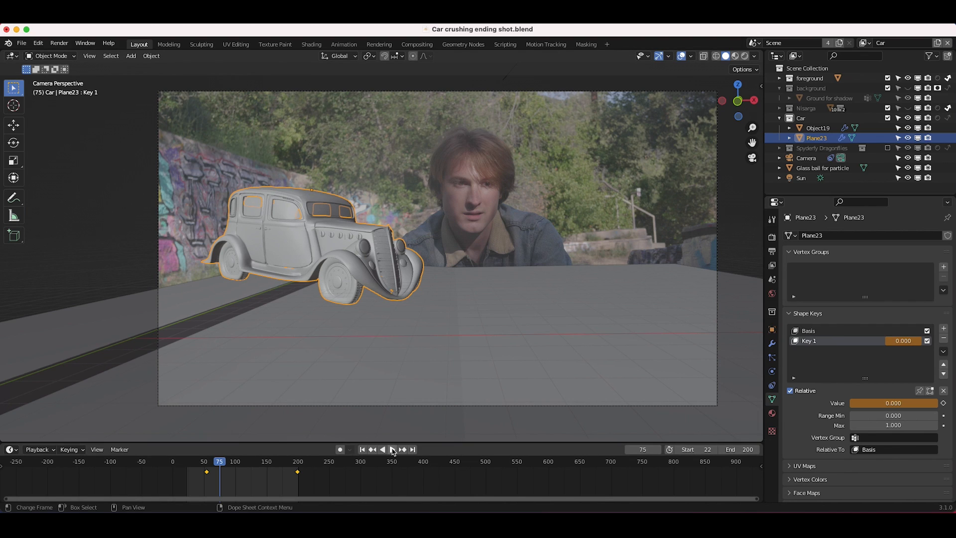
# Inspect the crushed car and its shape keys at frame 192, and return to start frame 22
pyautogui.click(293, 464)
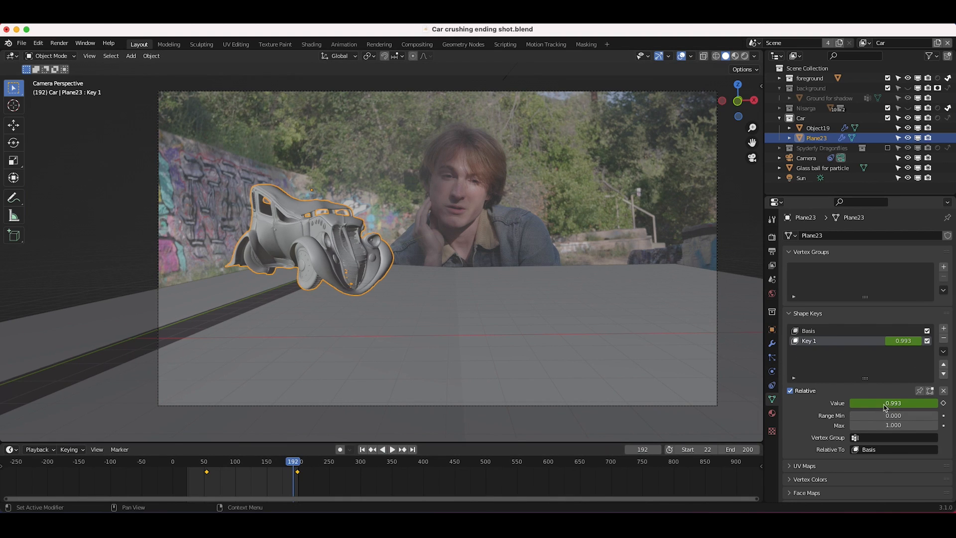
pyautogui.click(810, 332)
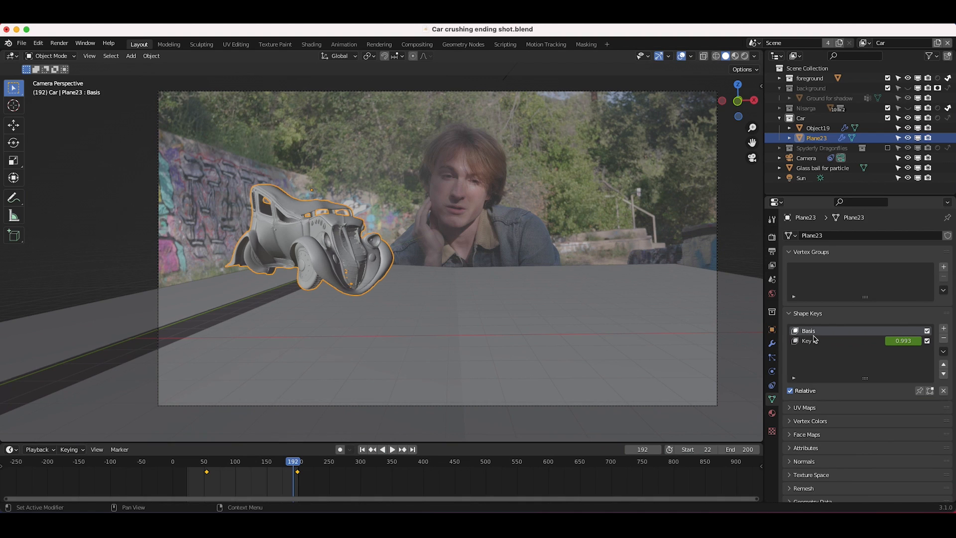
pyautogui.click(809, 341)
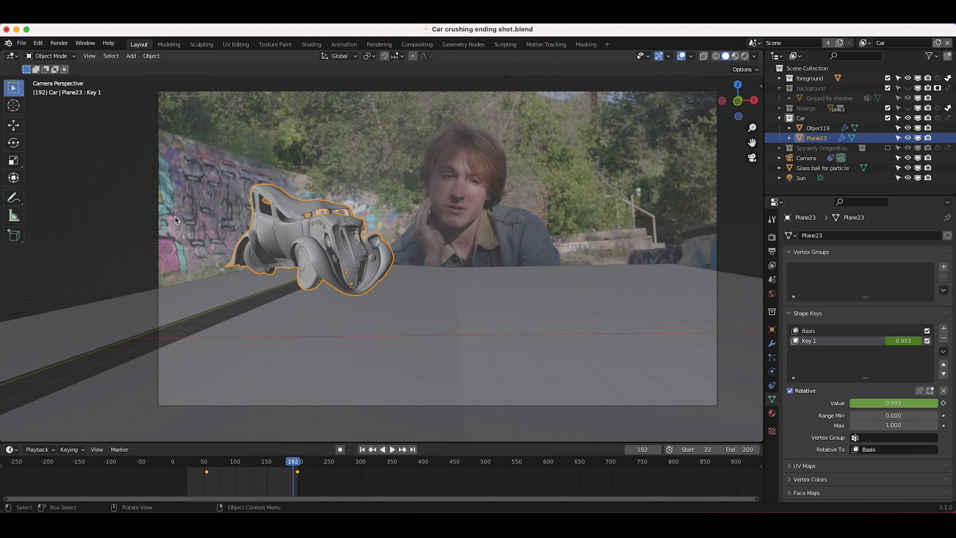
pyautogui.hotkey('shift', 'Left')
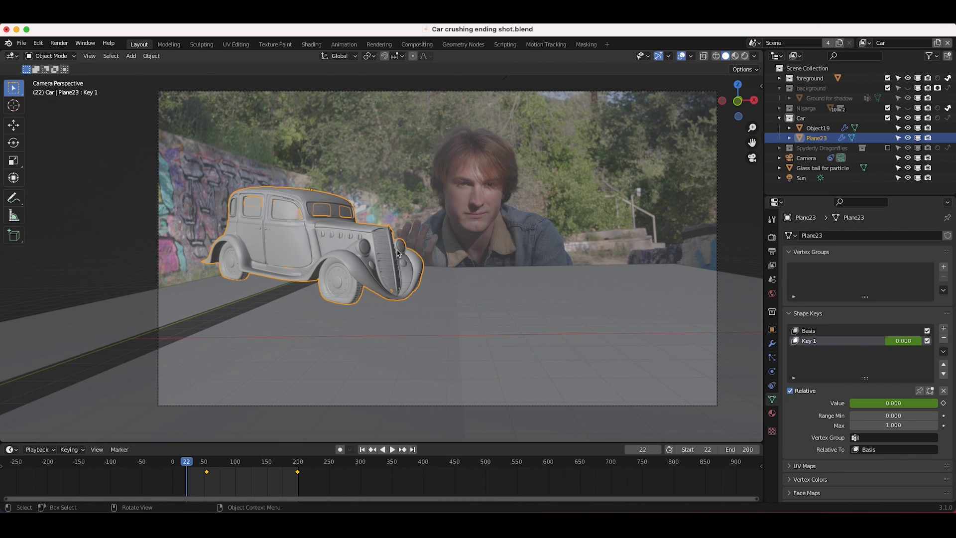
# Select the car's glass, check it at several frames and view its particle system settings in solid shading
pyautogui.click(284, 209)
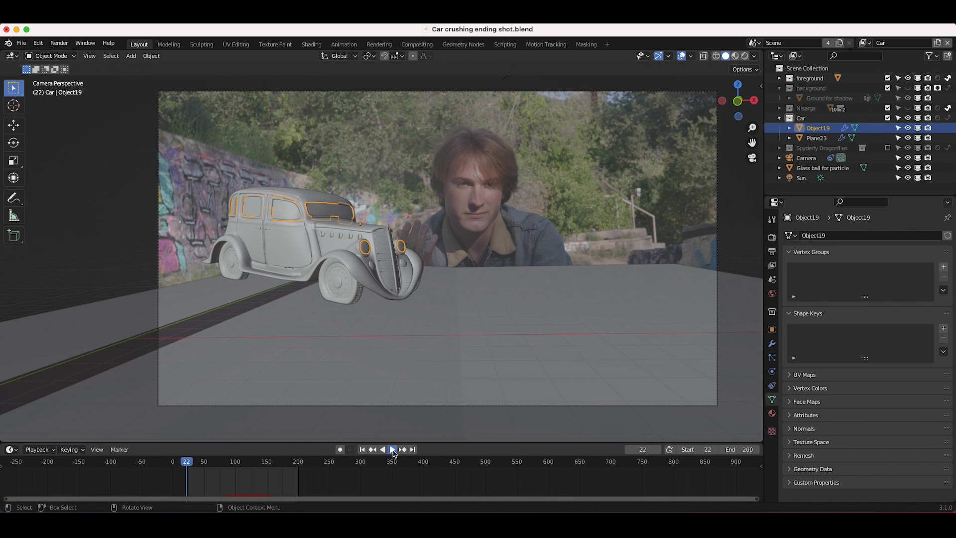
pyautogui.click(206, 467)
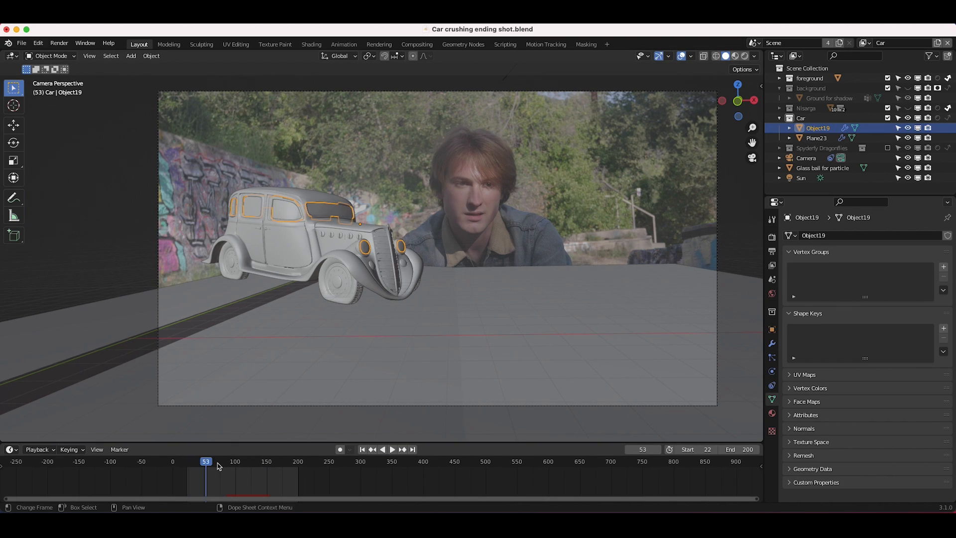
pyautogui.click(235, 466)
pyautogui.click(301, 241)
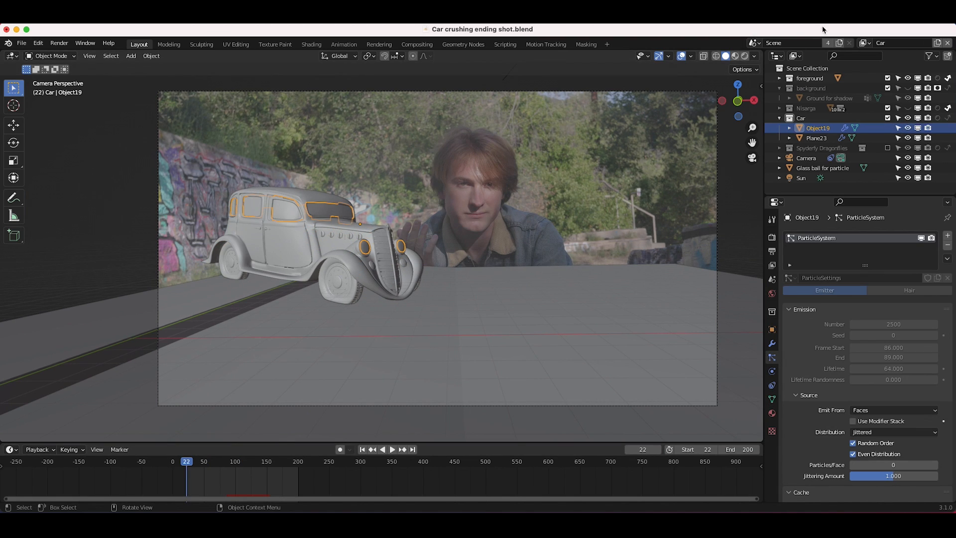
pyautogui.press('z')
pyautogui.click(492, 270)
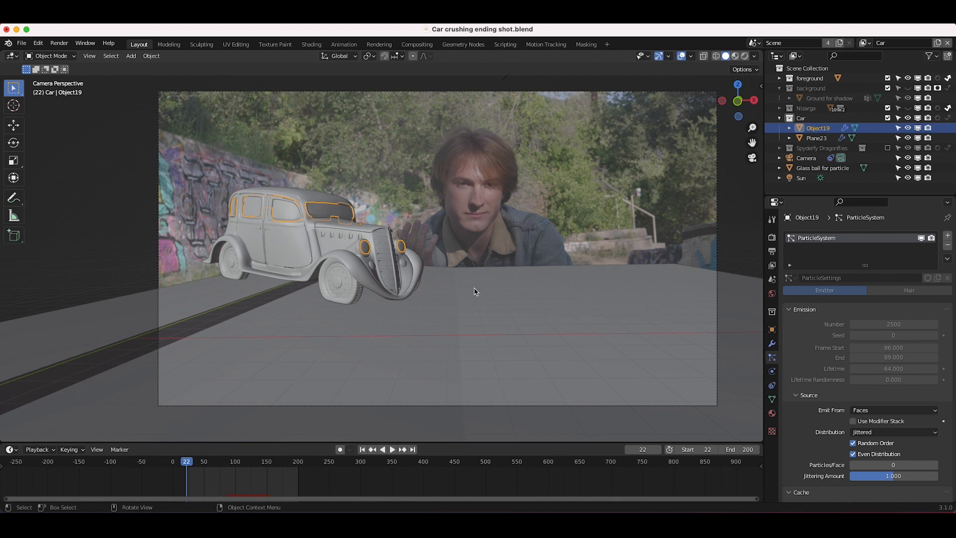
# Switch to the Vegetation view layer and open the Nisarga asset library in a slightly widened sidebar
pyautogui.click(866, 43)
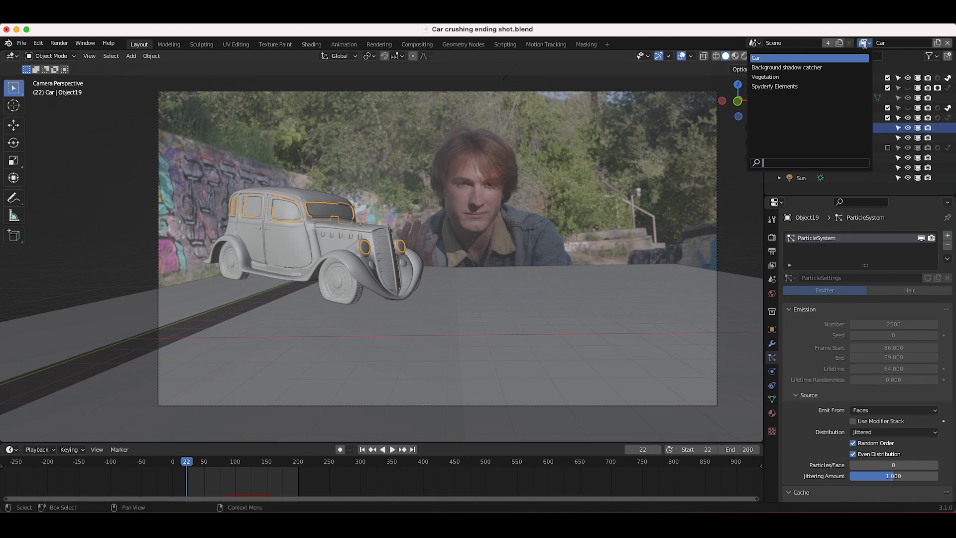
pyautogui.click(779, 78)
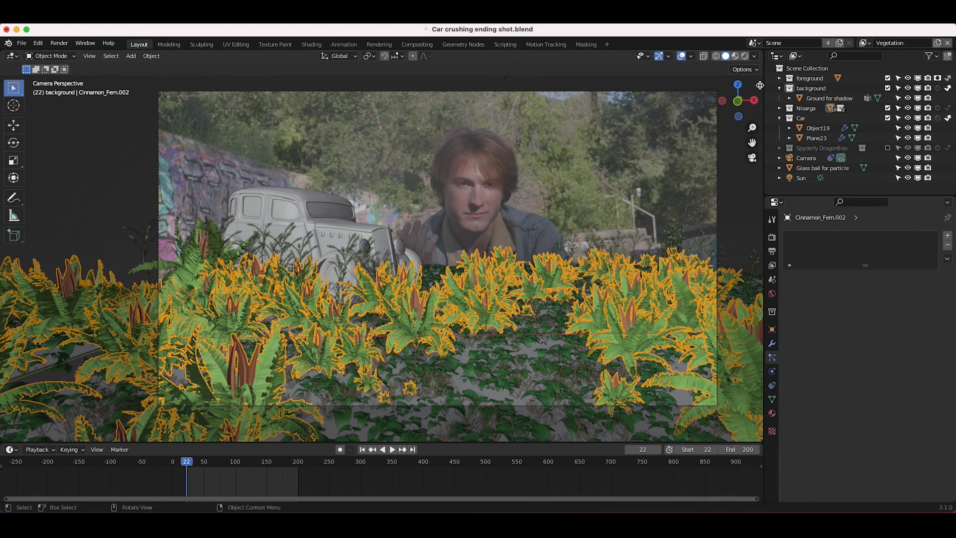
pyautogui.click(761, 85)
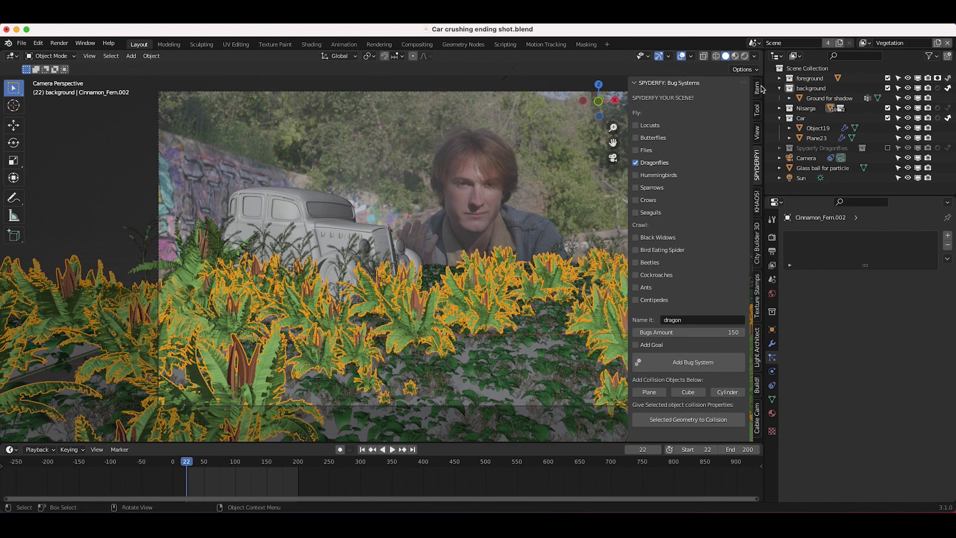
pyautogui.click(637, 82)
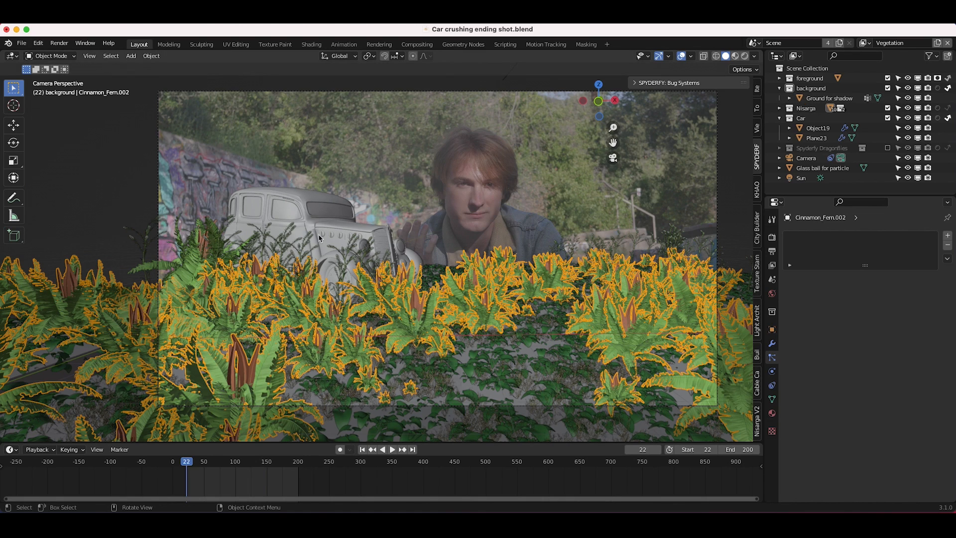
pyautogui.click(757, 421)
pyautogui.moveTo(628, 215); pyautogui.dragTo(619, 217)
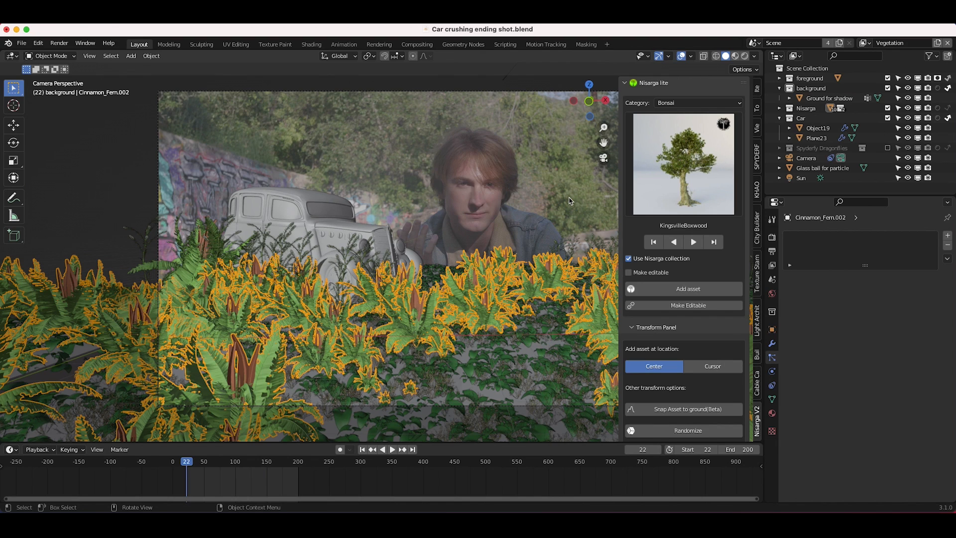
# Browse the plant assets in the Nisarga library's Desert and Grass categories
pyautogui.click(678, 104)
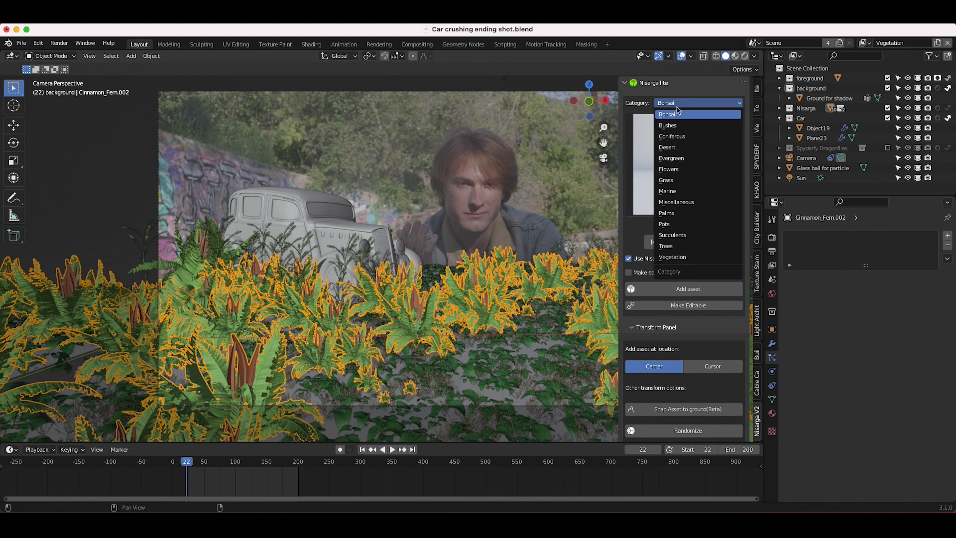
pyautogui.click(682, 148)
pyautogui.click(682, 165)
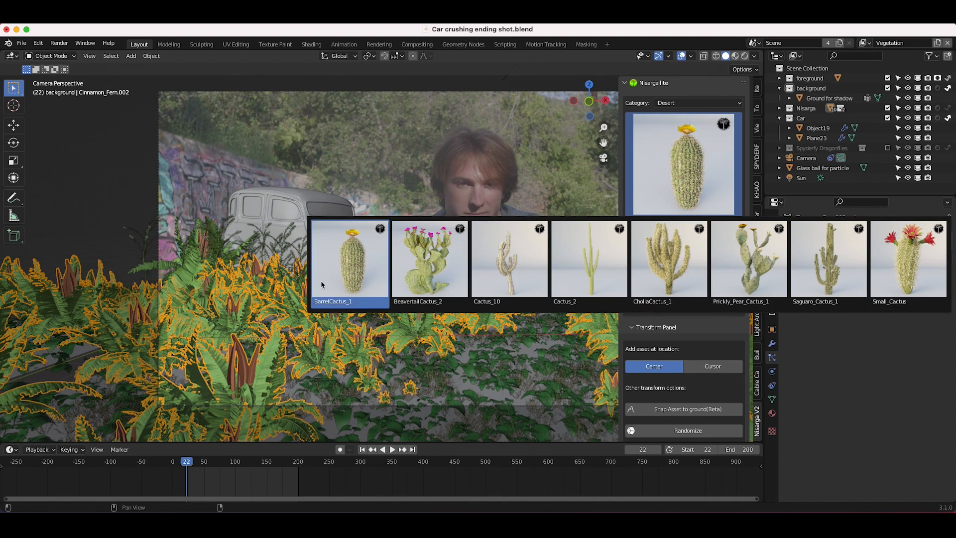
pyautogui.click(668, 102)
pyautogui.click(665, 180)
pyautogui.click(673, 162)
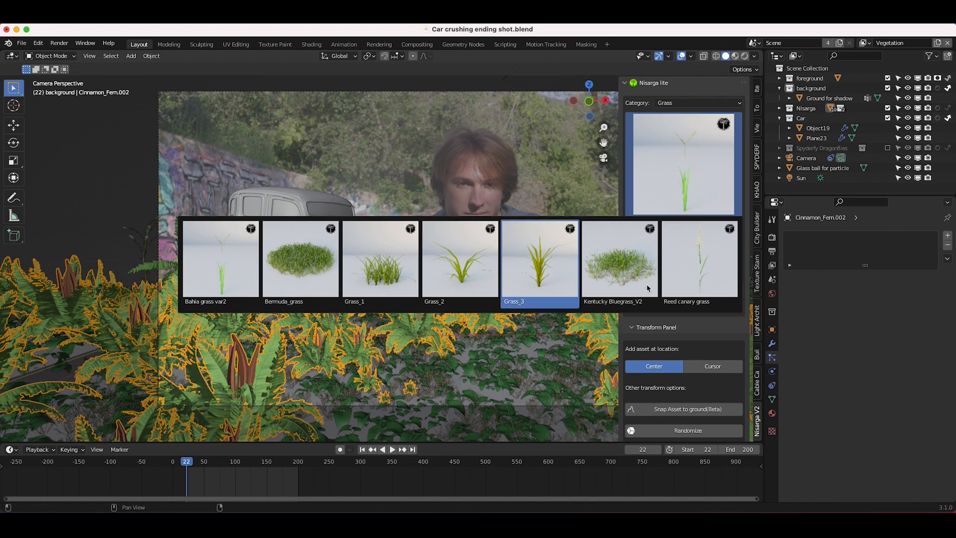
# Browse the plant assets in the Nisarga library's Vegetation and Bushes categories
pyautogui.click(669, 103)
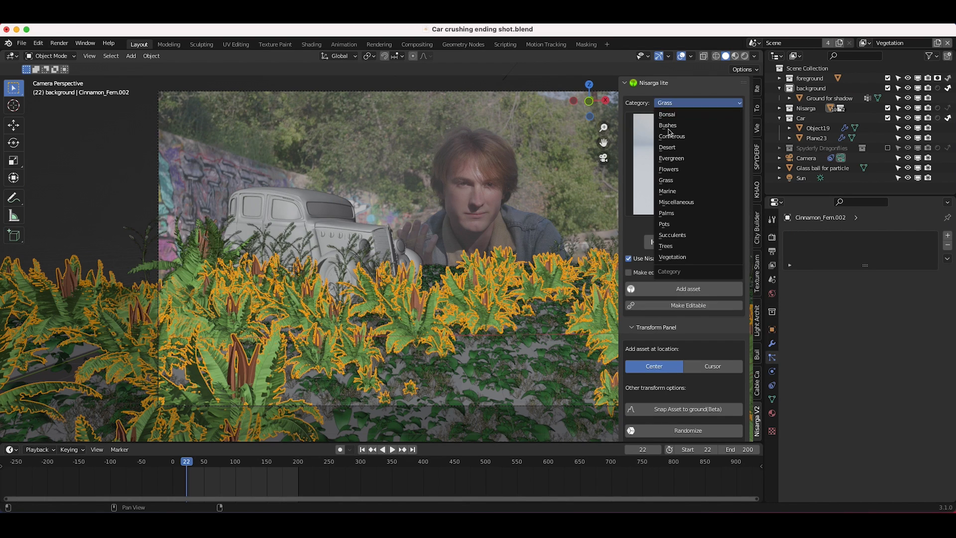
pyautogui.click(667, 257)
pyautogui.click(678, 181)
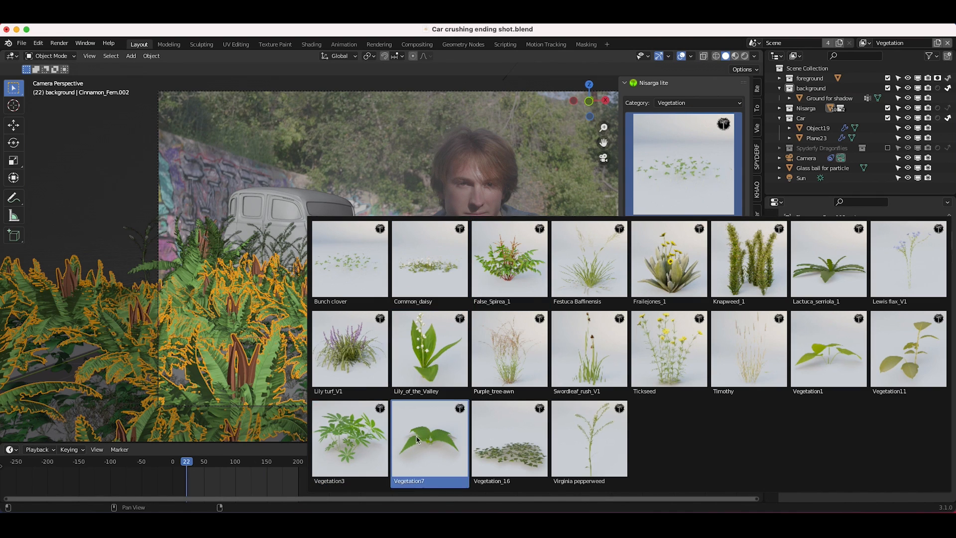
pyautogui.click(697, 102)
pyautogui.click(687, 119)
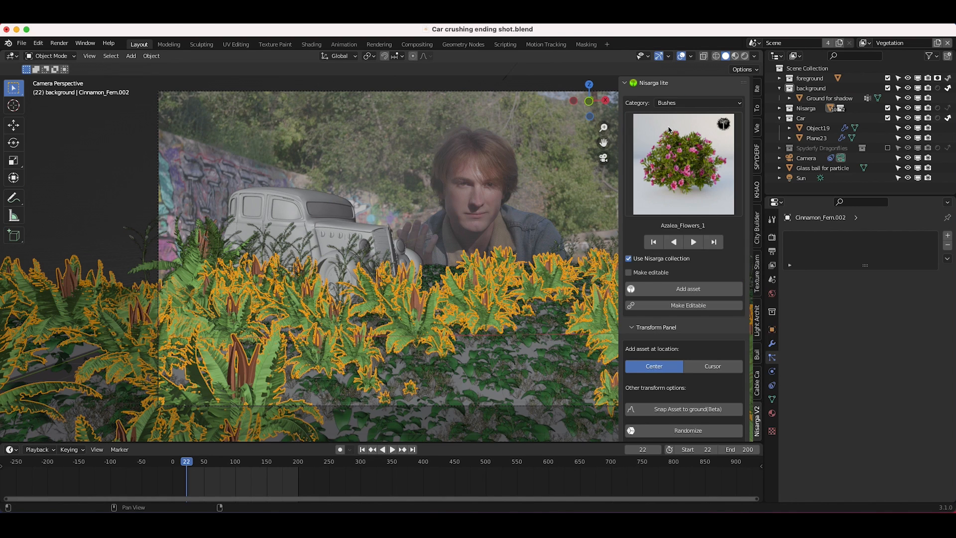
pyautogui.click(682, 164)
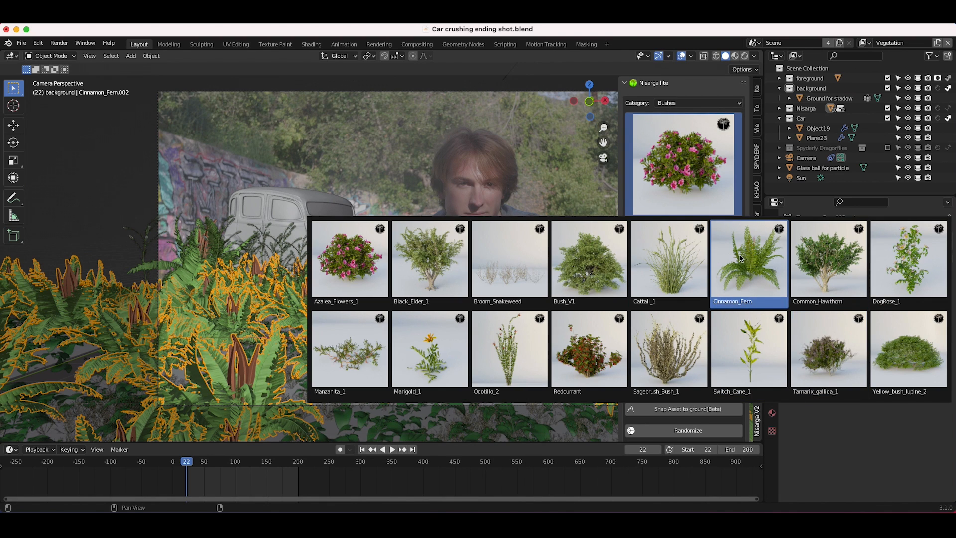
pyautogui.click(698, 103)
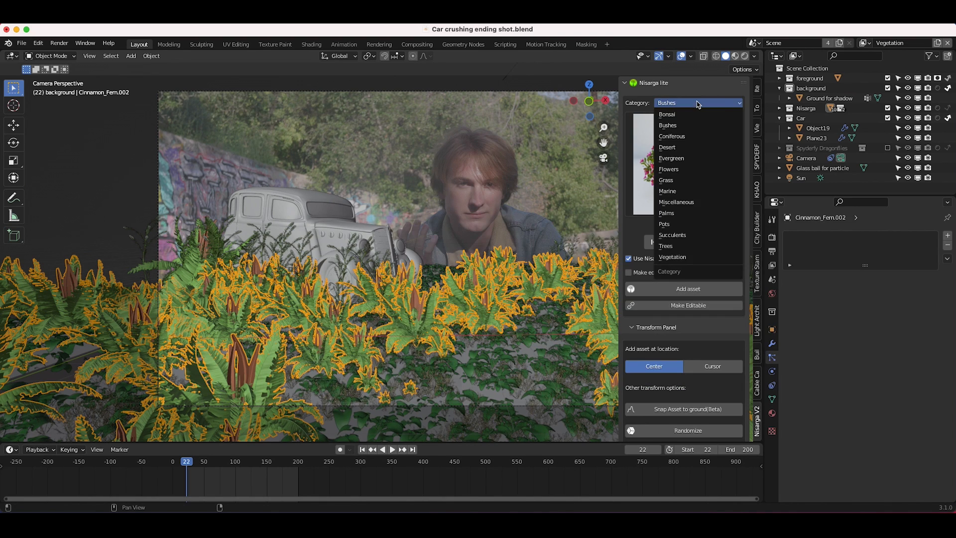
# Select the scattered snakeweed and cinnamon ferns, review the ferns' density, scale, rotation and wind settings, and hide the sidebar
pyautogui.click(214, 337)
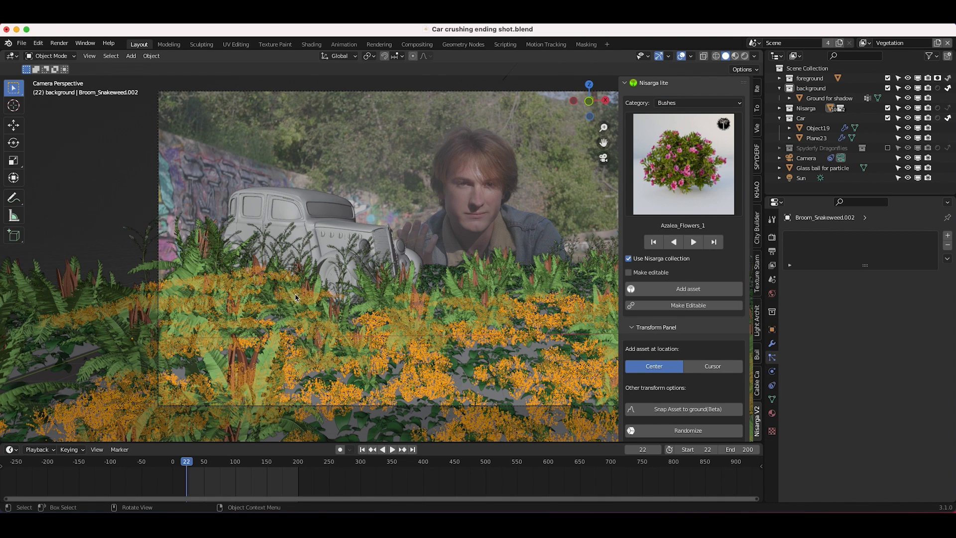
pyautogui.click(288, 335)
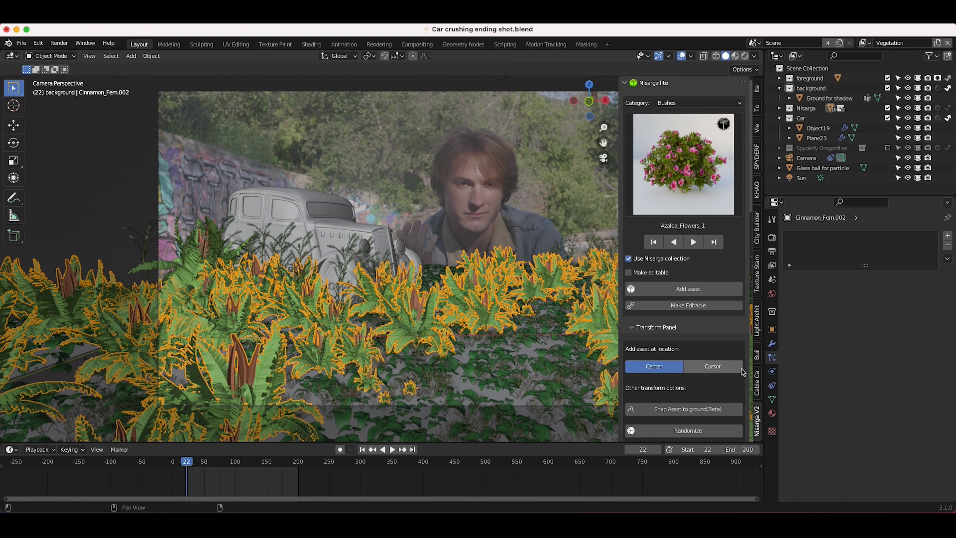
pyautogui.scroll(-10, 718, 299)
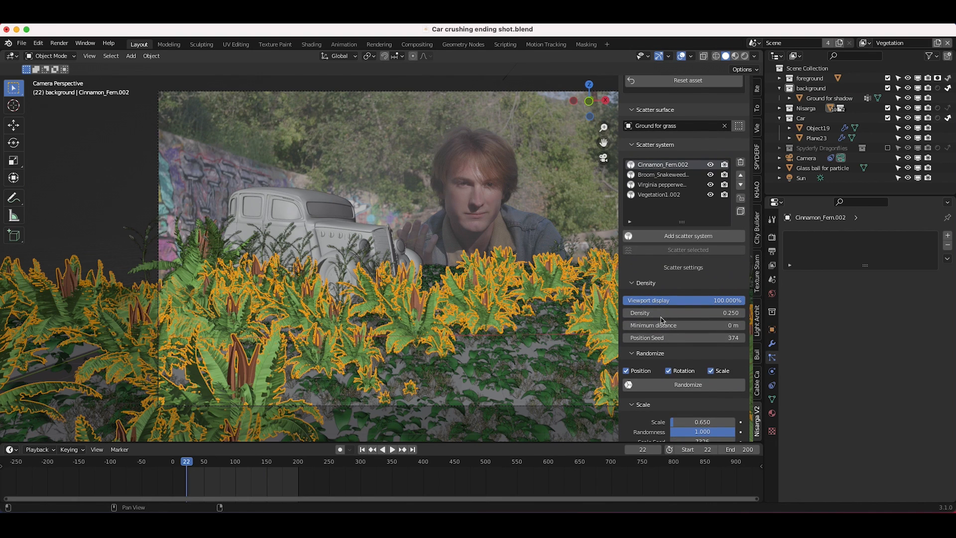
pyautogui.scroll(-10, 691, 246)
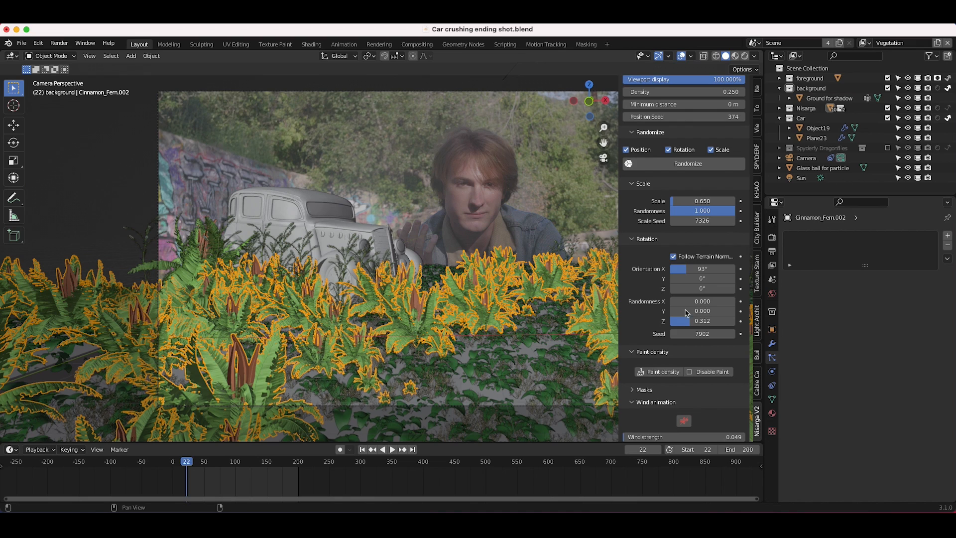
pyautogui.scroll(-2, 668, 342)
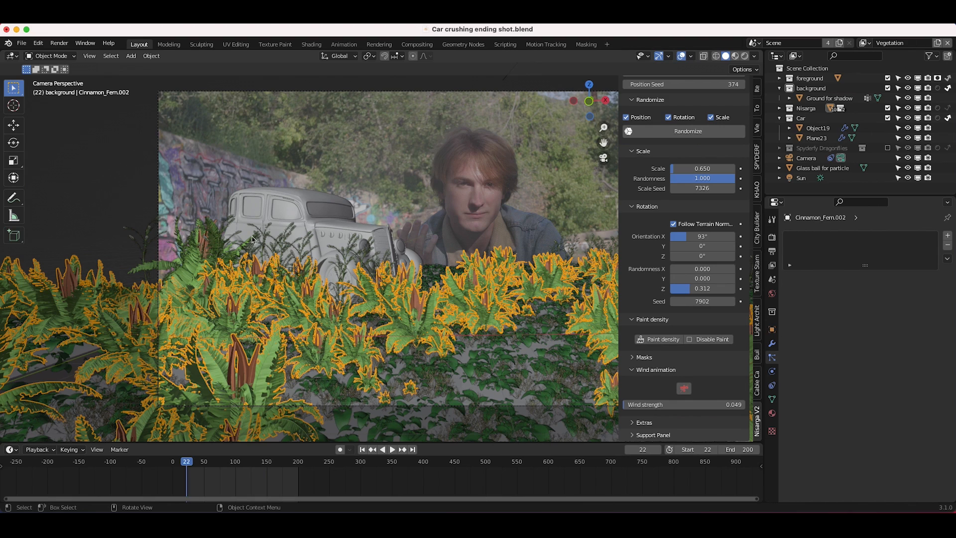
pyautogui.scroll(10, 674, 98)
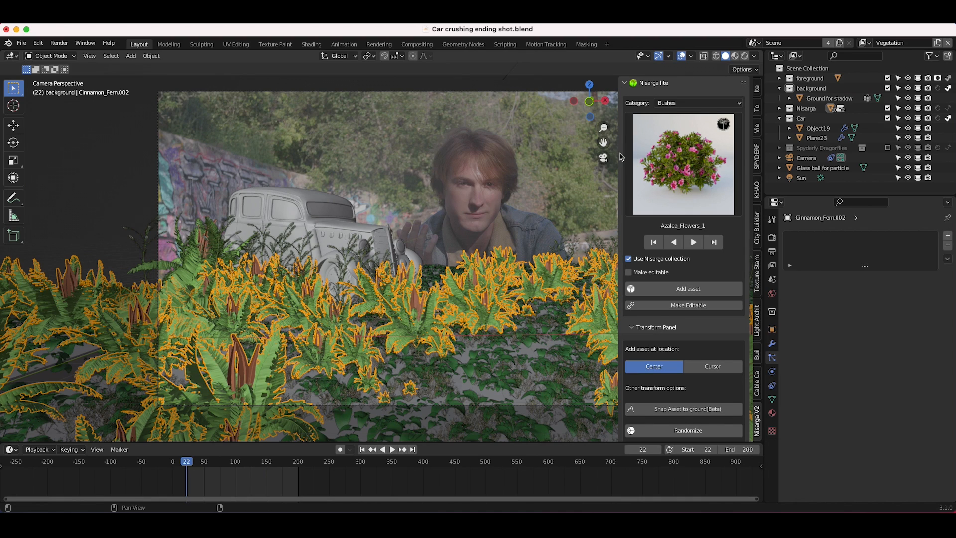
pyautogui.moveTo(618, 154); pyautogui.dragTo(698, 165)
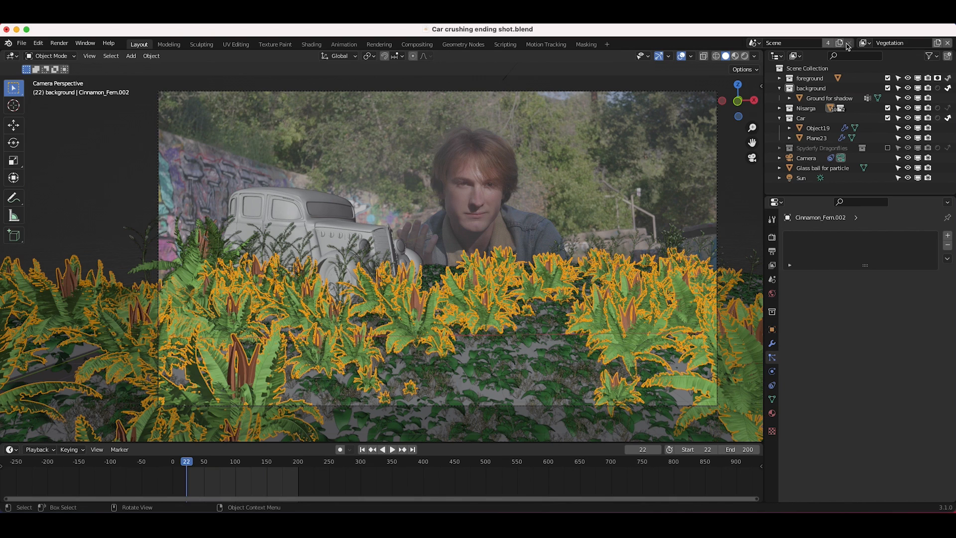
# Switch to the Spyderfy Elements view layer and play the dragonfly animation up to frame 78
pyautogui.click(865, 43)
pyautogui.click(786, 87)
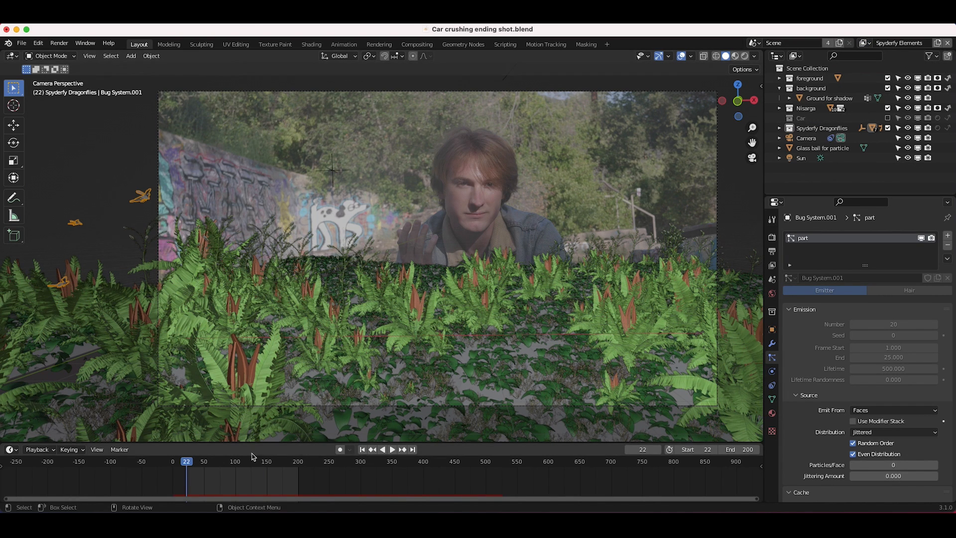
pyautogui.press('space')
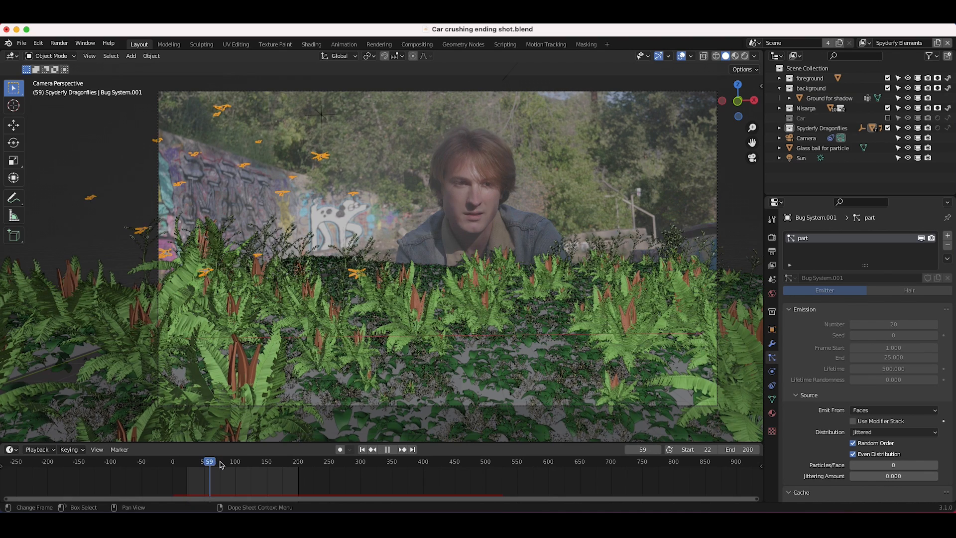
pyautogui.press('space')
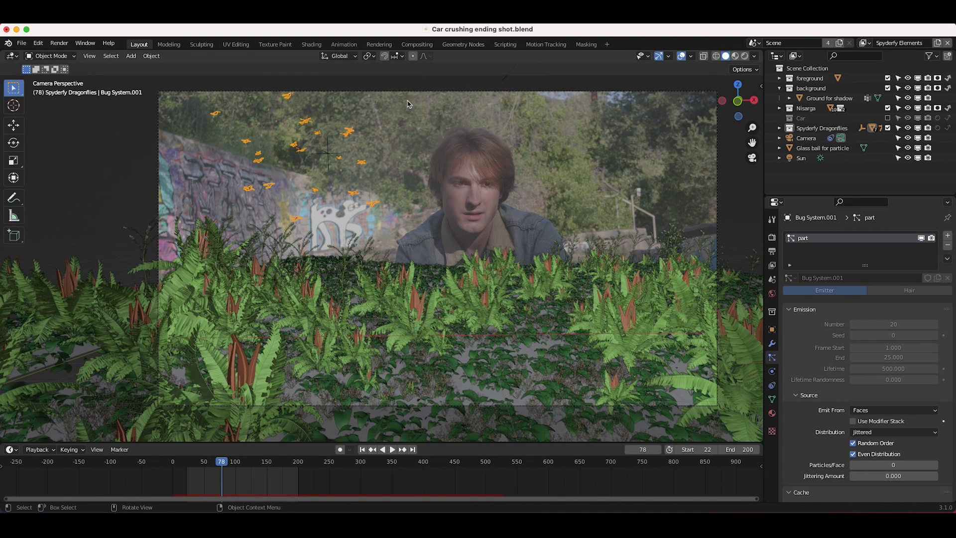
# Enable Add Goal in the Spyderfy bug settings, inspect the bug system goal empty and the dragonflies, and hide the sidebar
pyautogui.press('n')
pyautogui.click(626, 82)
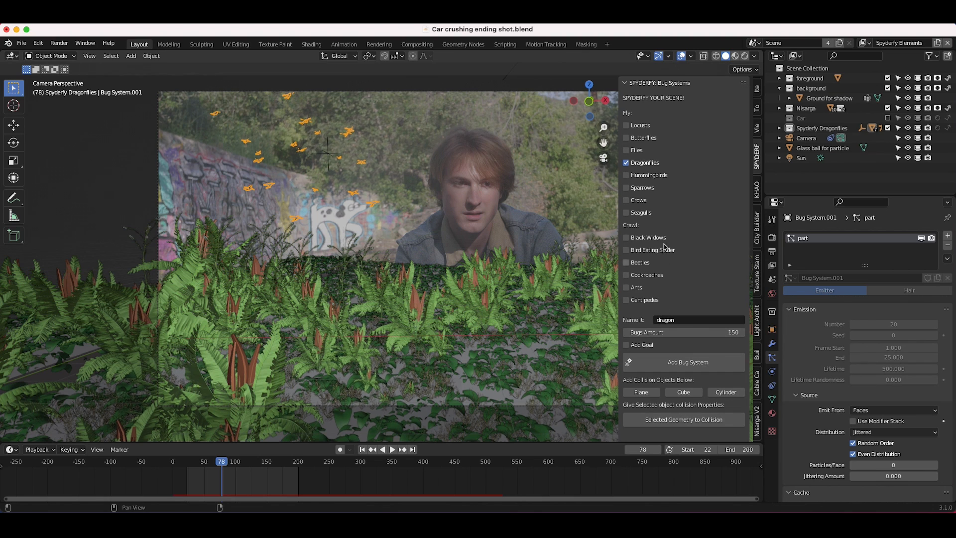
pyautogui.click(640, 344)
pyautogui.click(327, 153)
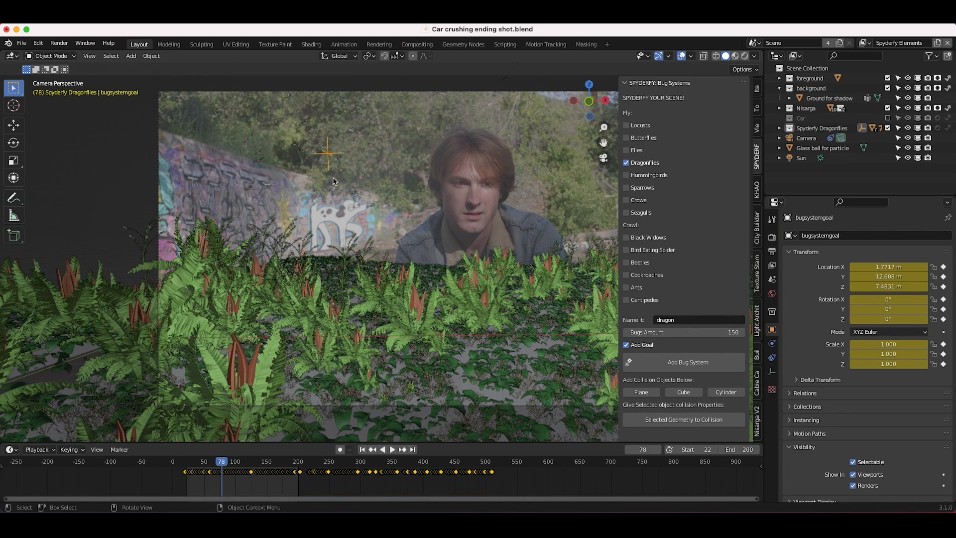
pyautogui.click(266, 187)
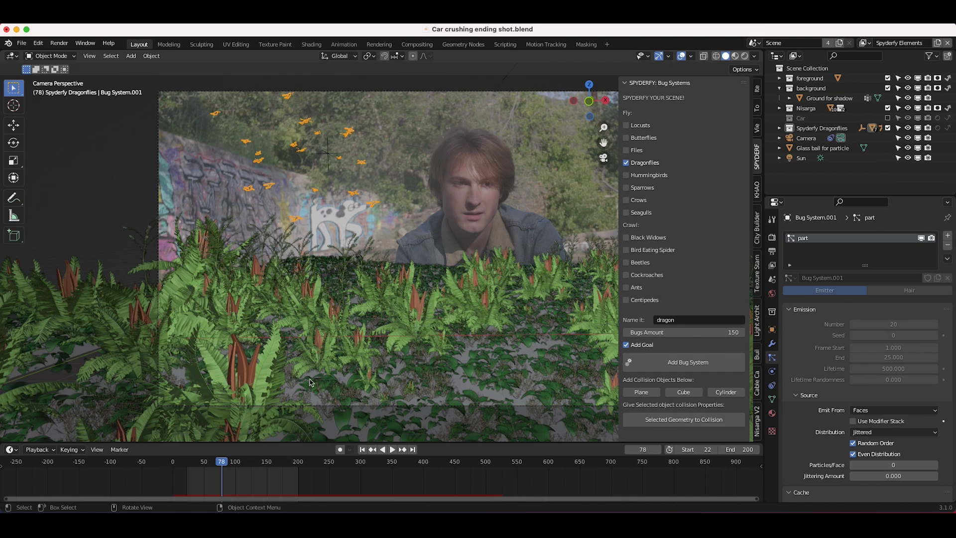
pyautogui.press('n')
pyautogui.click(865, 43)
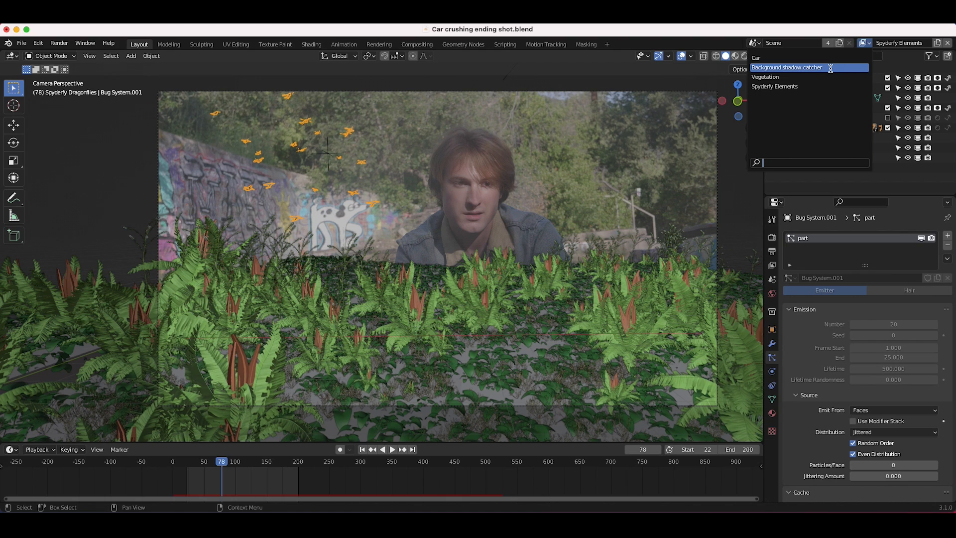
pyautogui.click(867, 45)
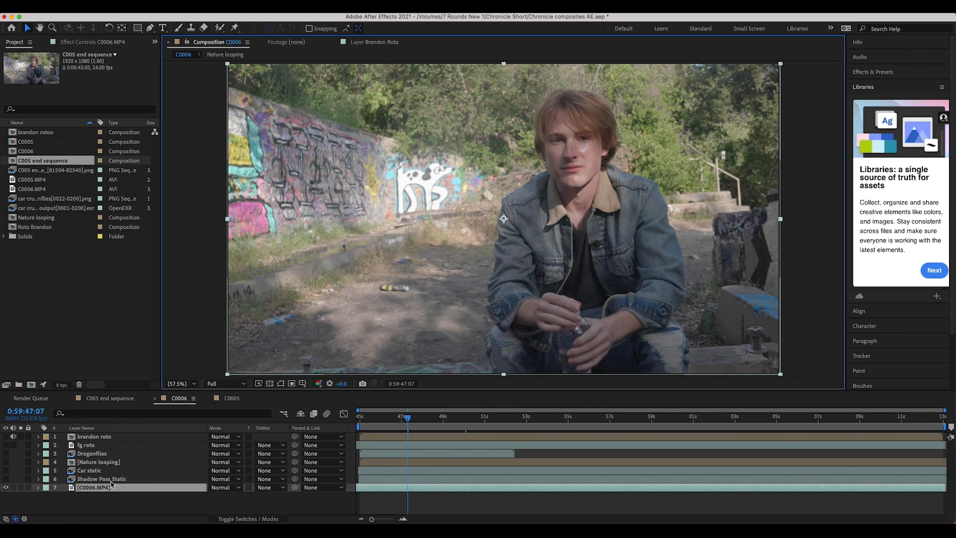
# In the After Effects C0006 composition, make the Shadow Pass Static layer visible over the C0006.MP4 footage
pyautogui.click(94, 488)
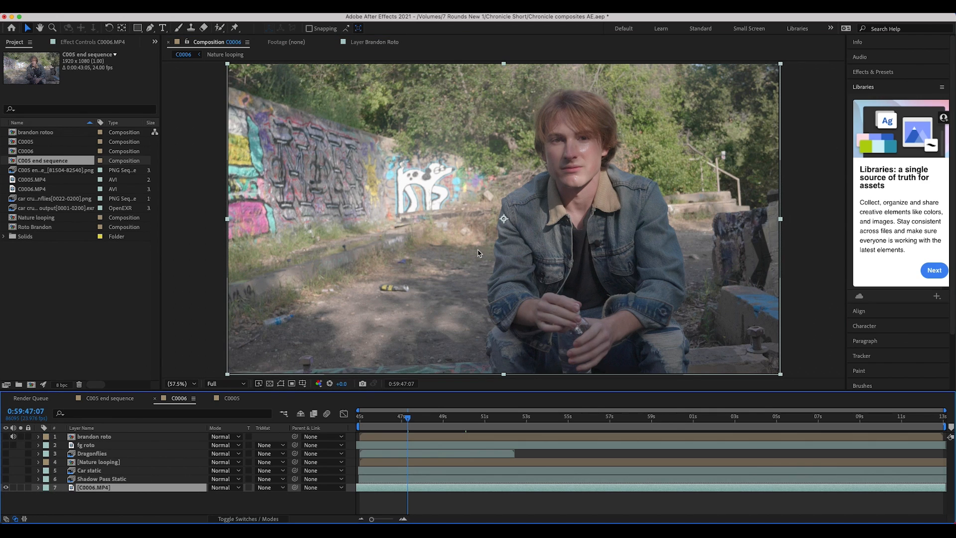
pyautogui.click(122, 479)
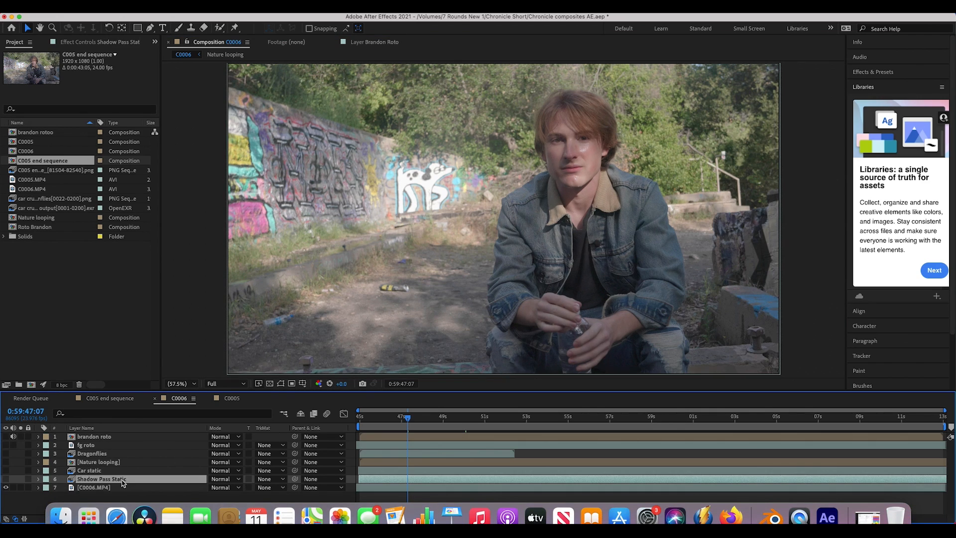
pyautogui.click(6, 479)
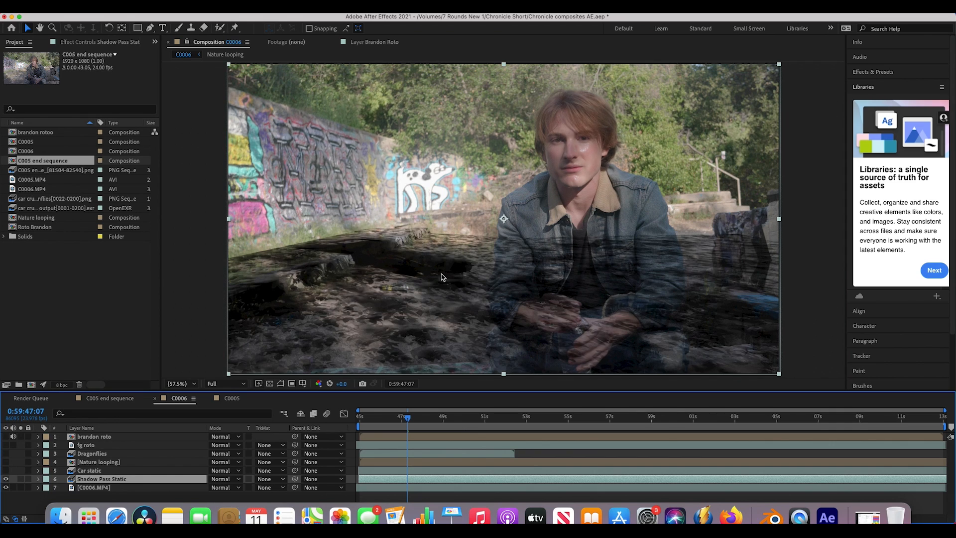
# Make the Car static layer visible and collapse its EXtractoR effect settings
pyautogui.click(94, 470)
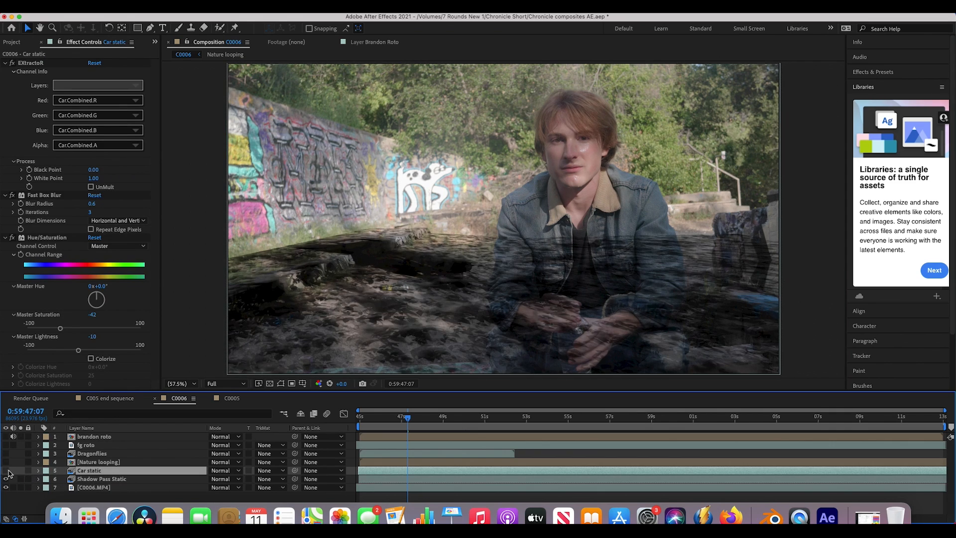
pyautogui.click(6, 471)
pyautogui.click(5, 63)
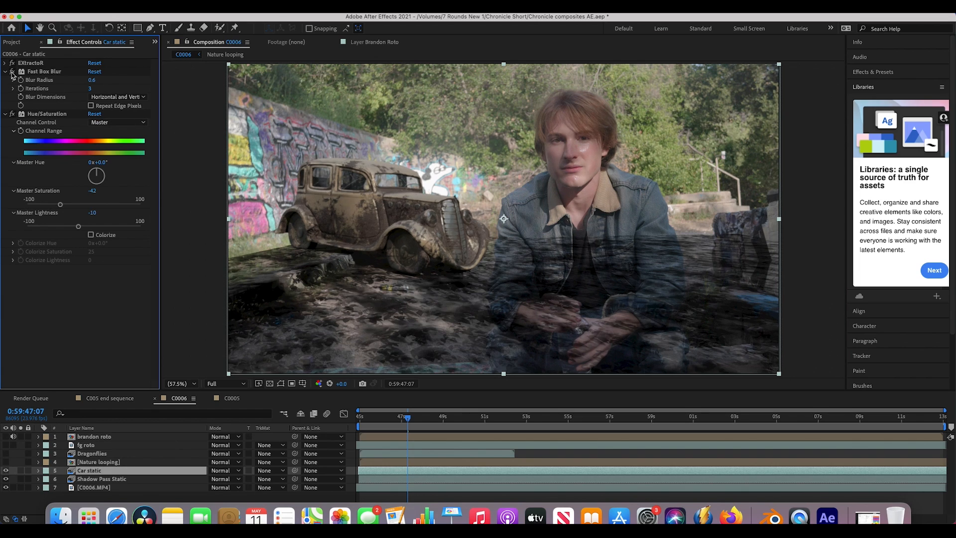
# Compare the Car static layer with its Hue/Saturation effect off and on, and collapse its Fast Box Blur settings
pyautogui.click(28, 116)
pyautogui.click(12, 114)
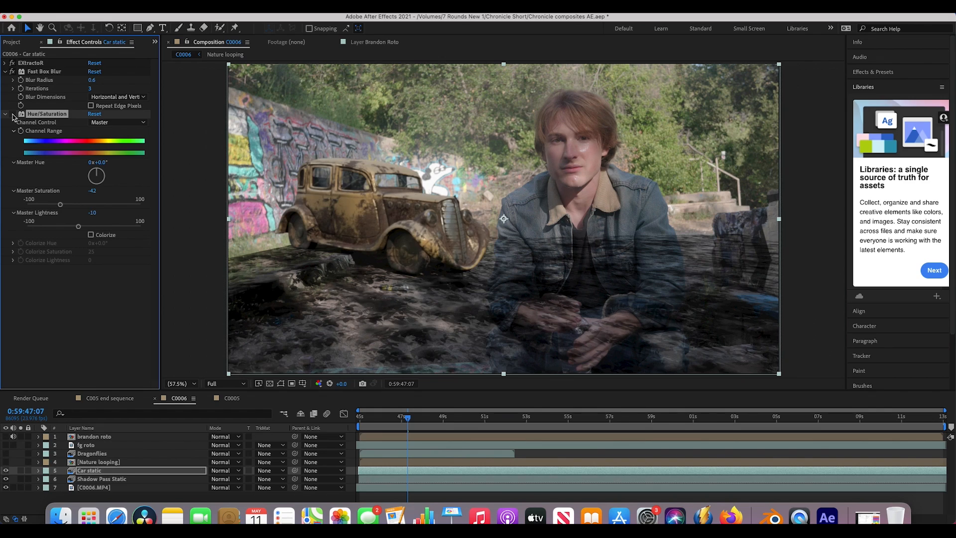
pyautogui.click(13, 114)
pyautogui.click(12, 114)
pyautogui.click(13, 115)
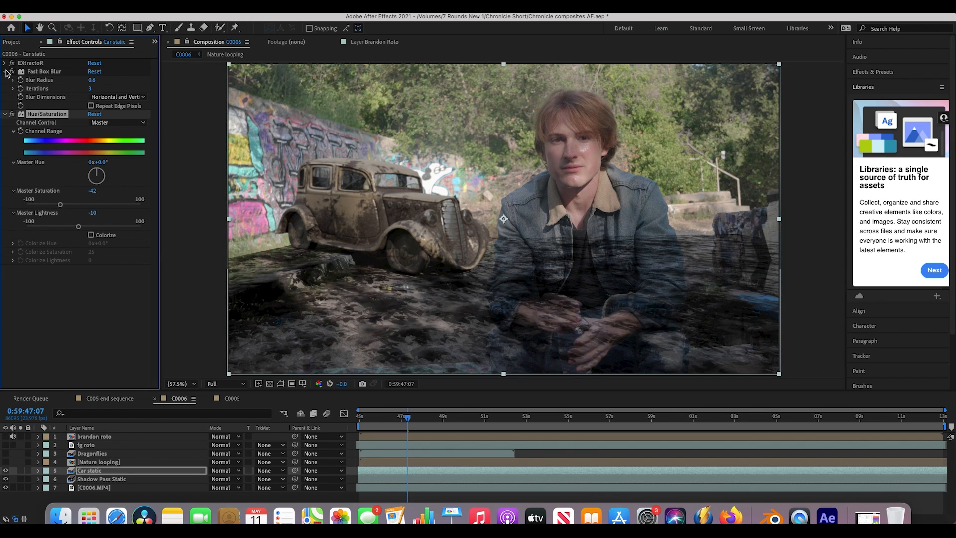
pyautogui.click(6, 71)
pyautogui.click(98, 473)
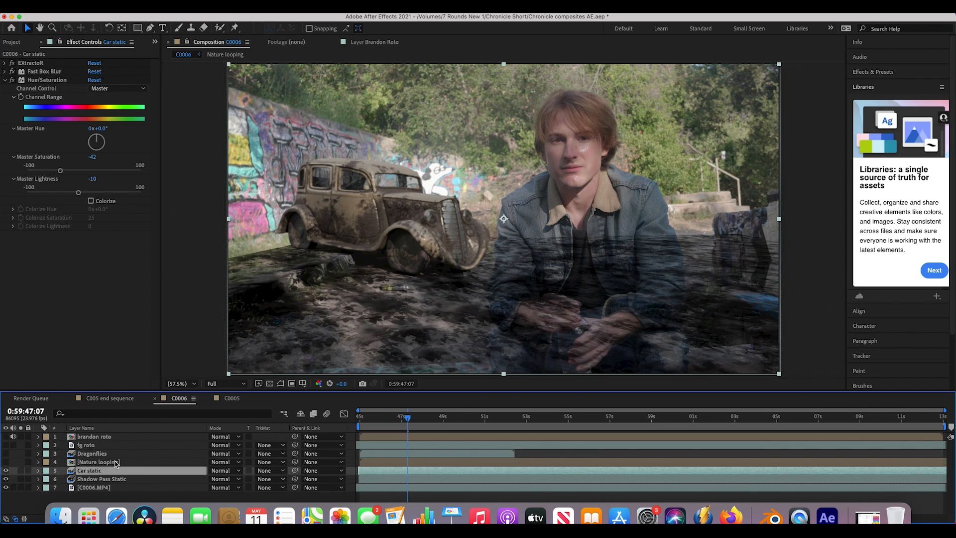
# Make the Nature looping layer visible, compare it with Fast Box Blur off and on, and select its Hue/Saturation effect
pyautogui.click(99, 462)
pyautogui.click(5, 461)
pyautogui.click(14, 66)
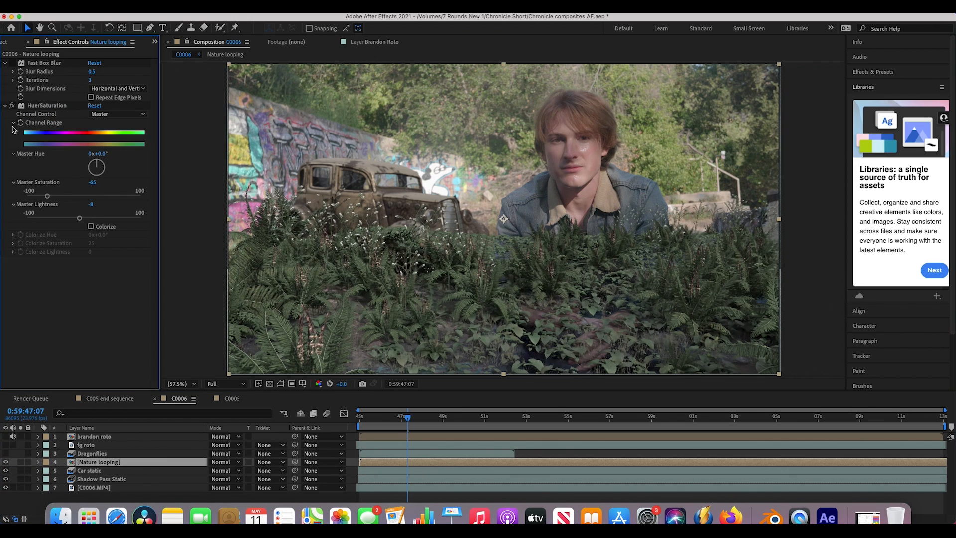
pyautogui.click(12, 63)
pyautogui.click(48, 106)
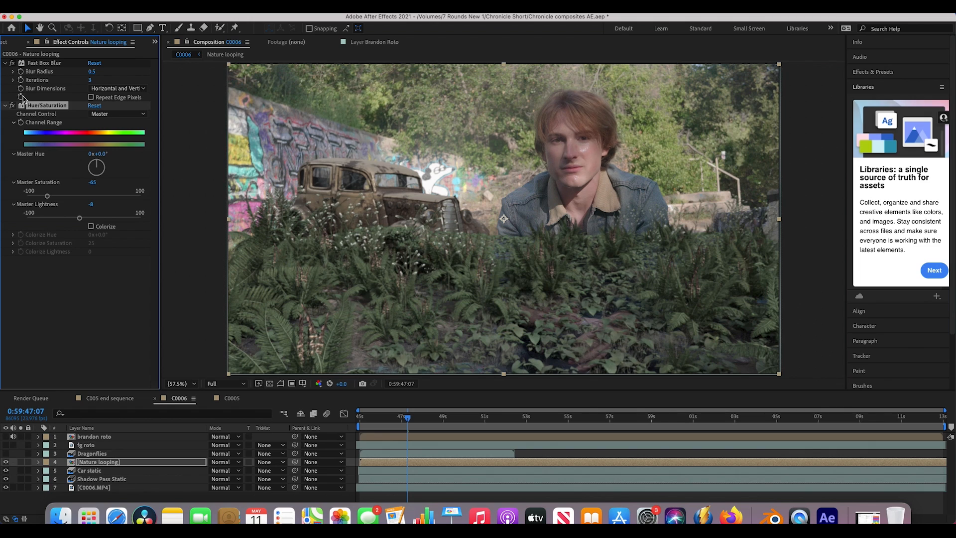
# Make the Dragonflies layer visible, preview it soloed, and select its Fast Box Blur effect with all visible layers restored
pyautogui.click(40, 453)
pyautogui.click(6, 453)
pyautogui.click(5, 454)
pyautogui.click(5, 453)
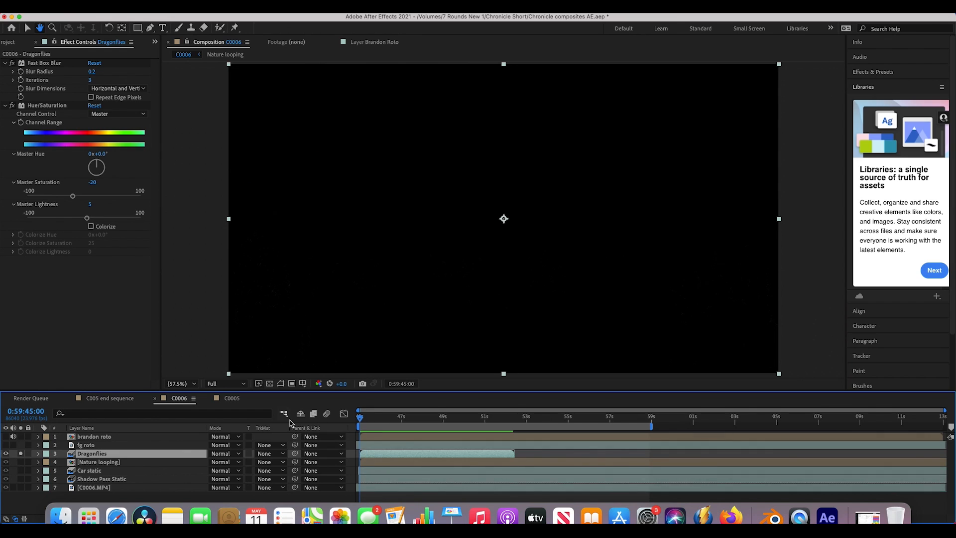
pyautogui.press('space')
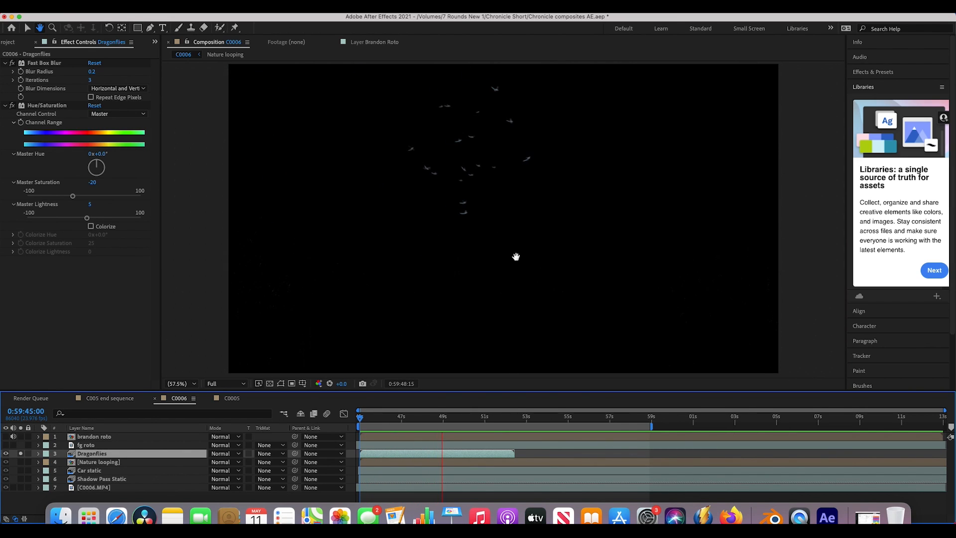
pyautogui.click(27, 28)
pyautogui.click(49, 64)
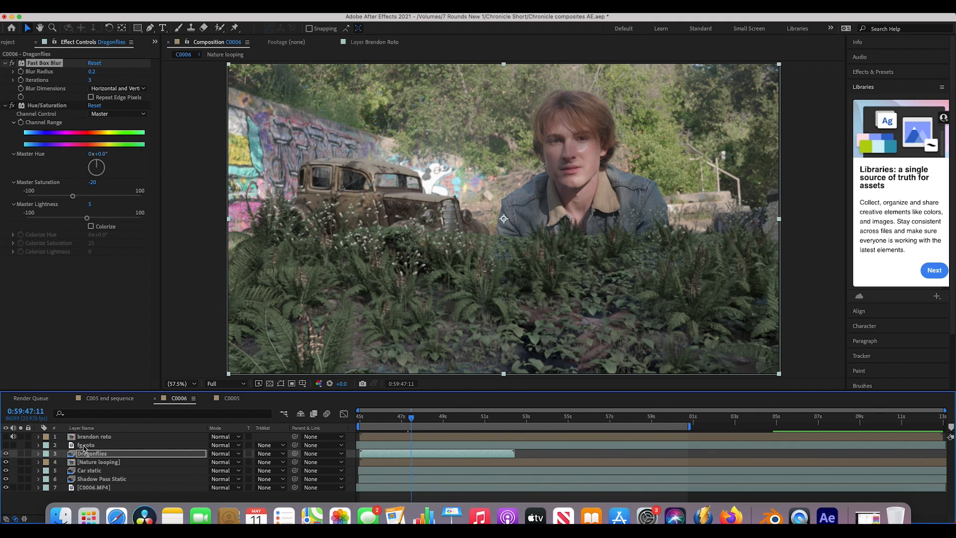
# Make the fg roto layer visible, check its cutout soloed, and turn on the actor's roto layer above it
pyautogui.click(84, 446)
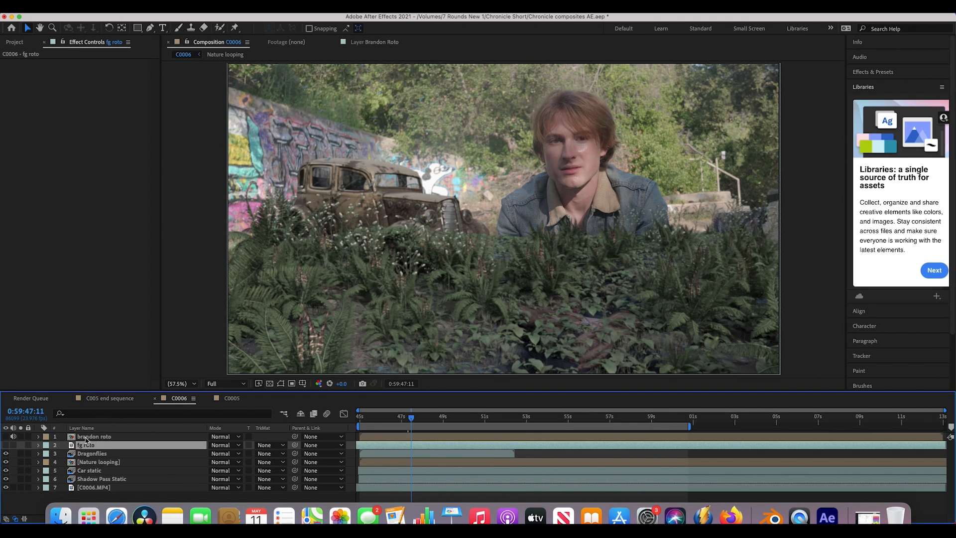
pyautogui.click(6, 445)
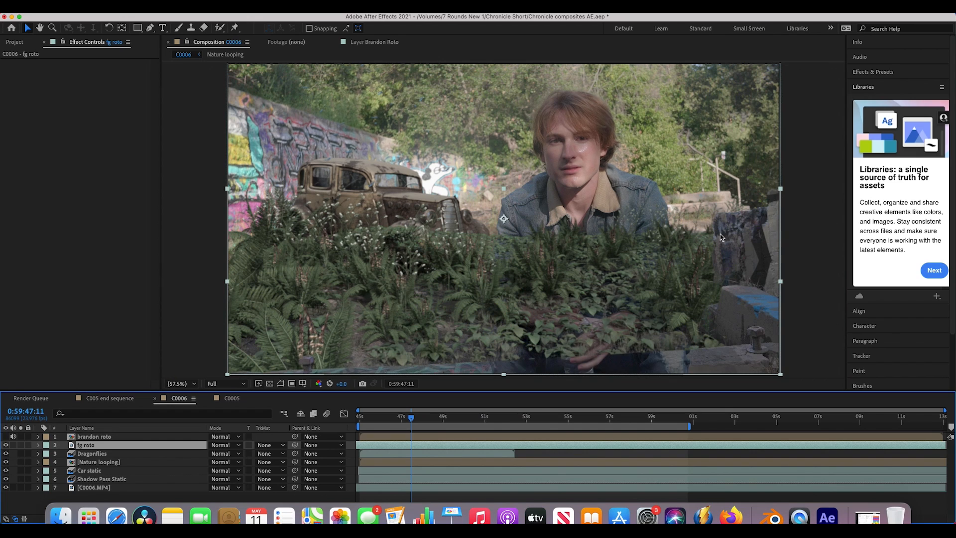
pyautogui.click(21, 446)
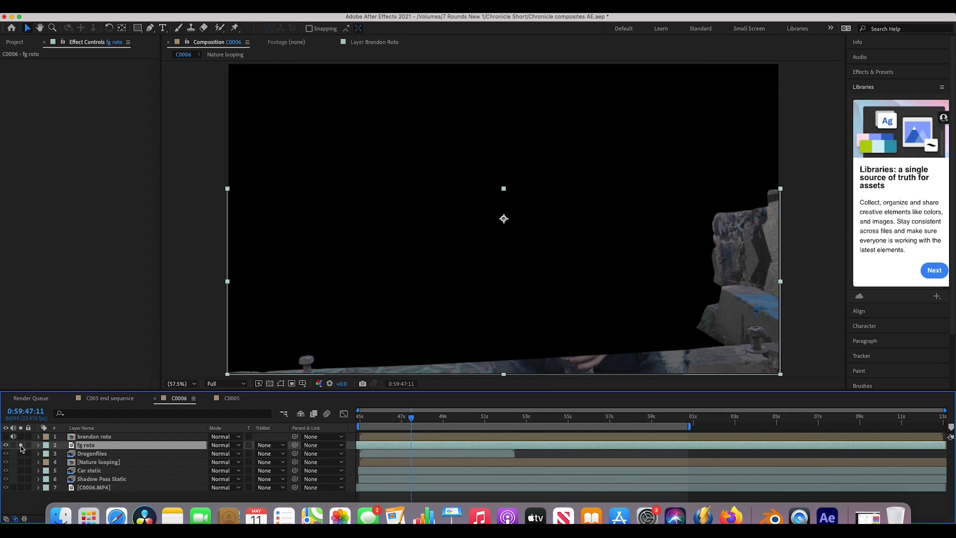
pyautogui.click(20, 446)
pyautogui.click(111, 438)
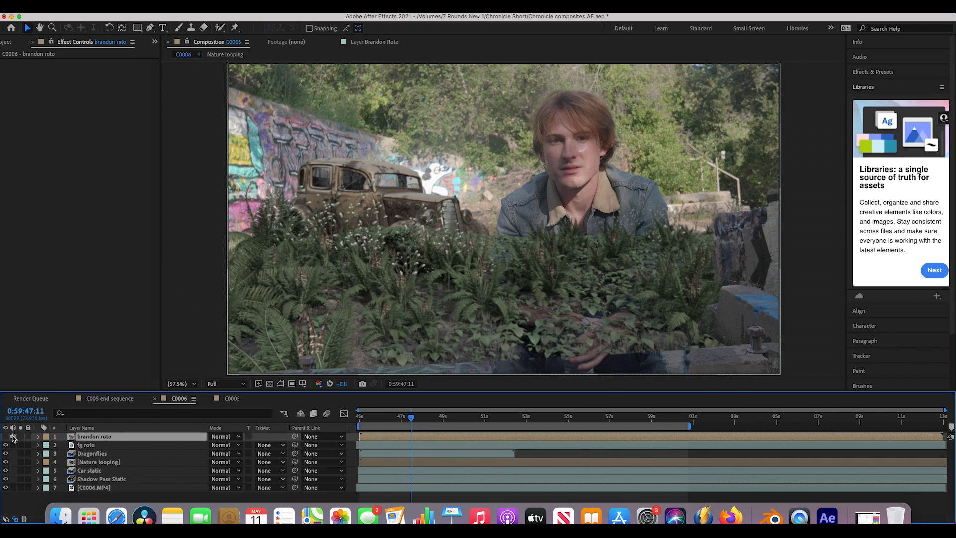
pyautogui.click(6, 437)
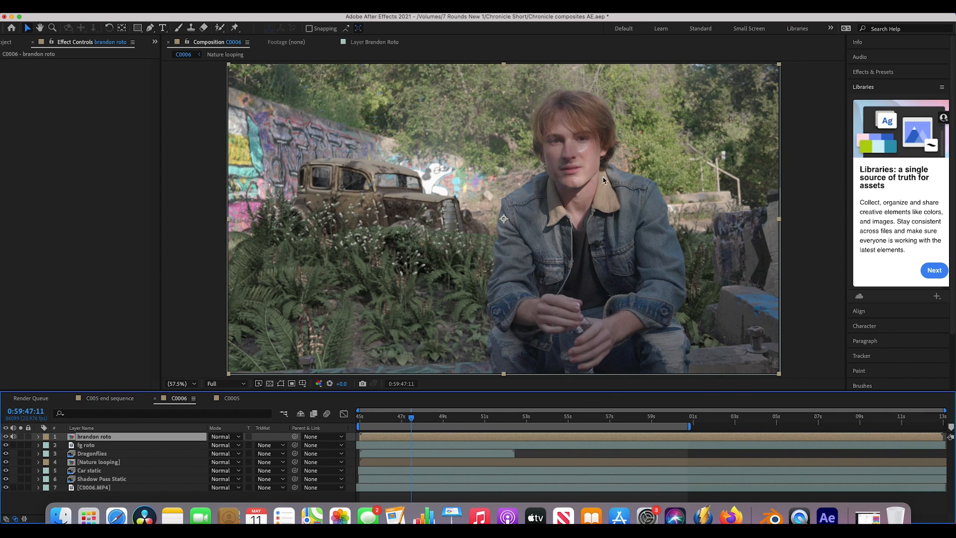